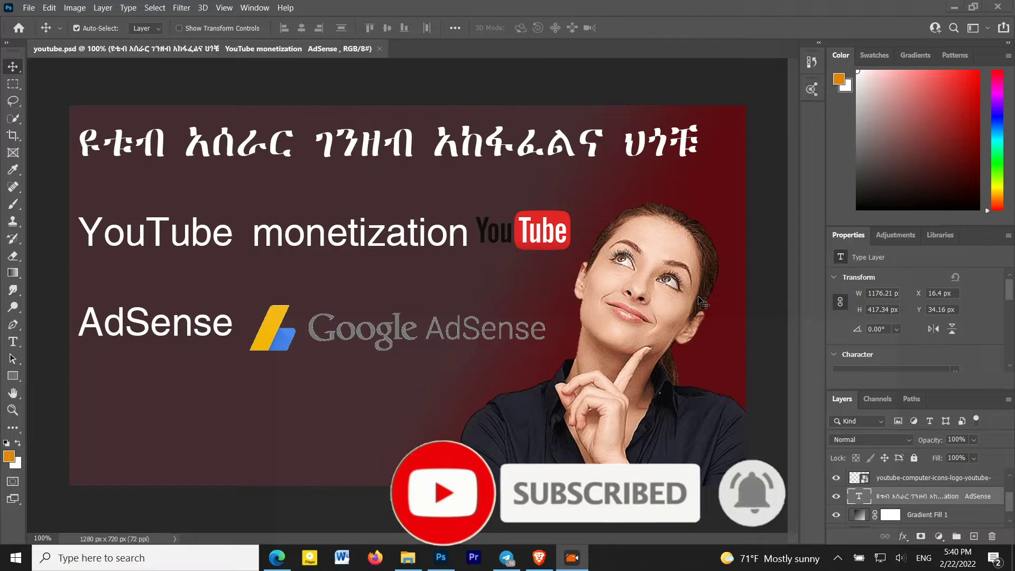
Bring up the File menu from the finished thumbnail design to start a new document.
{"action": "left_click", "coordinate": [29, 8]}
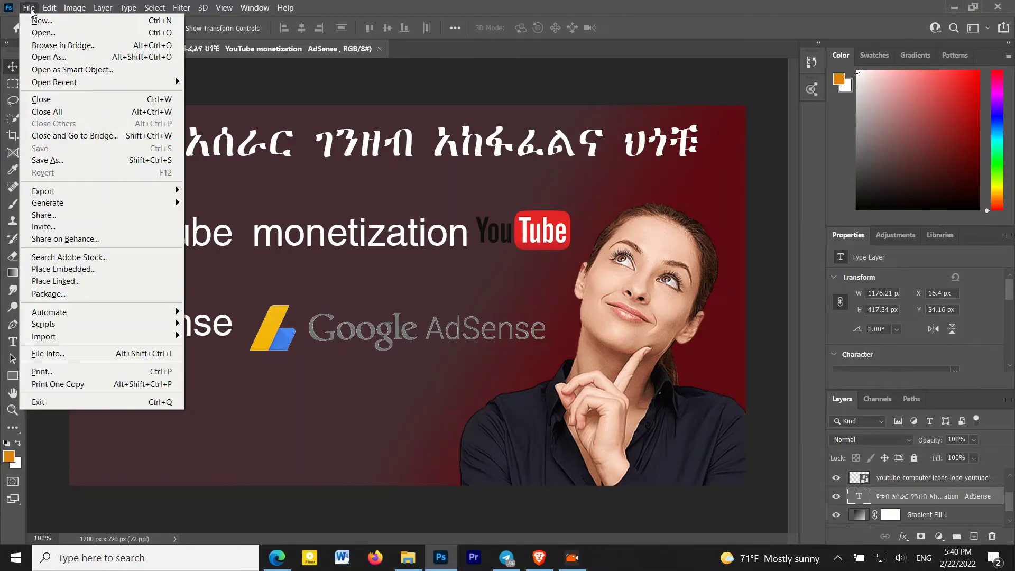
Set up a new document named 'youtube Thumbineal': 1280×720 px, 72 ppi, RGB Color, white background.
{"action": "left_click", "coordinate": [94, 24]}
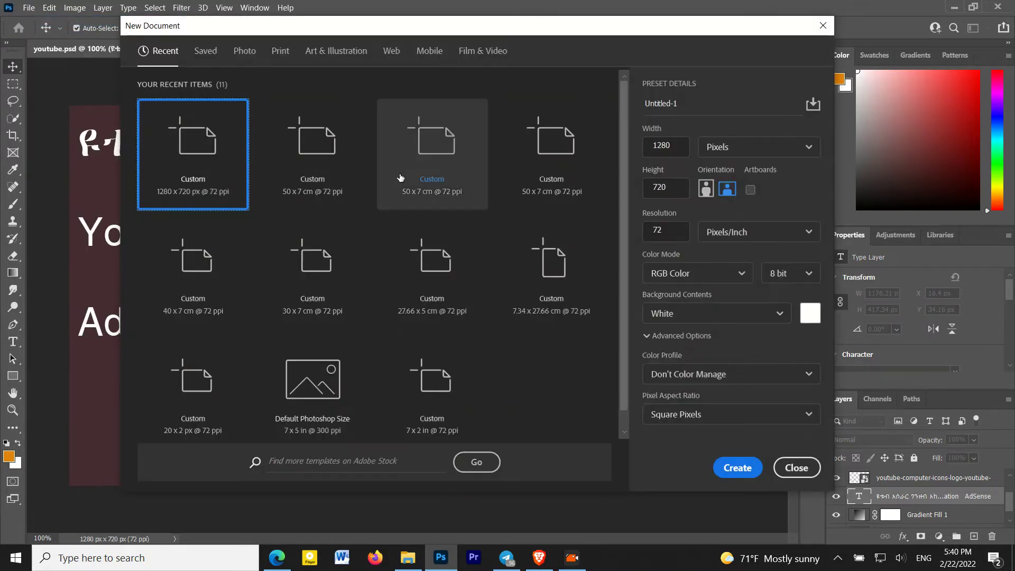
{"action": "left_click", "coordinate": [681, 104]}
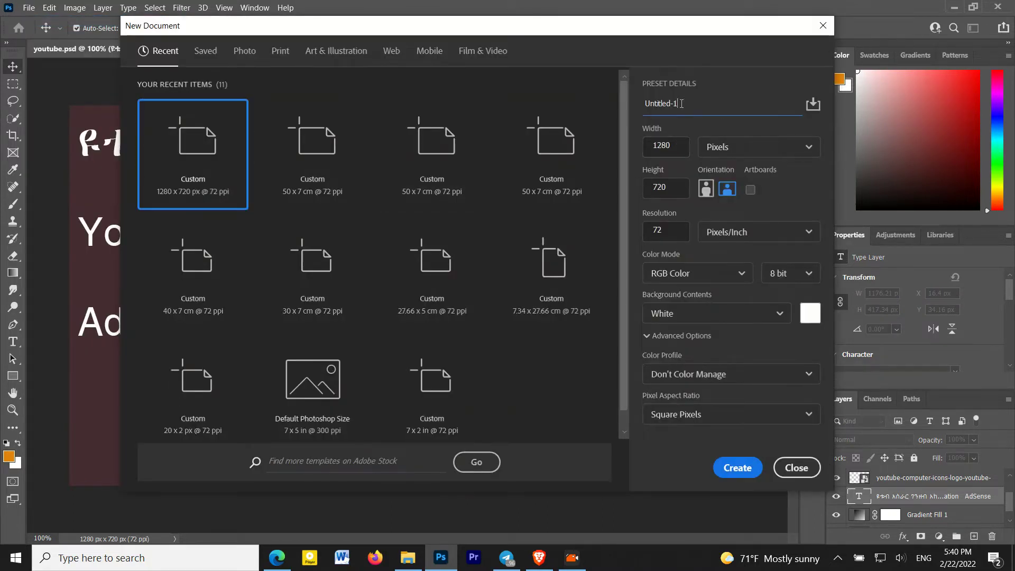
{"action": "key", "text": "ctrl+a"}
{"action": "type", "text": "yout"}
{"action": "type", "text": "ube T"}
{"action": "type", "text": "humbi"}
{"action": "type", "text": "nea"}
{"action": "left_click", "coordinate": [682, 147]}
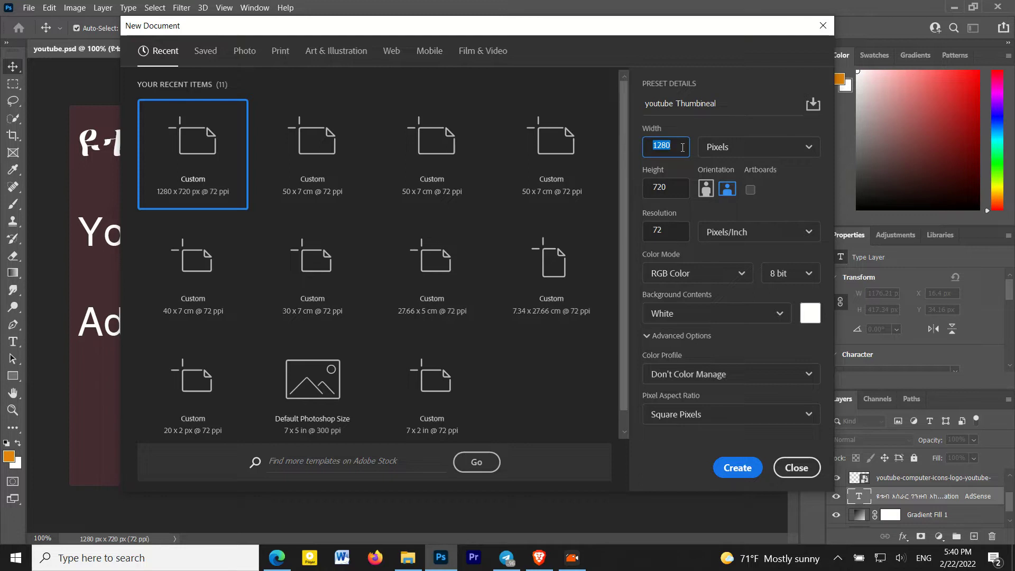
{"action": "left_click", "coordinate": [716, 150]}
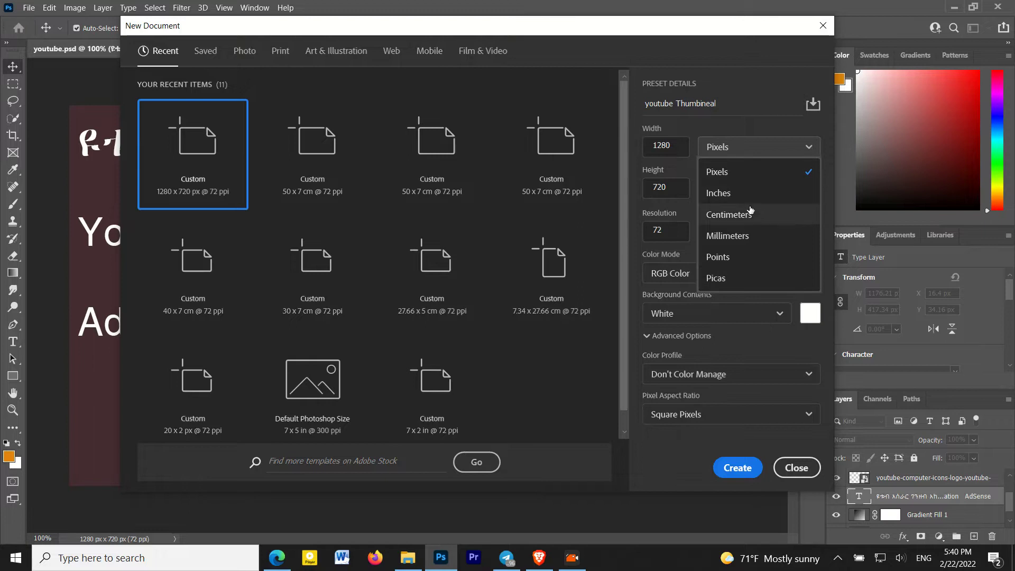
{"action": "left_click", "coordinate": [728, 106]}
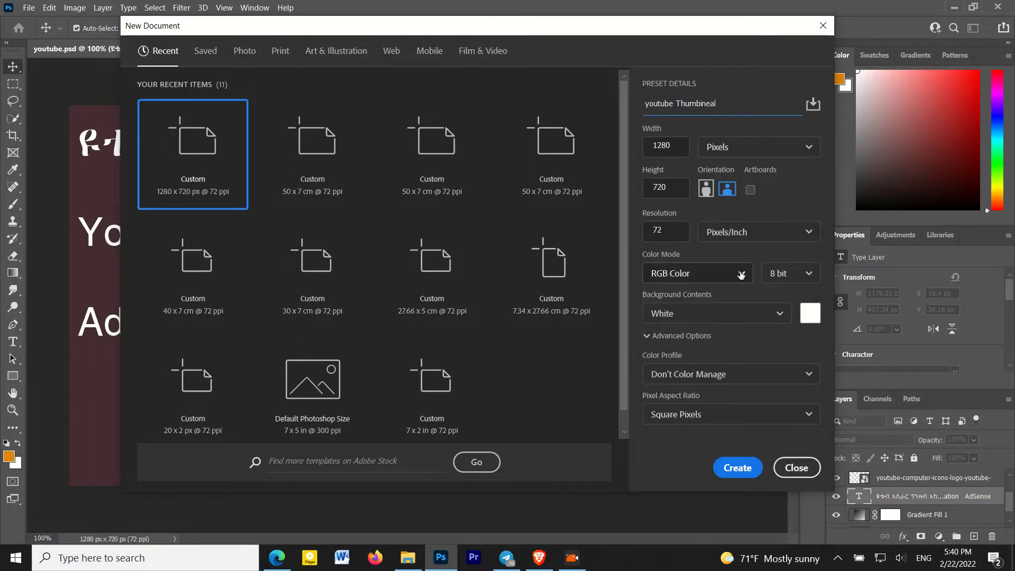
{"action": "left_click", "coordinate": [741, 275]}
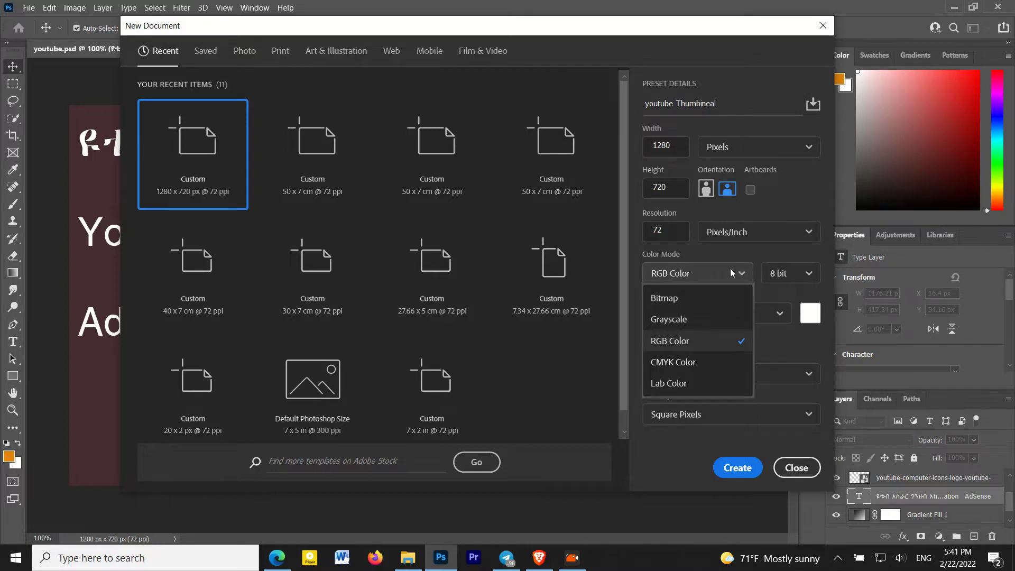
{"action": "left_click", "coordinate": [726, 267]}
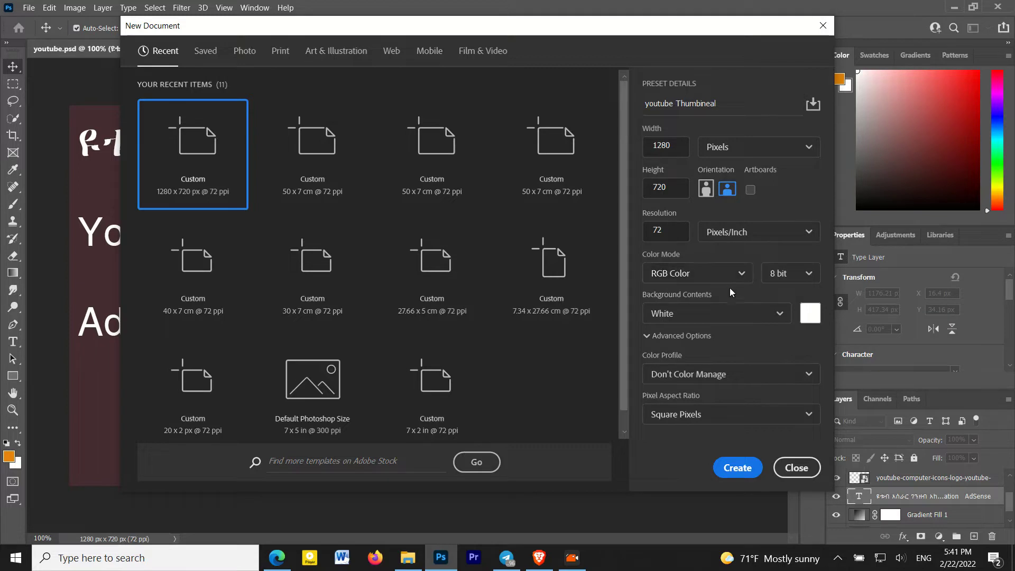
{"action": "left_click", "coordinate": [733, 314]}
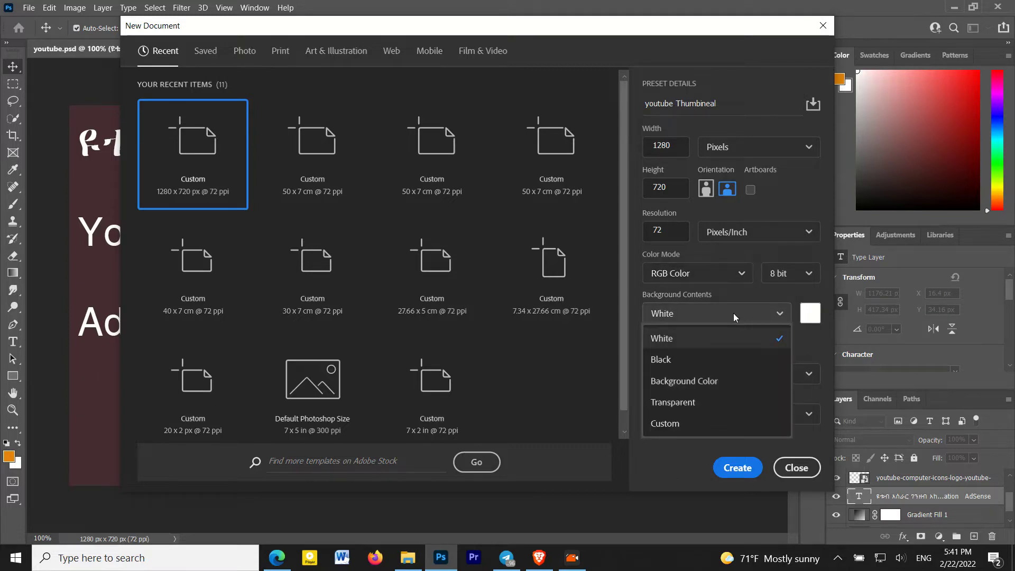
{"action": "left_click", "coordinate": [735, 342]}
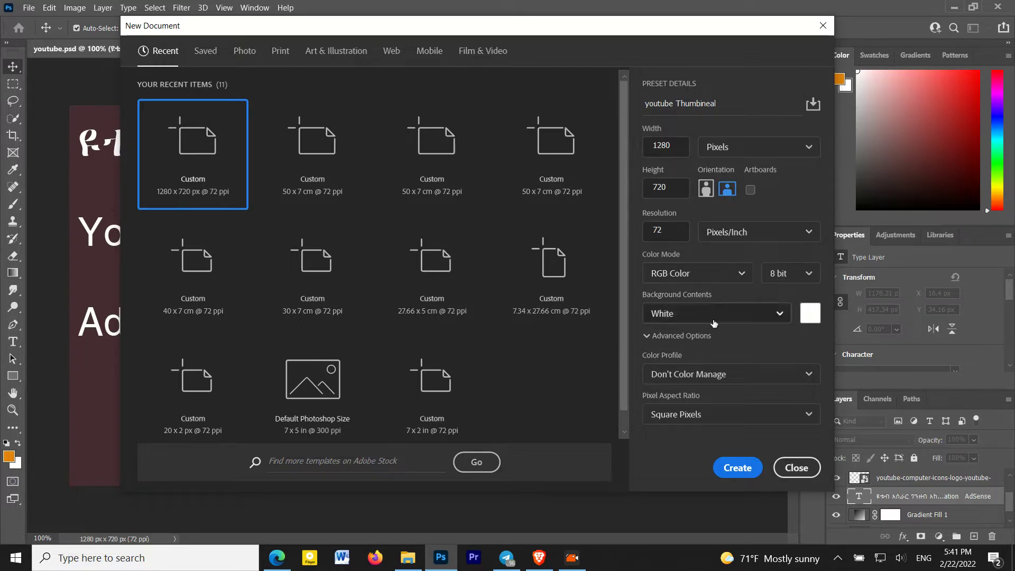
Create the blank 1280×720 'youtube Thumbineal' document and pick the Rectangle Tool.
{"action": "left_click", "coordinate": [737, 469]}
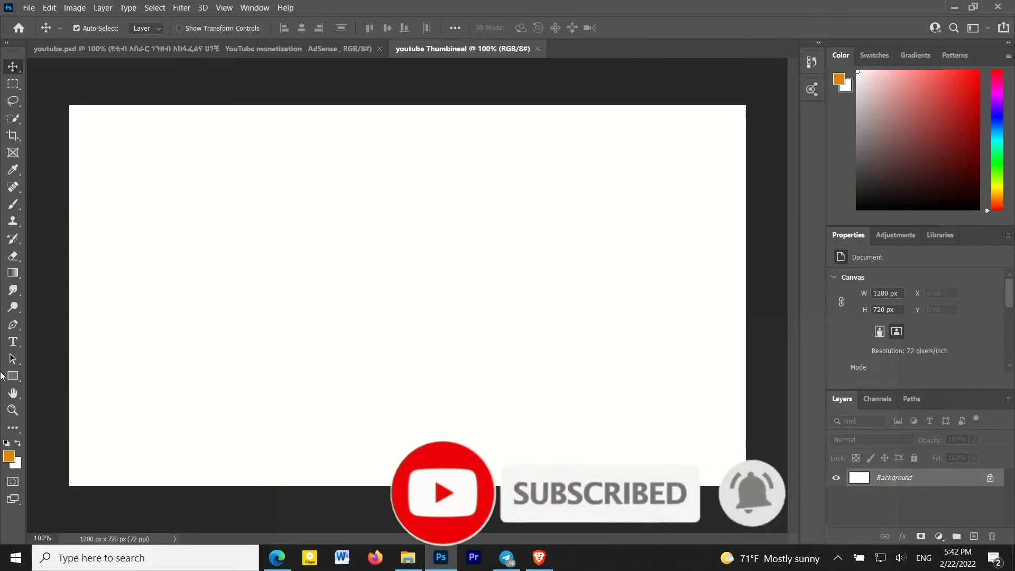
{"action": "left_click", "coordinate": [13, 375]}
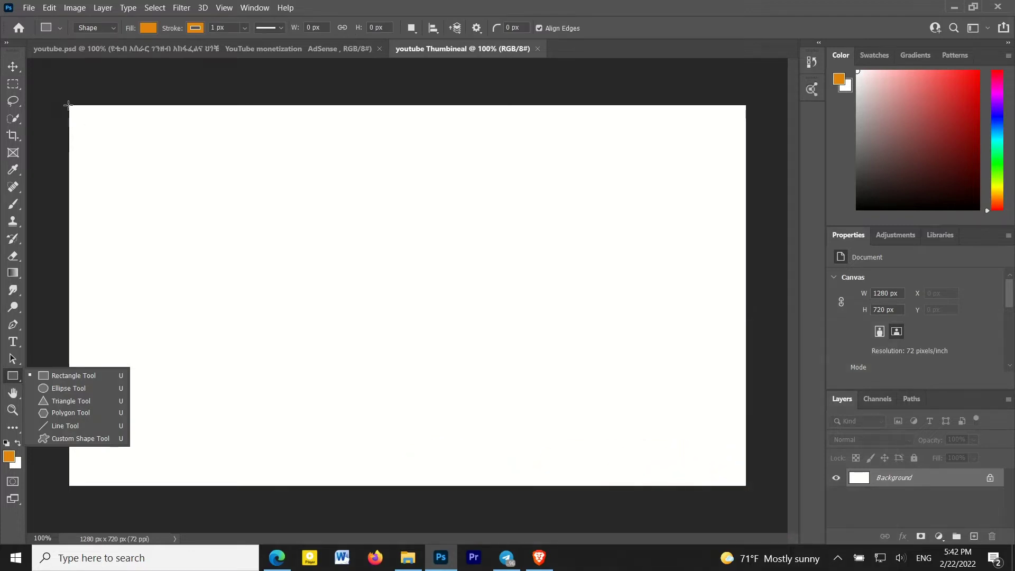
Draw a rectangle covering the whole canvas and set the foreground colour to light grey.
{"action": "mouse_move", "coordinate": [67, 106]}
{"action": "left_mouse_down"}
{"action": "mouse_move", "coordinate": [778, 458]}
{"action": "mouse_move", "coordinate": [747, 484]}
{"action": "left_mouse_up"}
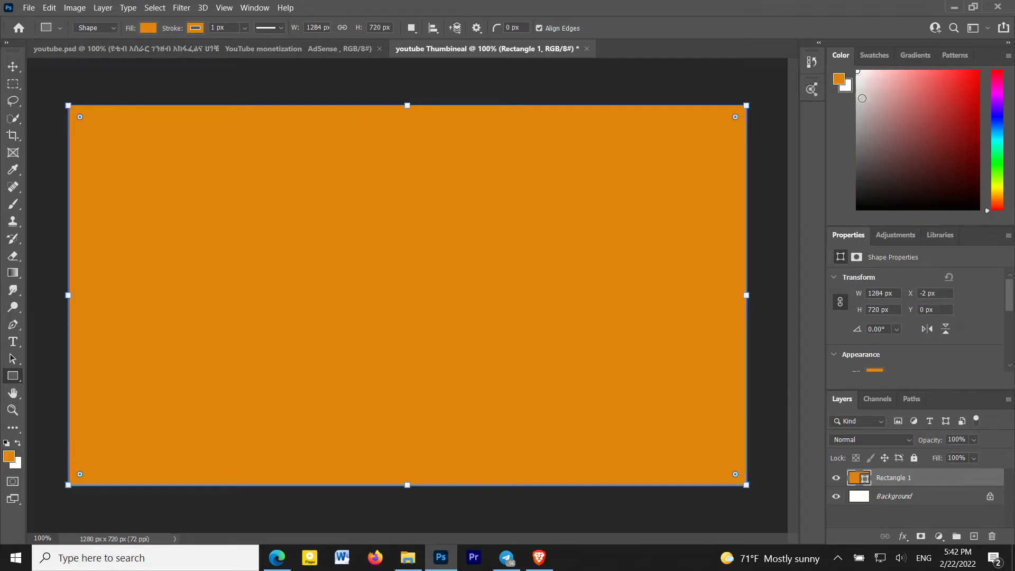
{"action": "left_click_drag", "start_coordinate": [866, 100], "coordinate": [865, 116]}
{"action": "double_click", "coordinate": [839, 78]}
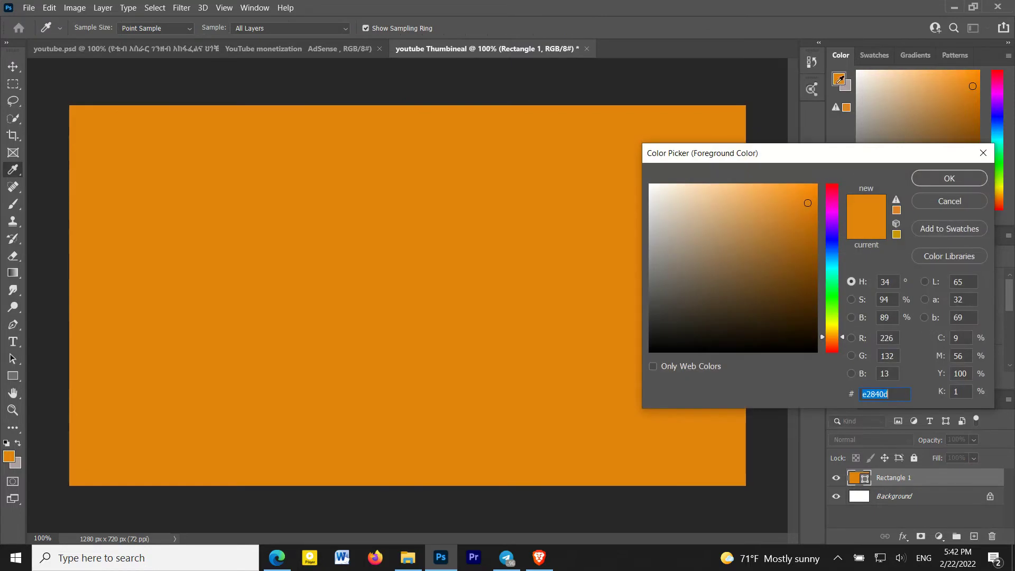
{"action": "left_click_drag", "start_coordinate": [764, 272], "coordinate": [660, 239]}
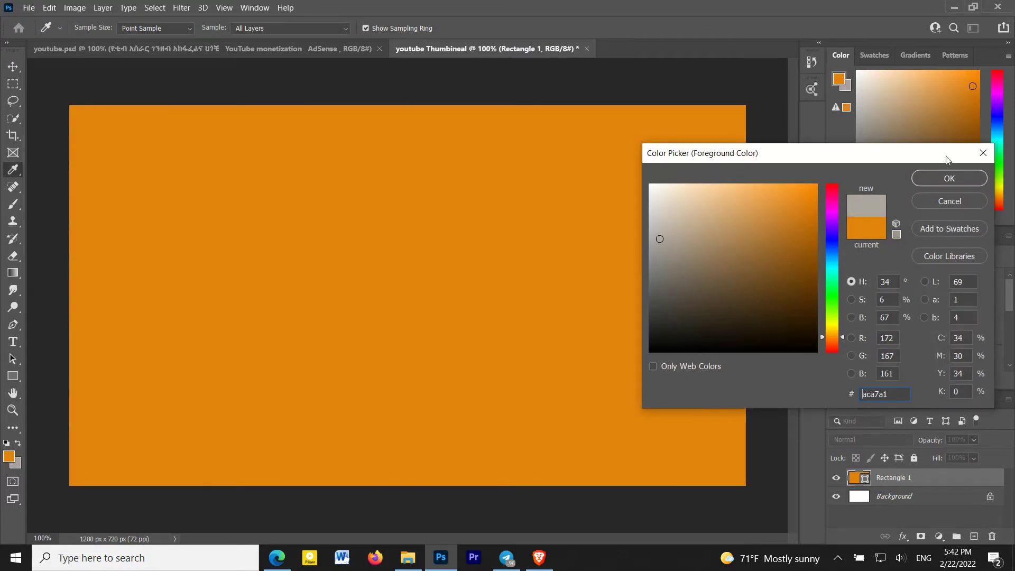
{"action": "left_click", "coordinate": [950, 179]}
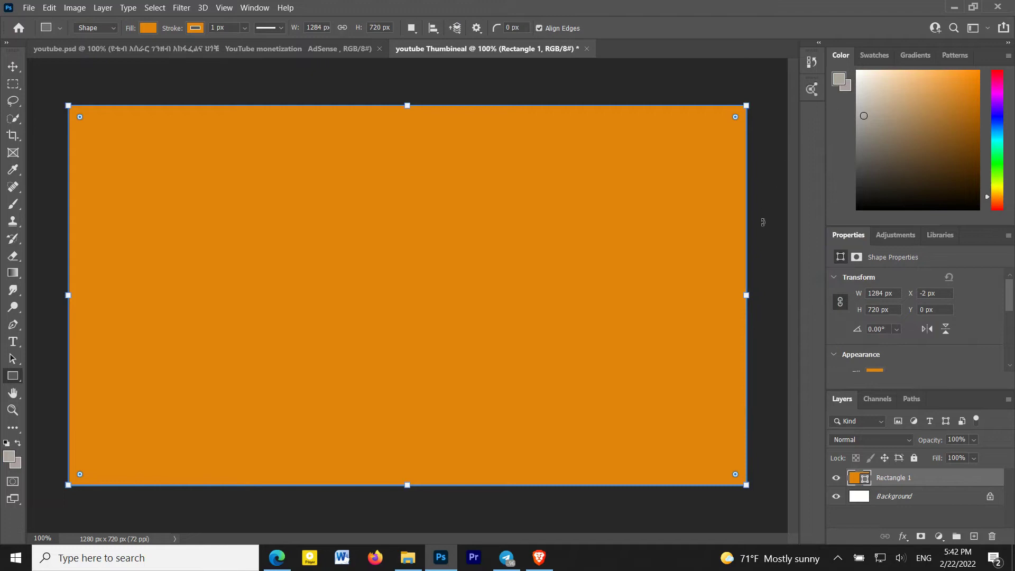
Preview tan and navy fills for Rectangle 1, then cancel to keep it orange.
{"action": "double_click", "coordinate": [858, 484]}
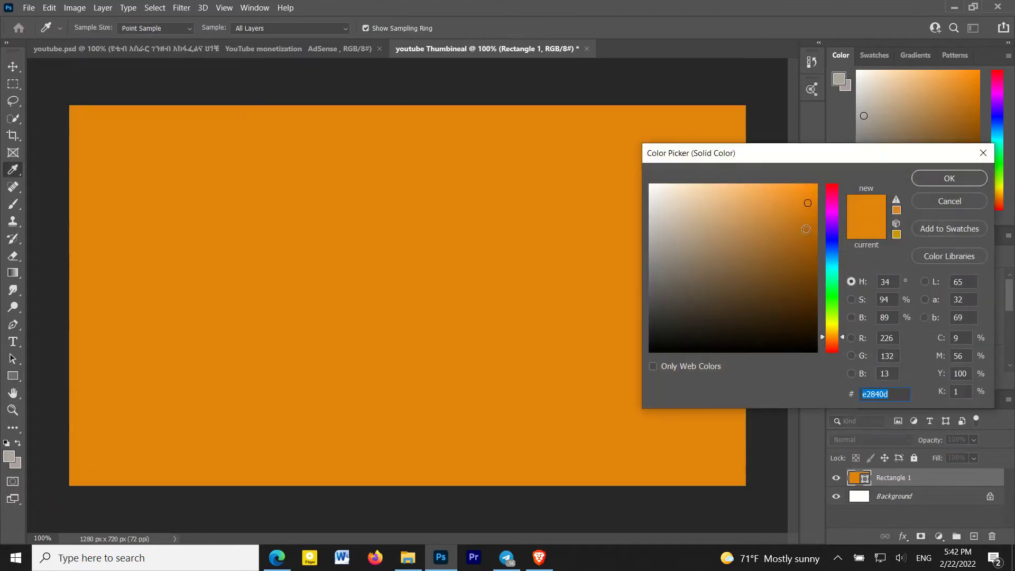
{"action": "left_click", "coordinate": [671, 275]}
{"action": "mouse_move", "coordinate": [670, 274]}
{"action": "left_mouse_down"}
{"action": "mouse_move", "coordinate": [716, 280]}
{"action": "mouse_move", "coordinate": [745, 313]}
{"action": "mouse_move", "coordinate": [756, 306]}
{"action": "mouse_move", "coordinate": [732, 241]}
{"action": "mouse_move", "coordinate": [804, 197]}
{"action": "mouse_move", "coordinate": [791, 247]}
{"action": "mouse_move", "coordinate": [712, 210]}
{"action": "mouse_move", "coordinate": [746, 262]}
{"action": "mouse_move", "coordinate": [706, 245]}
{"action": "mouse_move", "coordinate": [740, 262]}
{"action": "mouse_move", "coordinate": [709, 321]}
{"action": "mouse_move", "coordinate": [664, 253]}
{"action": "mouse_move", "coordinate": [755, 183]}
{"action": "mouse_move", "coordinate": [798, 228]}
{"action": "mouse_move", "coordinate": [722, 197]}
{"action": "mouse_move", "coordinate": [804, 195]}
{"action": "mouse_move", "coordinate": [779, 247]}
{"action": "mouse_move", "coordinate": [827, 214]}
{"action": "mouse_move", "coordinate": [832, 258]}
{"action": "left_mouse_up"}
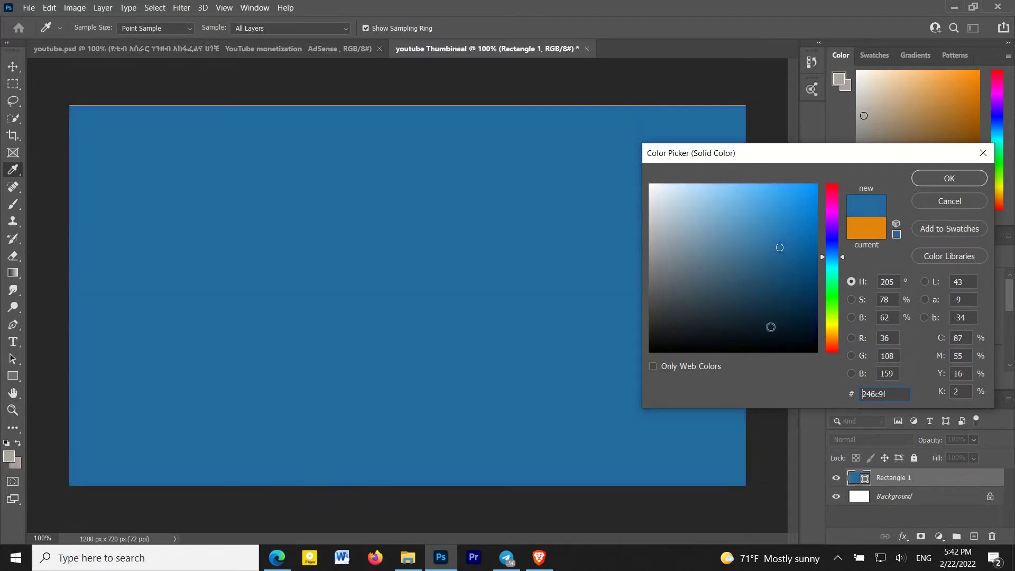
{"action": "left_click_drag", "start_coordinate": [772, 326], "coordinate": [812, 298]}
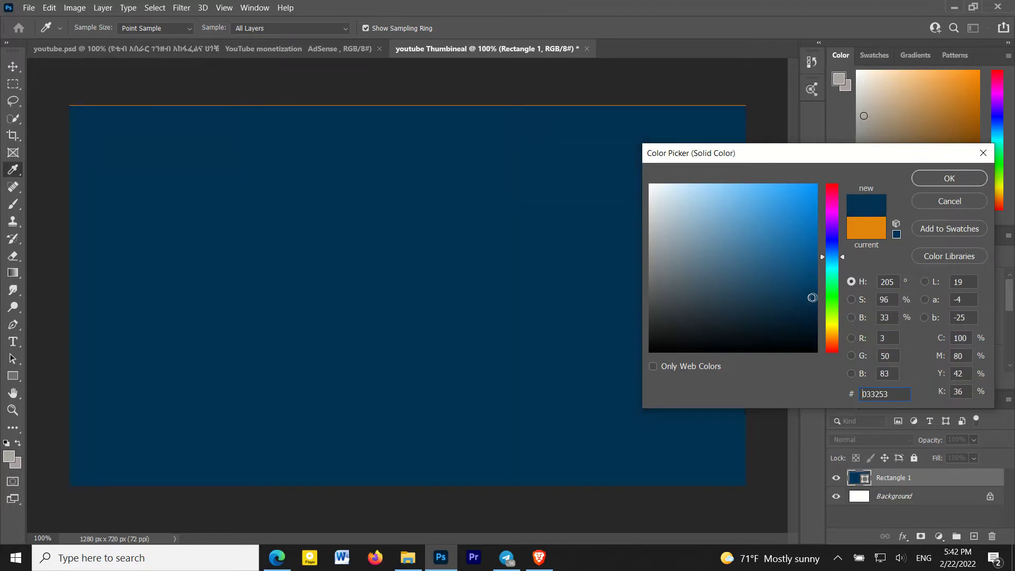
{"action": "left_click", "coordinate": [955, 204]}
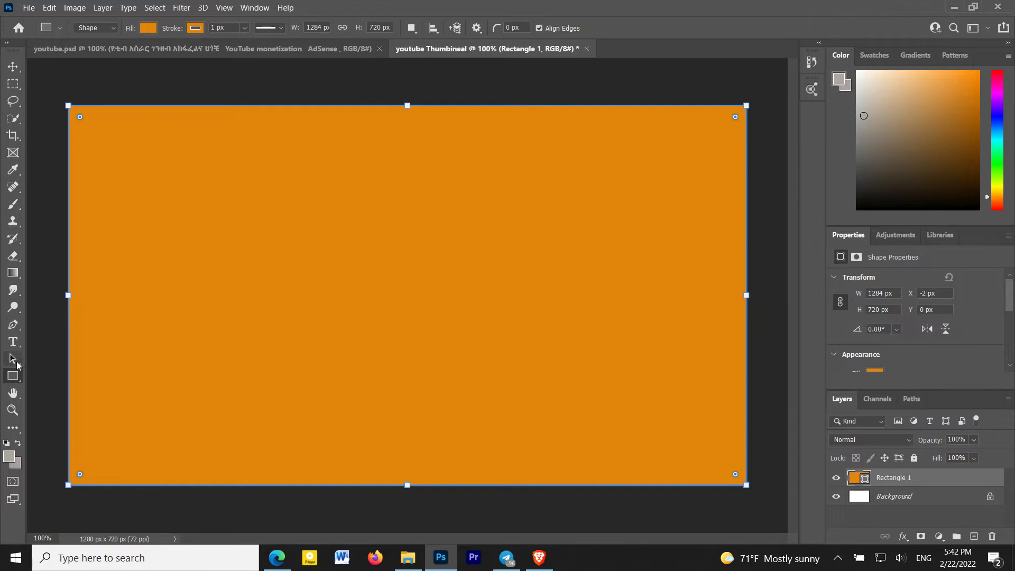
{"action": "left_click", "coordinate": [12, 344]}
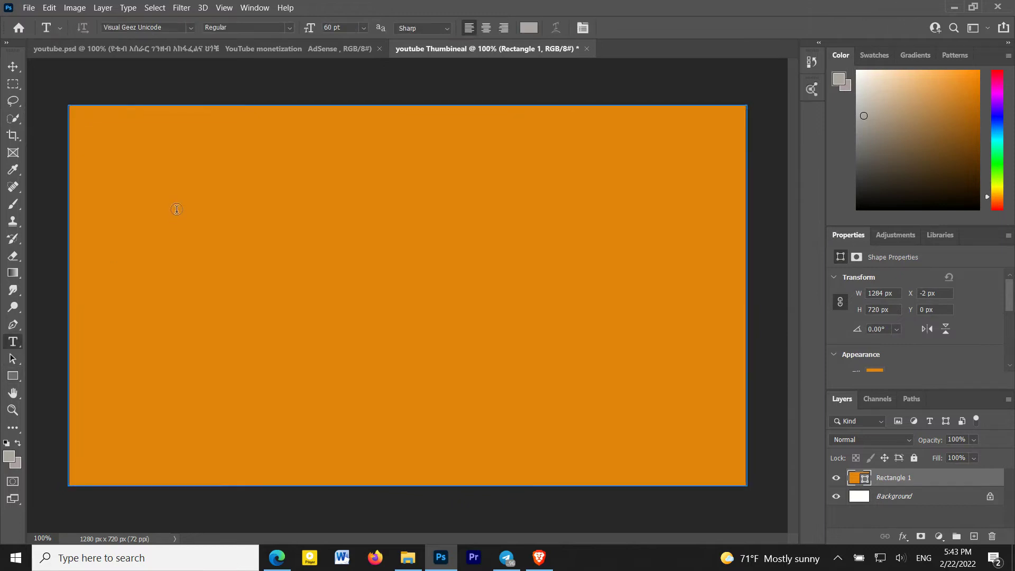
{"action": "left_click", "coordinate": [177, 209]}
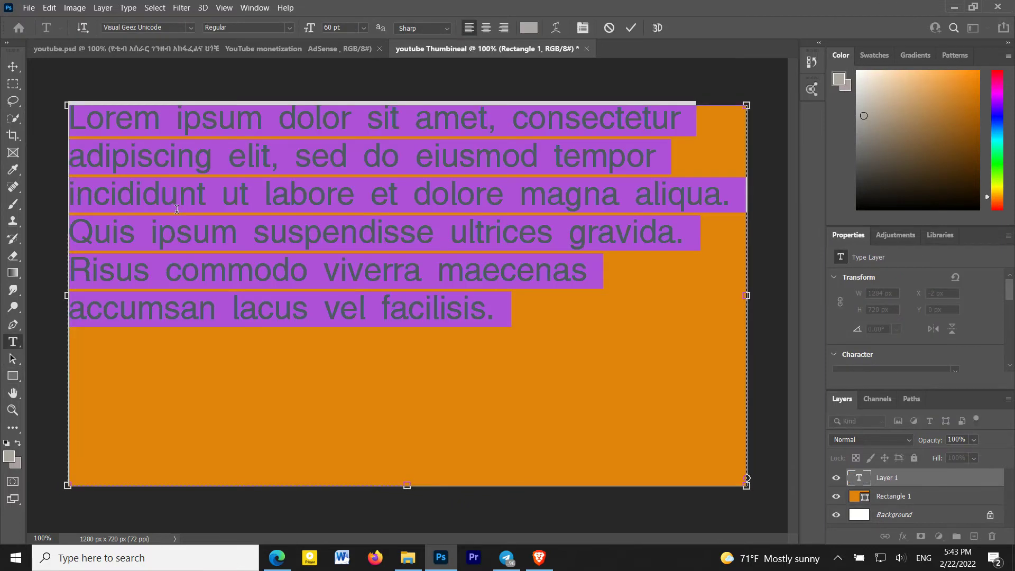
{"action": "key", "text": "BackSpace"}
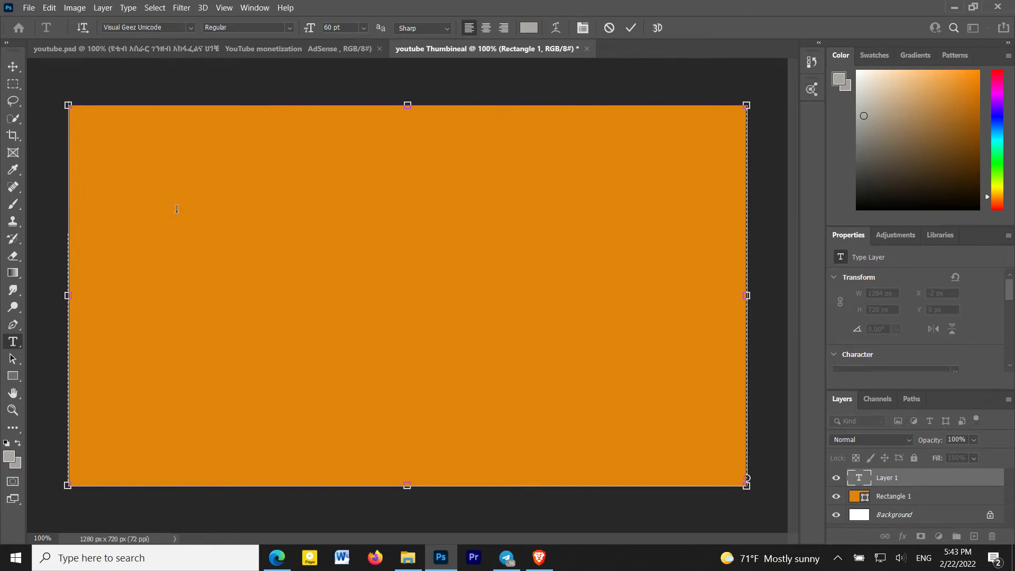
{"action": "type", "text": "youtu"}
{"action": "type", "text": "be  "}
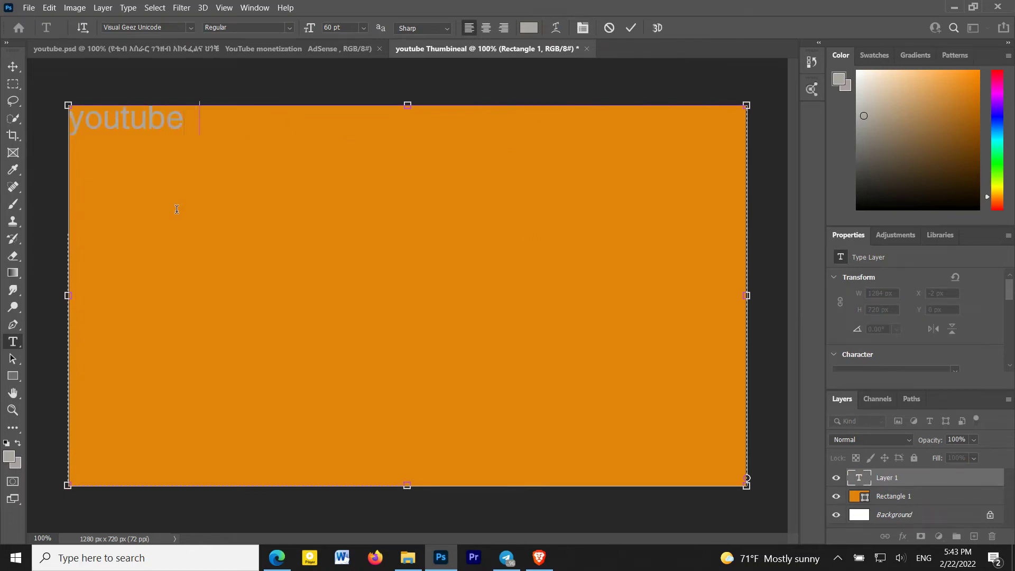
{"action": "type", "text": "thum"}
{"action": "type", "text": "bineal"}
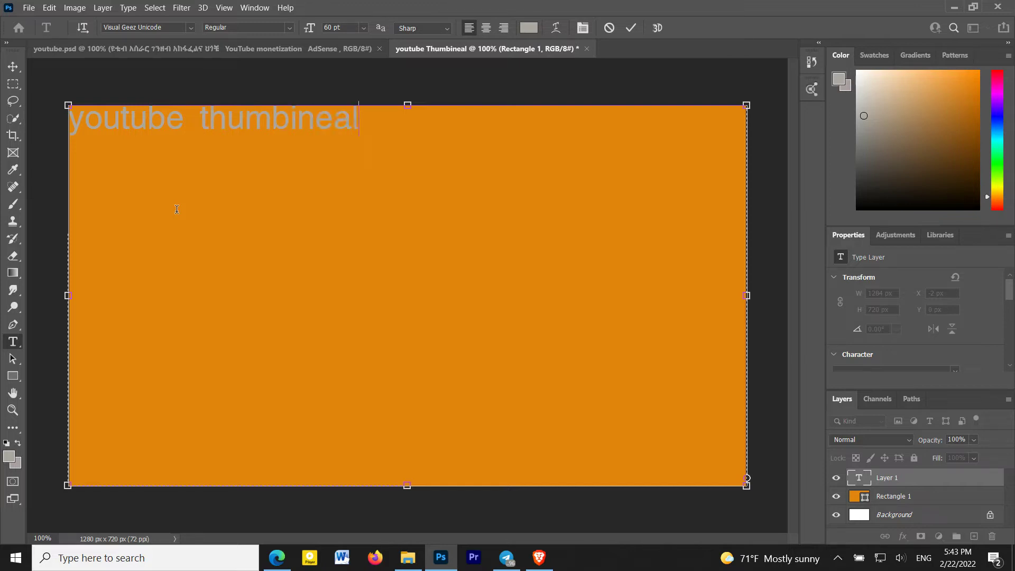
{"action": "left_click_drag", "start_coordinate": [359, 122], "coordinate": [67, 127]}
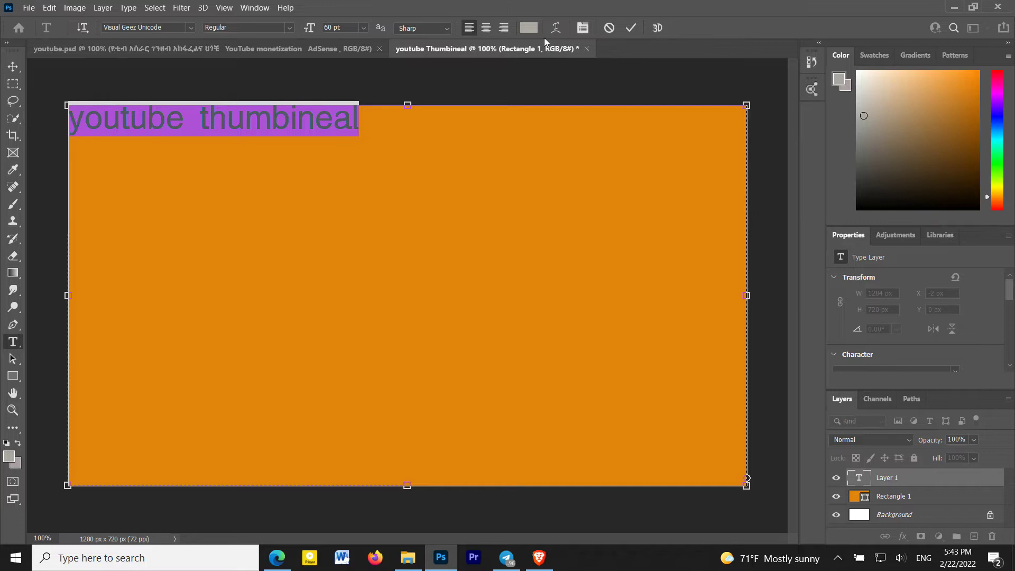
{"action": "left_click", "coordinate": [529, 28]}
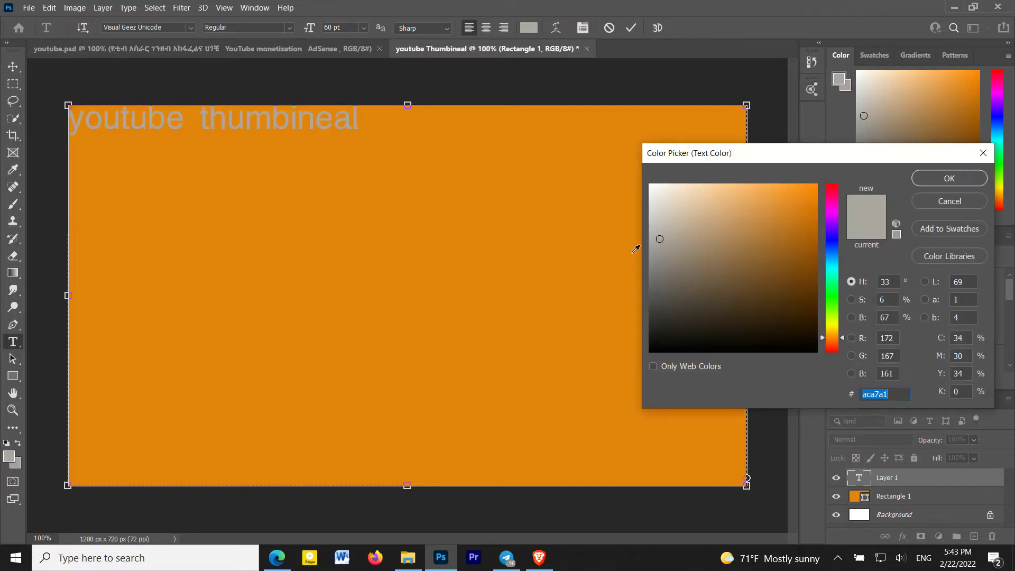
{"action": "left_click_drag", "start_coordinate": [660, 239], "coordinate": [682, 350]}
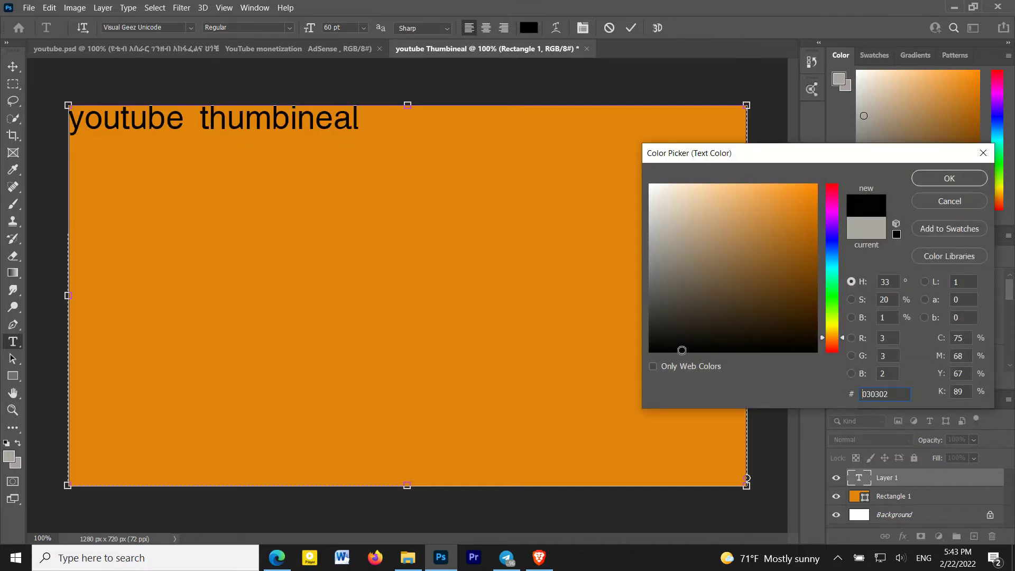
{"action": "left_click", "coordinate": [969, 178]}
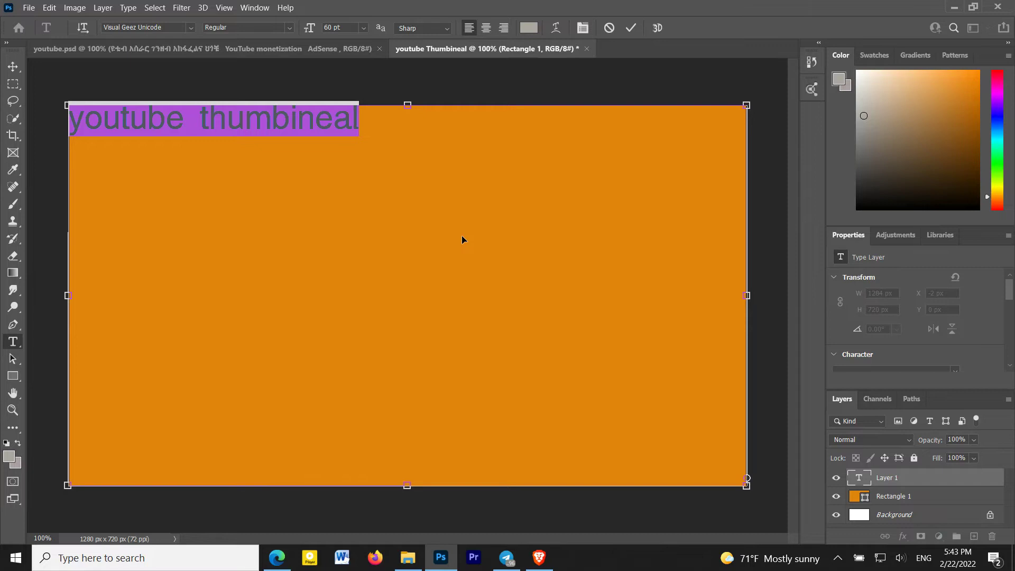
{"action": "left_click", "coordinate": [892, 498]}
{"action": "key", "text": "Delete"}
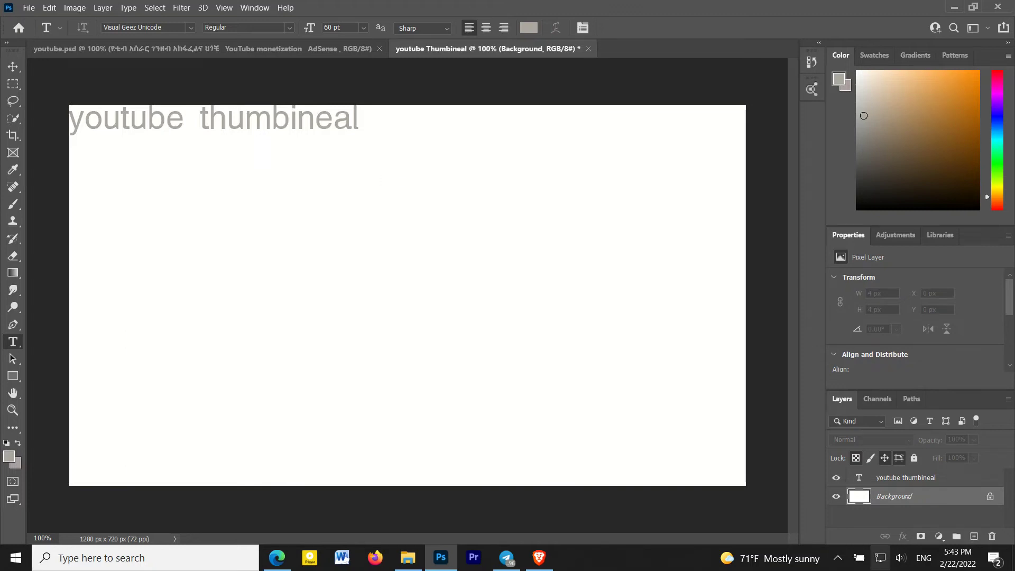
{"action": "left_click", "coordinate": [887, 477]}
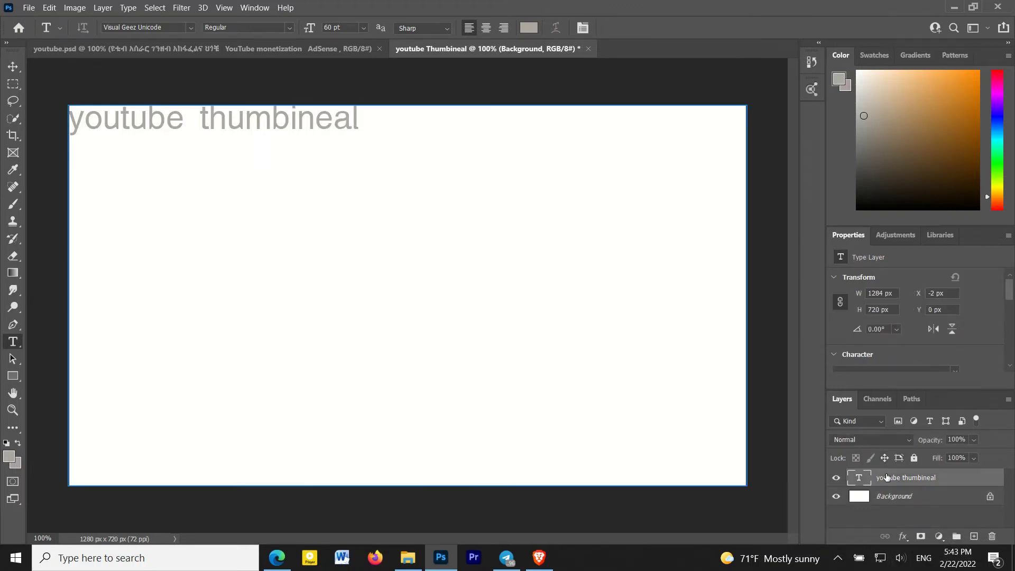
{"action": "key", "text": "Delete"}
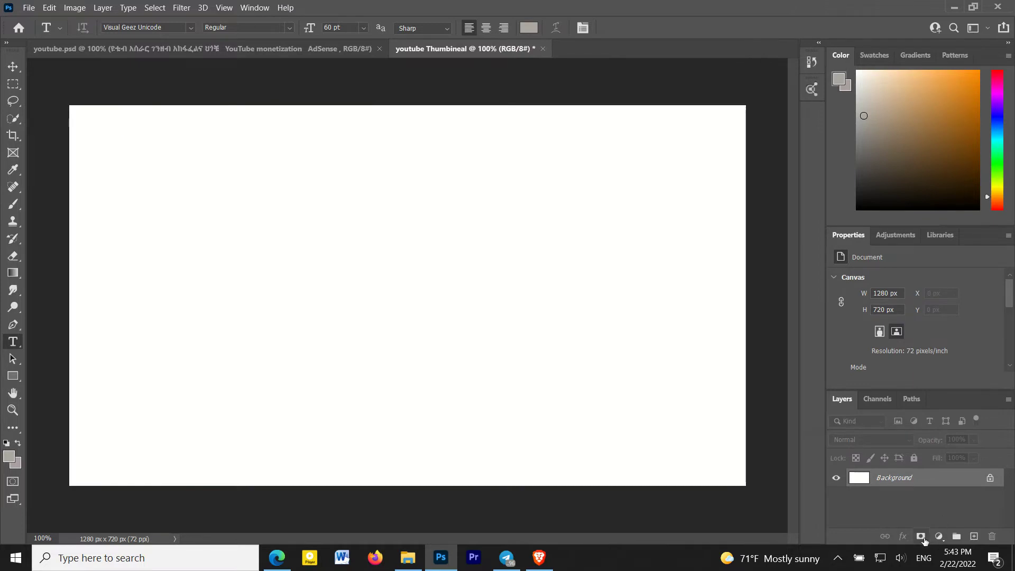
Add a Gradient fill layer over the canvas and bring up its gradient editor.
{"action": "left_click", "coordinate": [941, 536]}
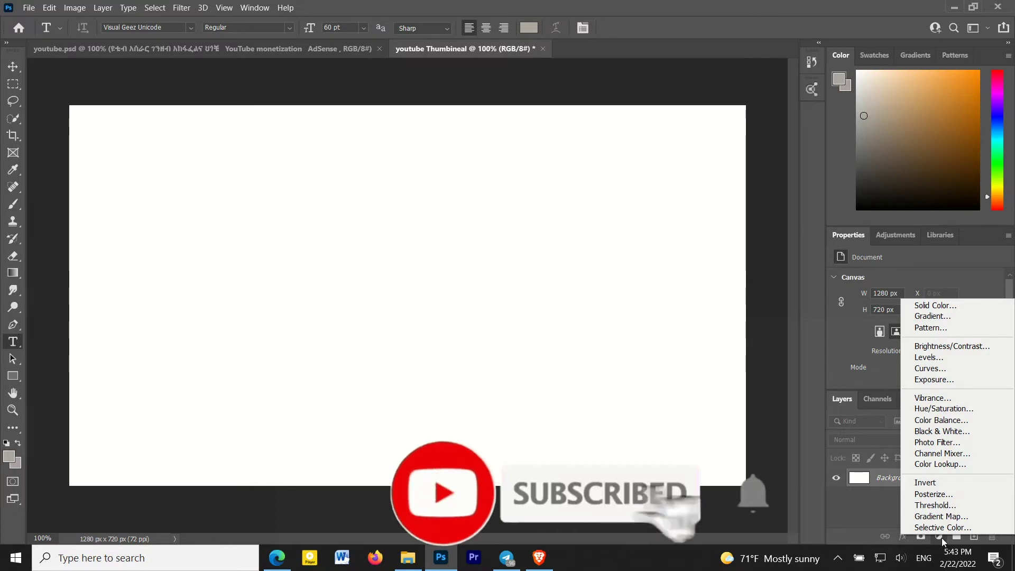
{"action": "left_click", "coordinate": [941, 538]}
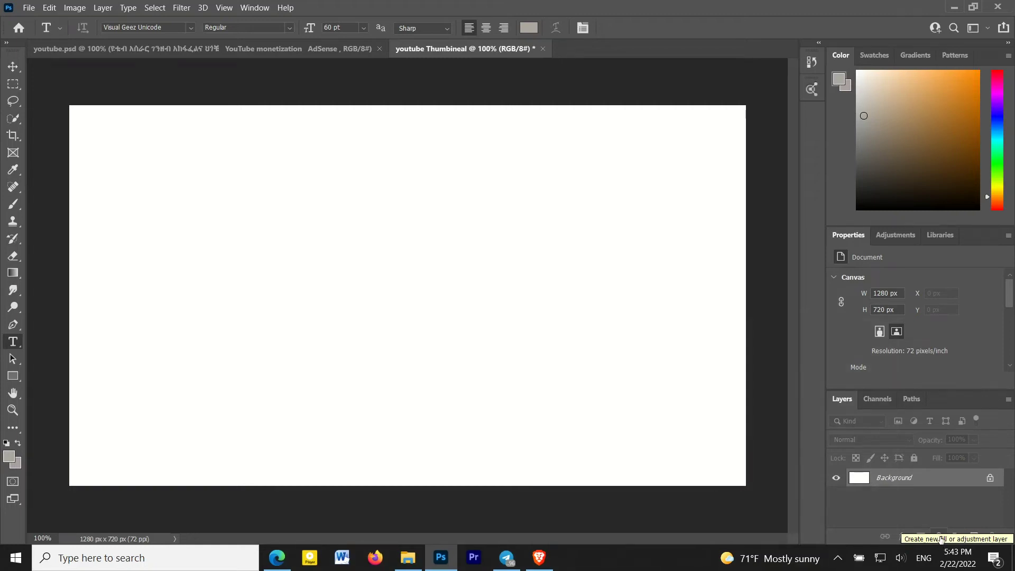
{"action": "left_click", "coordinate": [941, 537]}
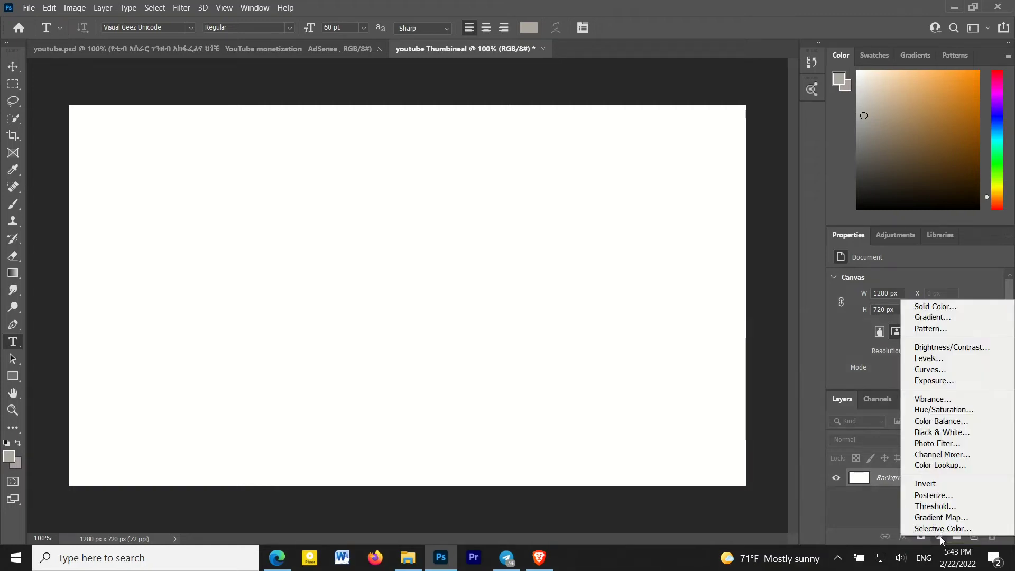
{"action": "left_click", "coordinate": [937, 319]}
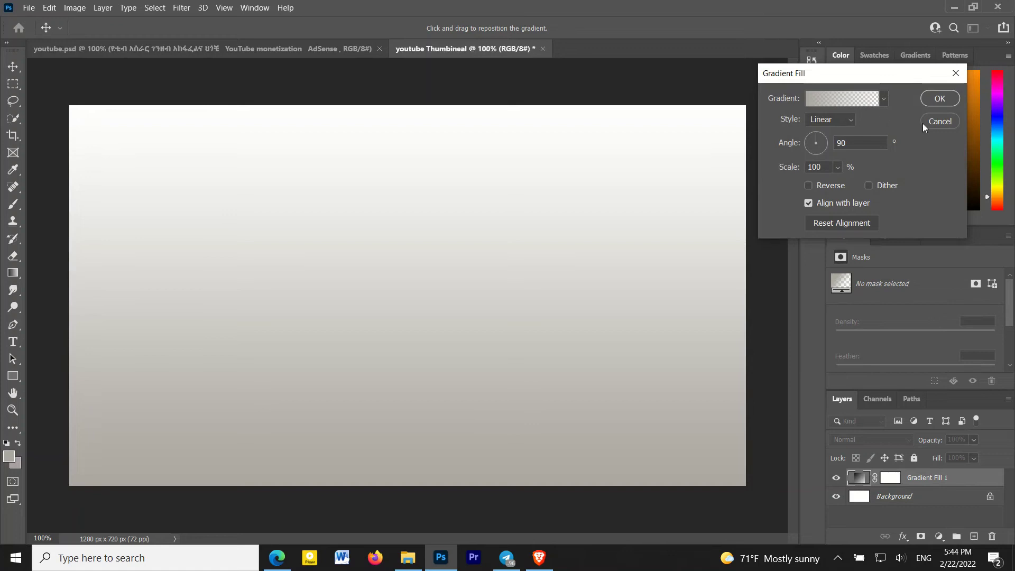
{"action": "left_click", "coordinate": [866, 102]}
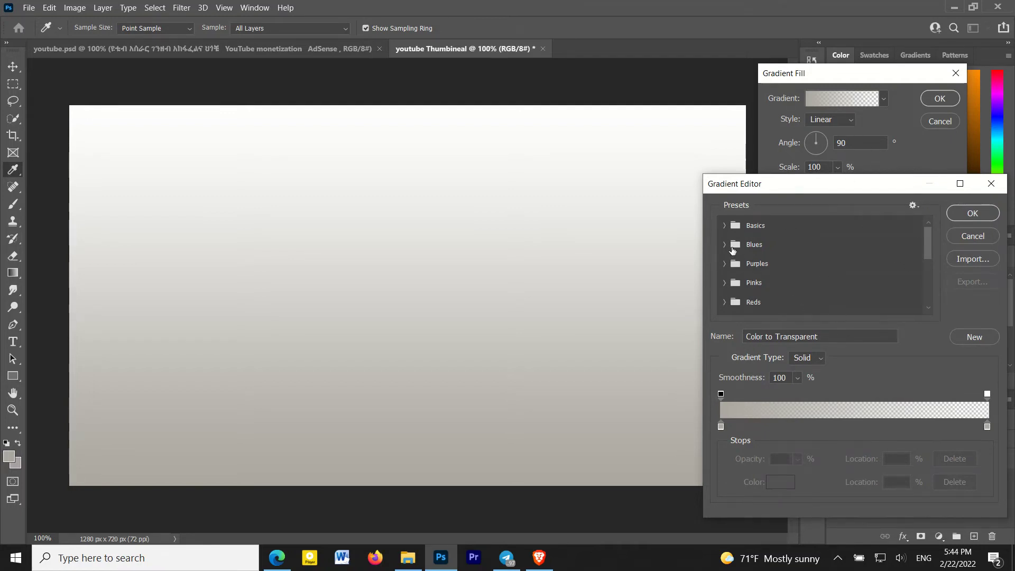
Browse the Basics and Blues gradient presets, previewing Blue_23, Blue_22 and Blue_21.
{"action": "left_click", "coordinate": [725, 225]}
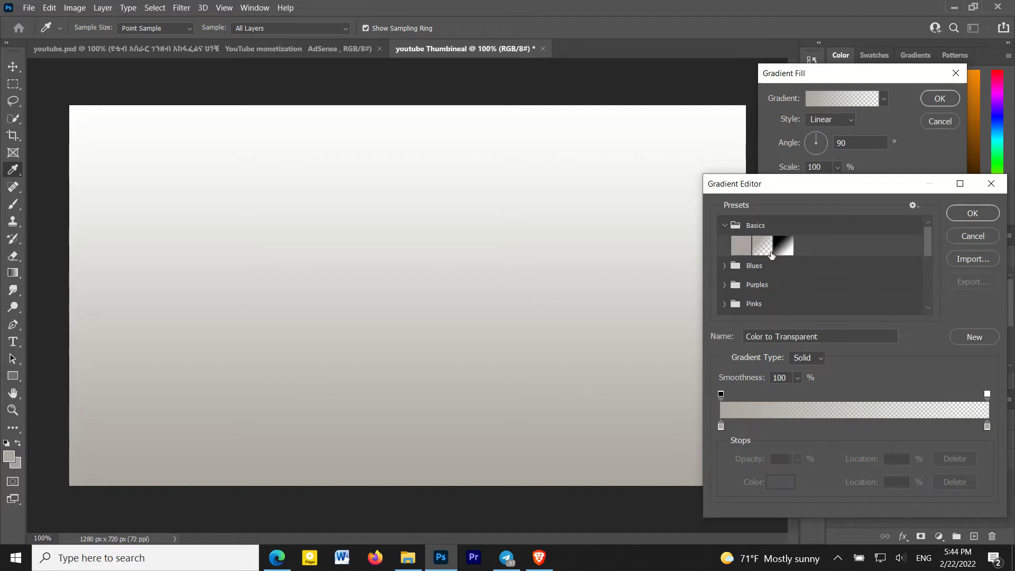
{"action": "left_click", "coordinate": [721, 222]}
{"action": "left_click", "coordinate": [725, 226]}
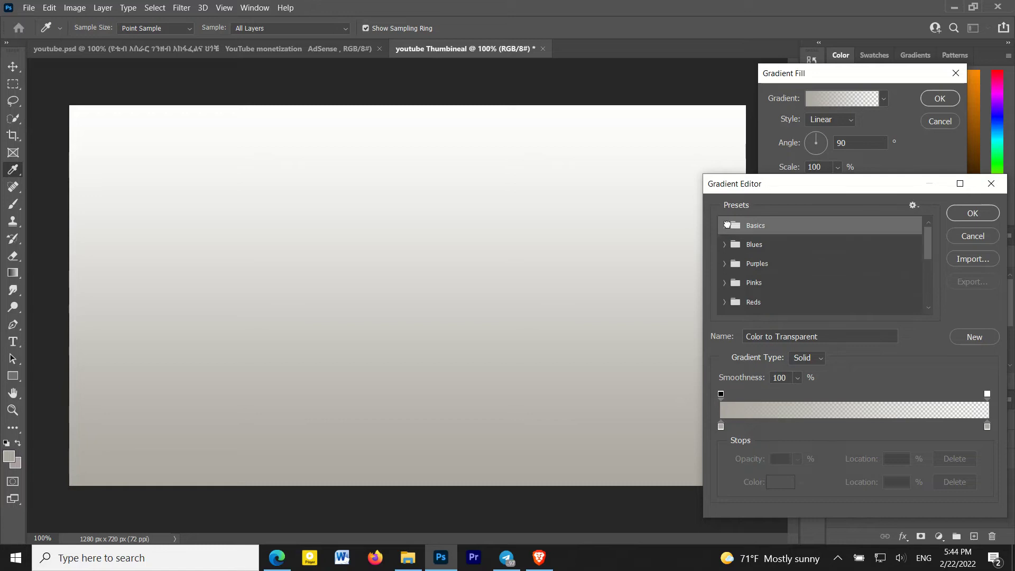
{"action": "left_click", "coordinate": [725, 244]}
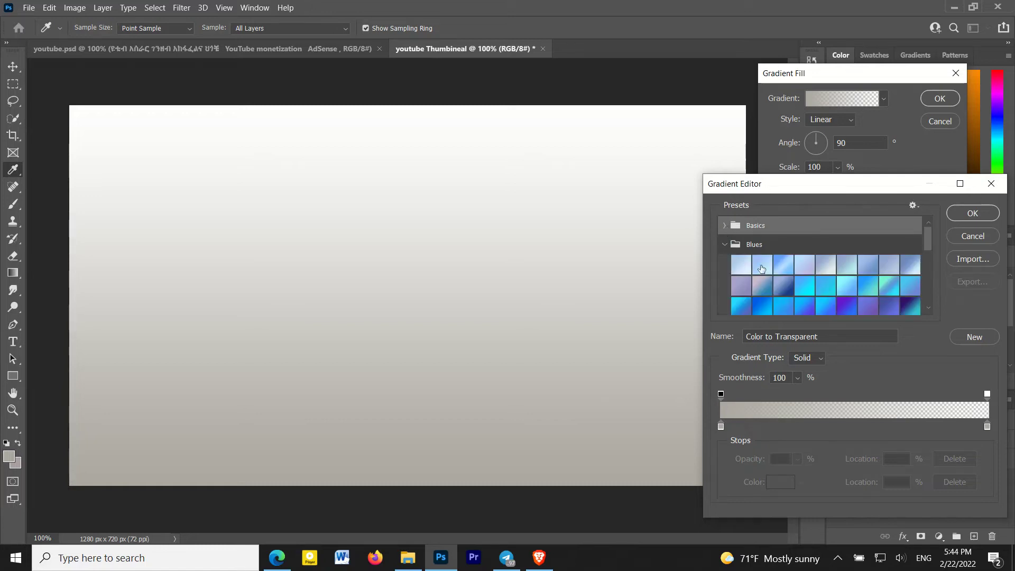
{"action": "left_click_drag", "start_coordinate": [927, 239], "coordinate": [927, 256]}
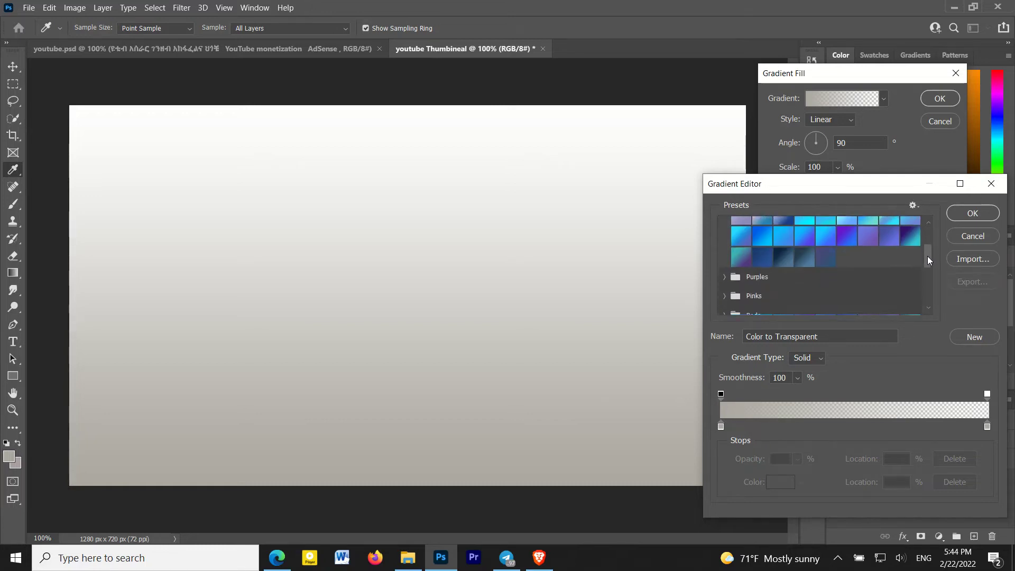
{"action": "left_click", "coordinate": [822, 238]}
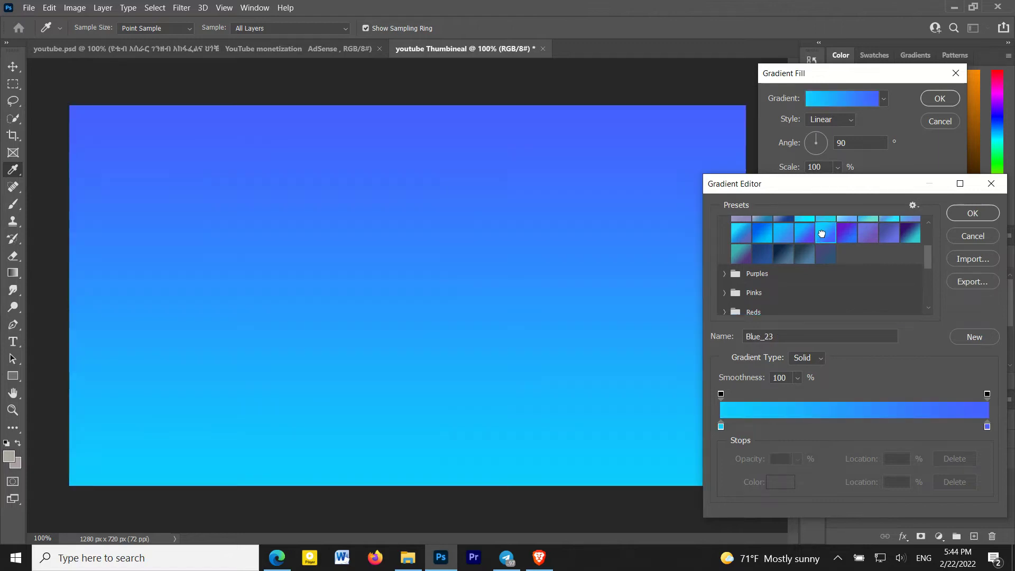
{"action": "left_click", "coordinate": [806, 236]}
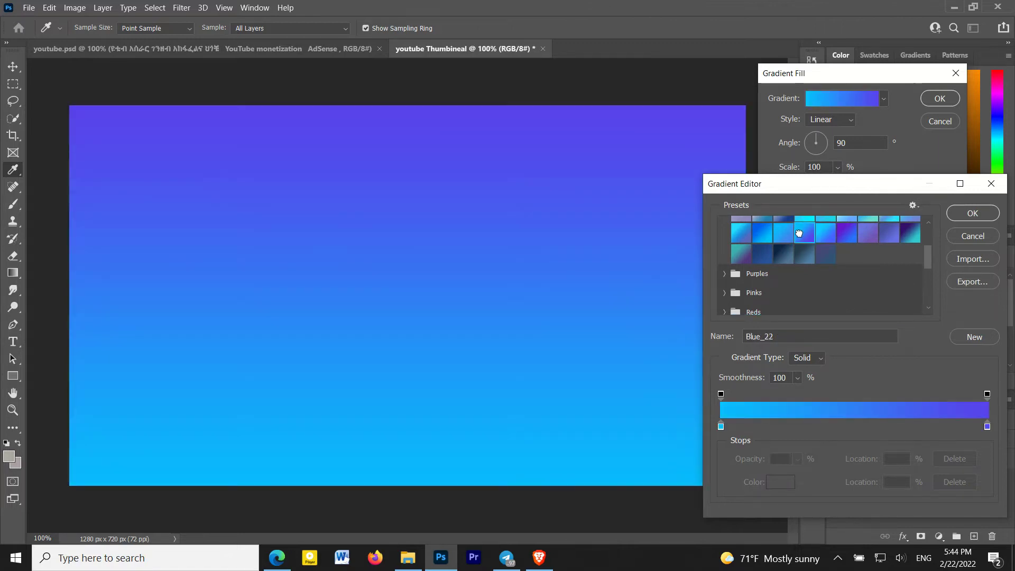
{"action": "left_click", "coordinate": [776, 234]}
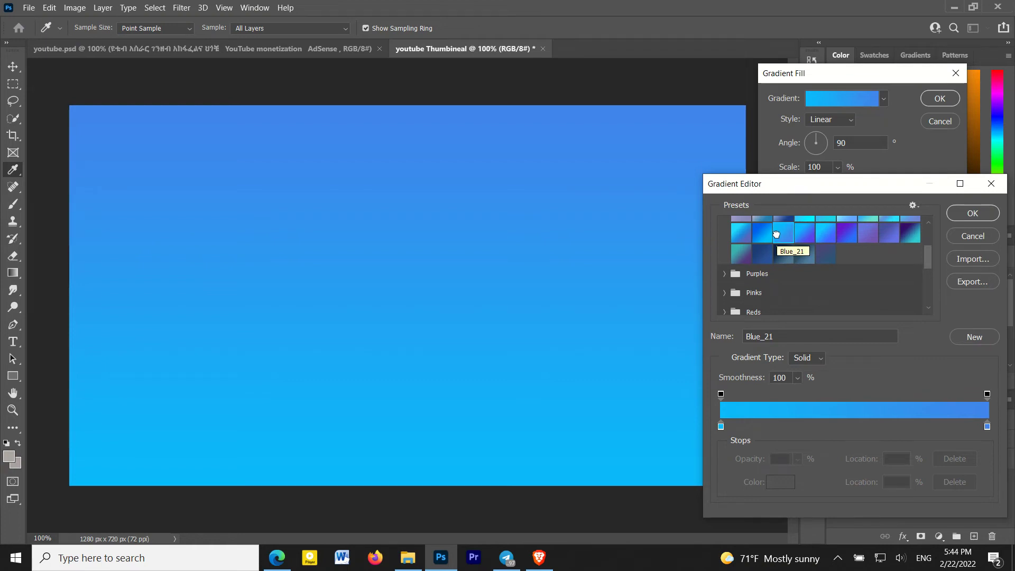
Compare Blue_28 and Blue_27, settle on the dark Blue_29 preset, and select its starting stop.
{"action": "left_click", "coordinate": [767, 256]}
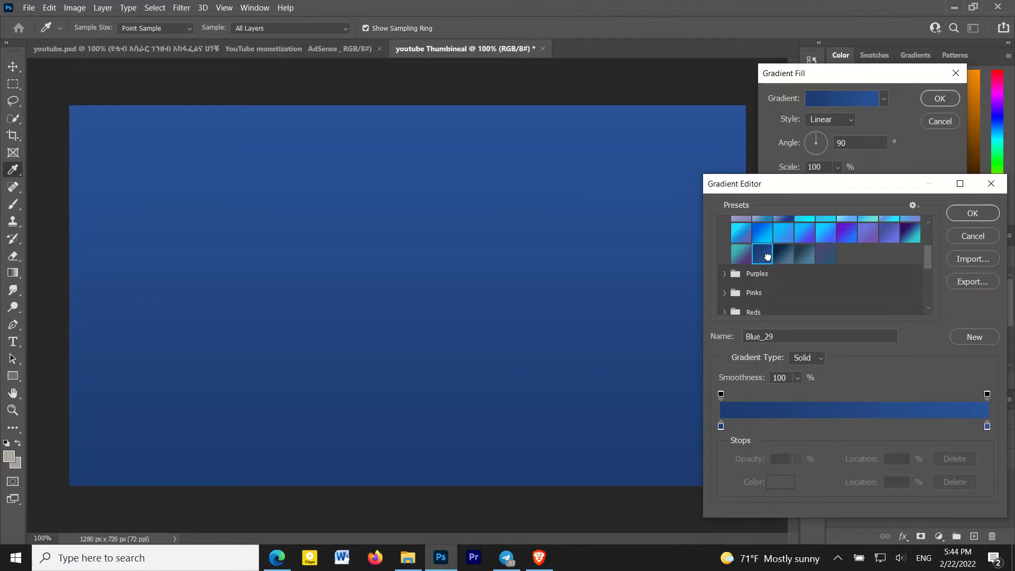
{"action": "left_click", "coordinate": [743, 257]}
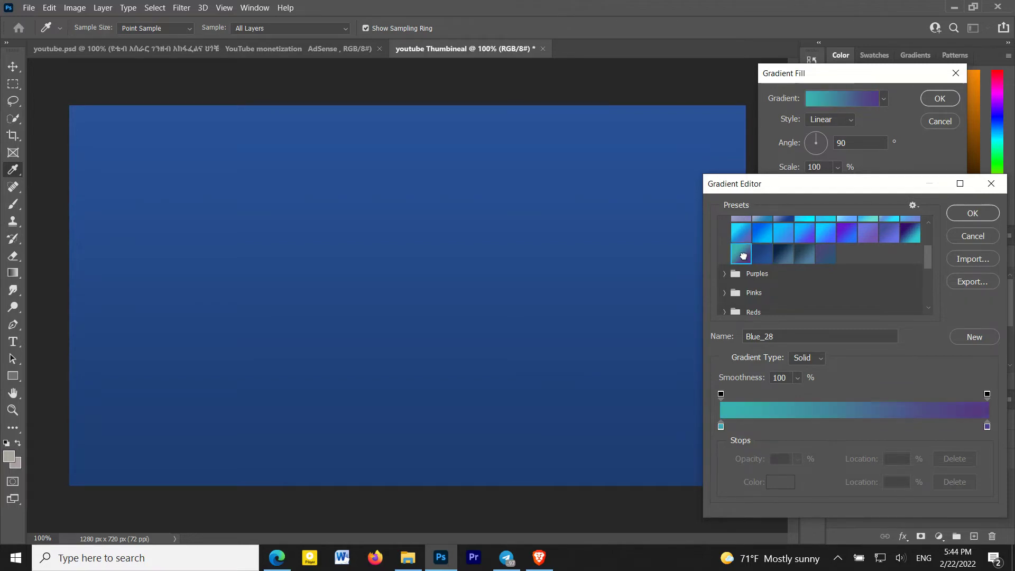
{"action": "left_click", "coordinate": [758, 257]}
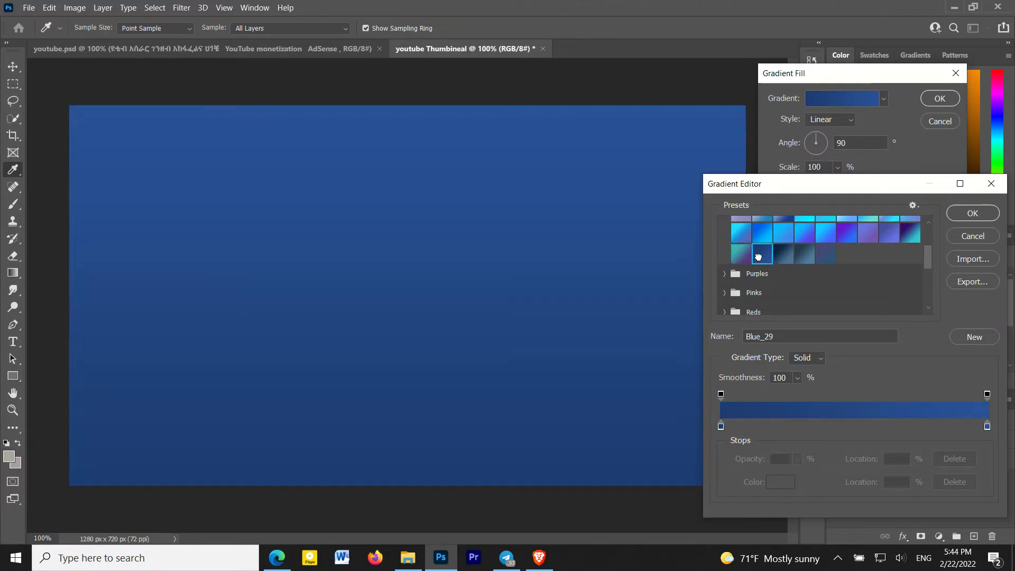
{"action": "left_click", "coordinate": [914, 237]}
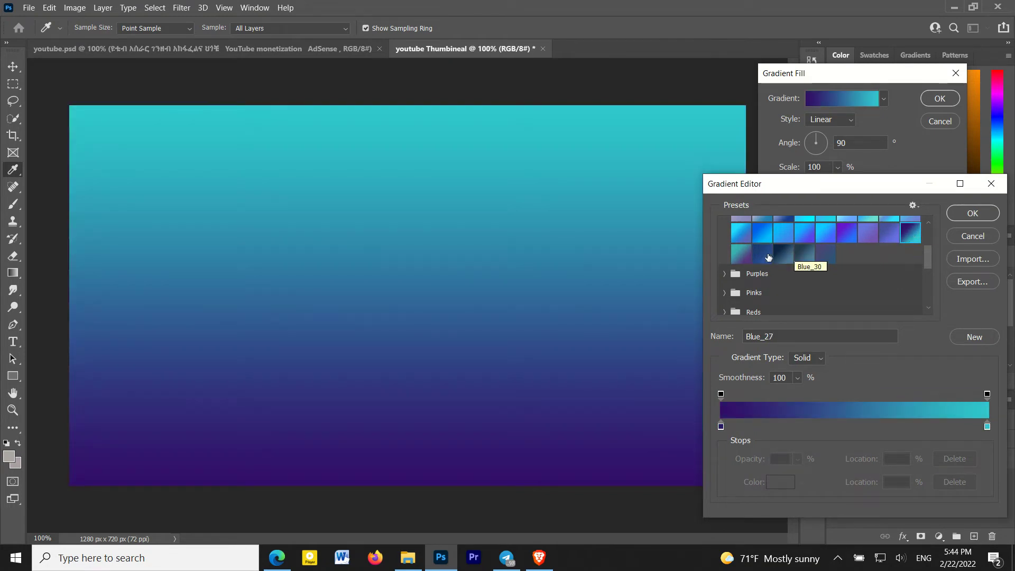
{"action": "left_click", "coordinate": [762, 254]}
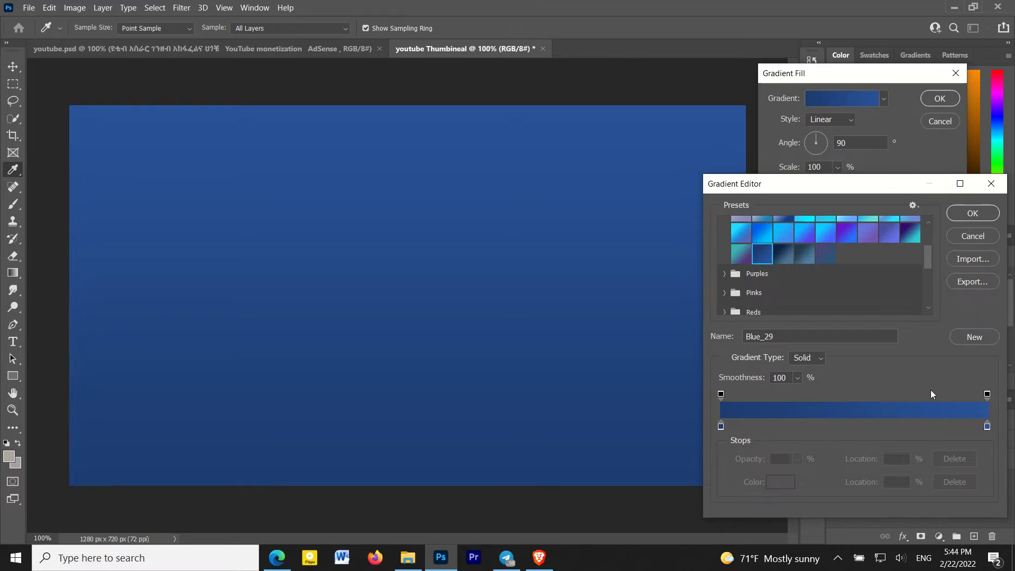
{"action": "left_click", "coordinate": [720, 426]}
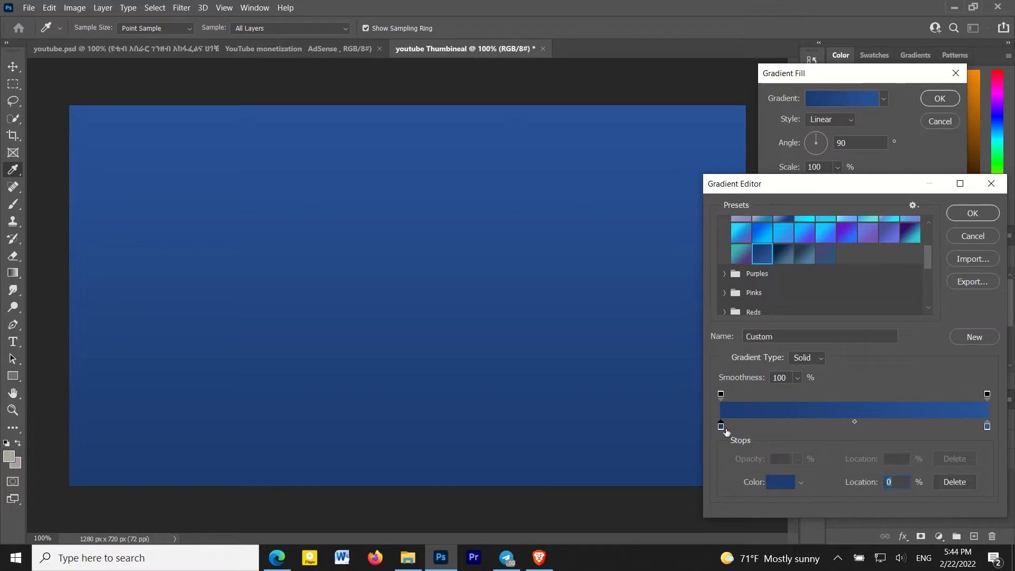
Change the gradient's starting colour stop from a 296de6 blue to a pale blue.
{"action": "left_click", "coordinate": [780, 482]}
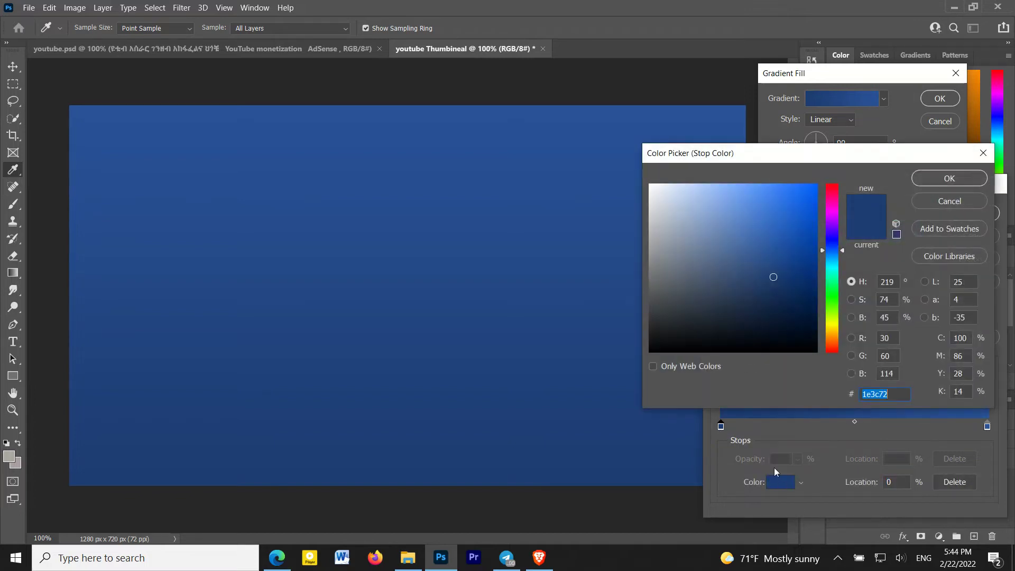
{"action": "left_click_drag", "start_coordinate": [774, 277], "coordinate": [739, 289]}
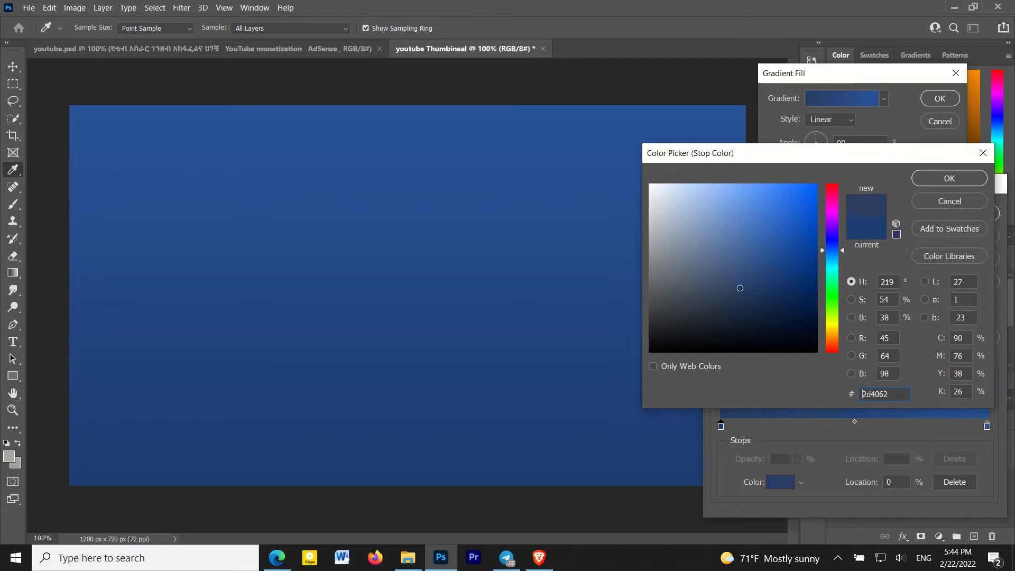
{"action": "type", "text": "296de6"}
{"action": "left_click", "coordinate": [796, 193]}
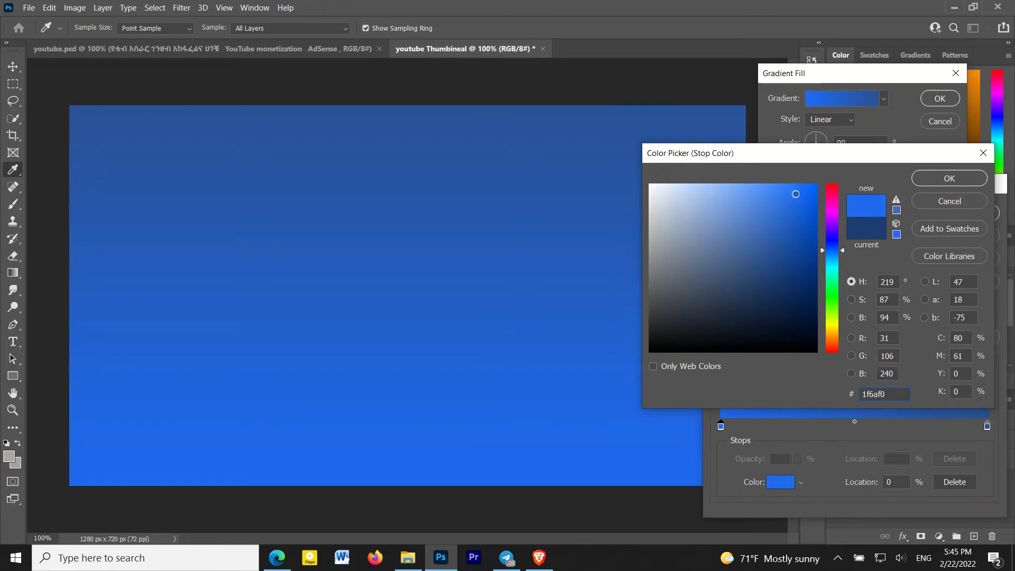
{"action": "mouse_move", "coordinate": [795, 193]}
{"action": "left_mouse_down"}
{"action": "mouse_move", "coordinate": [730, 213]}
{"action": "mouse_move", "coordinate": [754, 227]}
{"action": "left_mouse_up"}
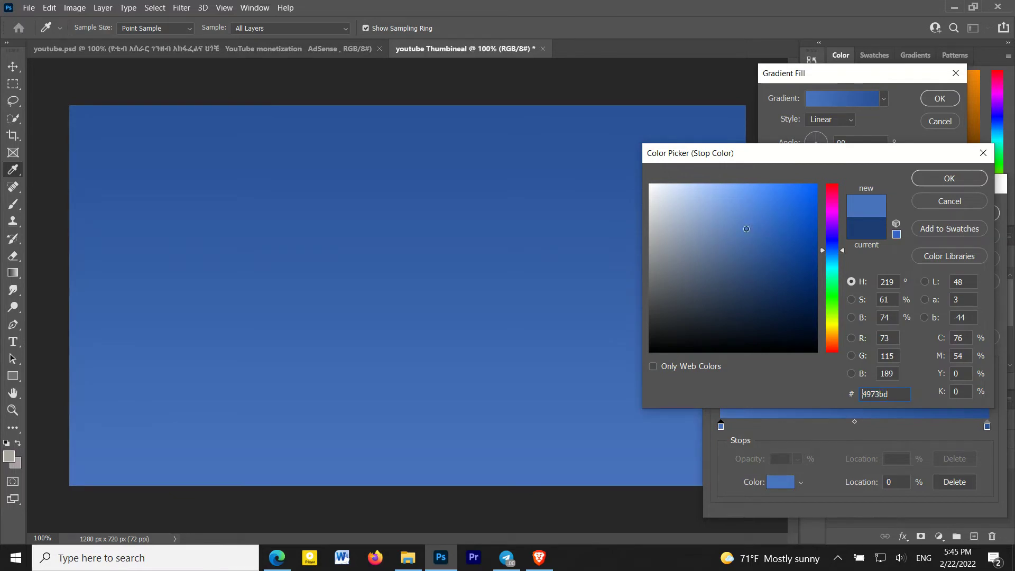
{"action": "left_click_drag", "start_coordinate": [754, 227], "coordinate": [700, 220]}
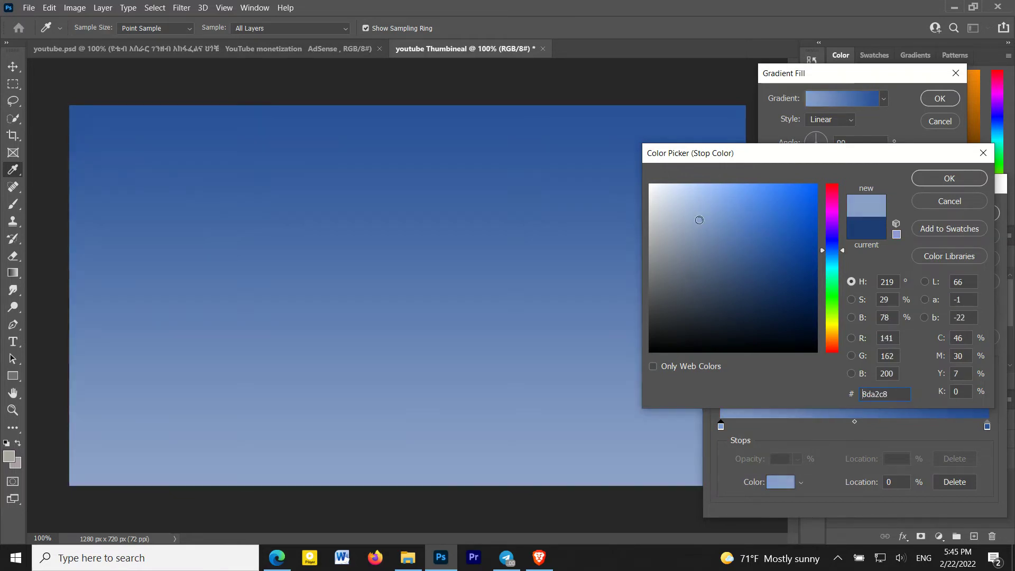
{"action": "left_click", "coordinate": [935, 178]}
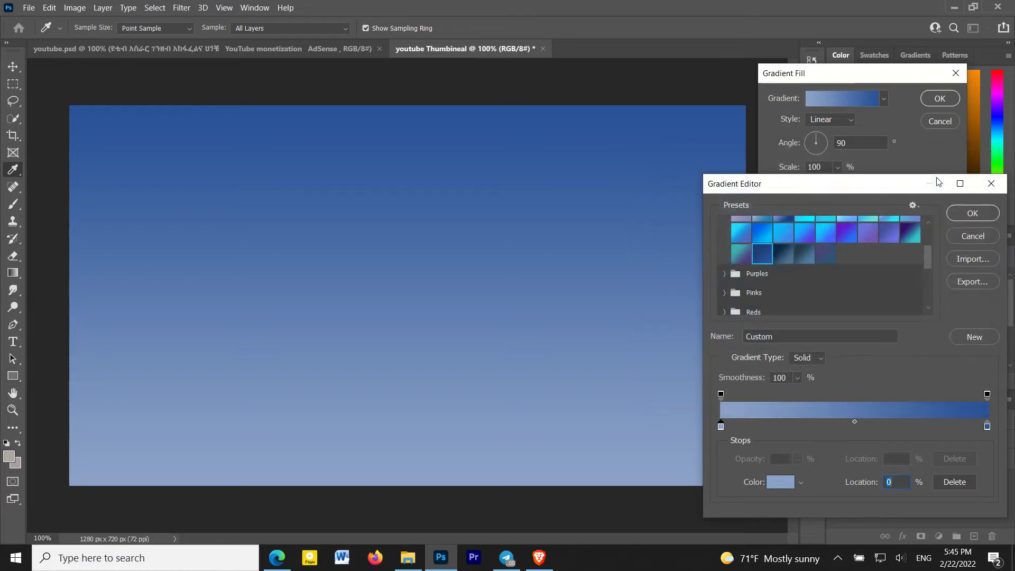
{"action": "left_click", "coordinate": [987, 427]}
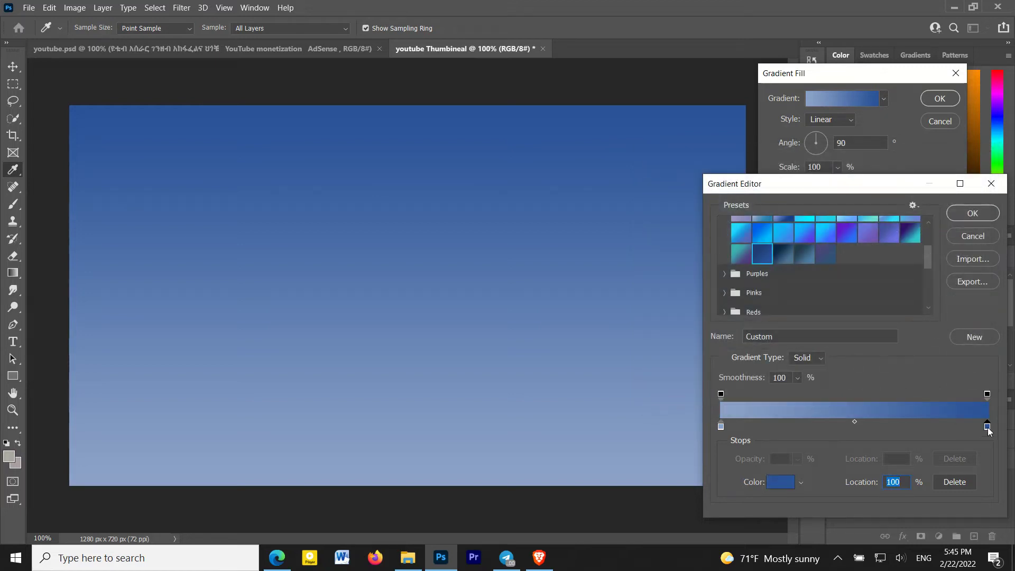
Add an extra gradient colour stop at 83 percent, then delete it again.
{"action": "left_click", "coordinate": [859, 411]}
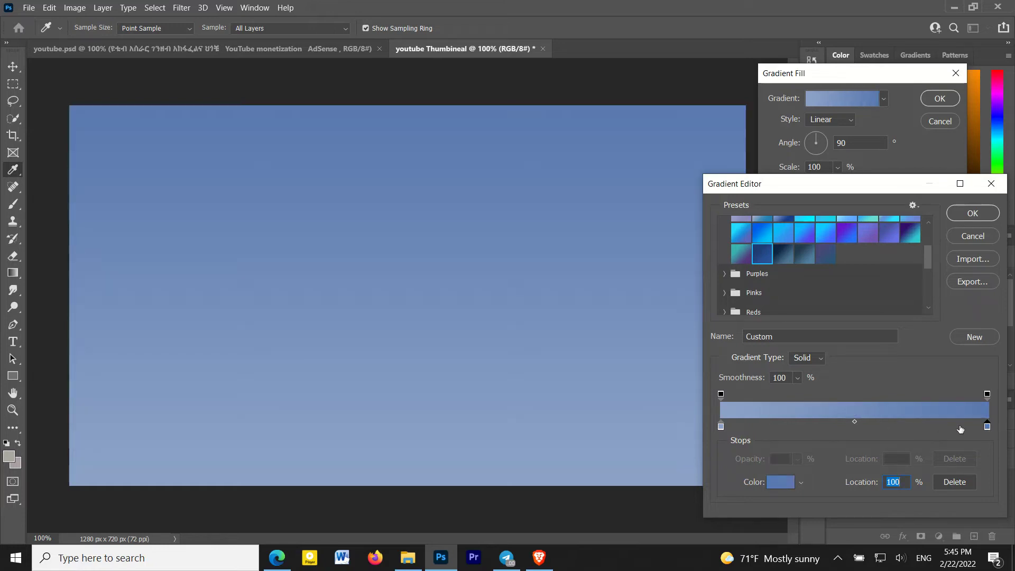
{"action": "left_click_drag", "start_coordinate": [983, 426], "coordinate": [941, 427]}
{"action": "left_click", "coordinate": [943, 429]}
{"action": "key", "text": "Delete"}
{"action": "left_click_drag", "start_coordinate": [943, 429], "coordinate": [946, 438]}
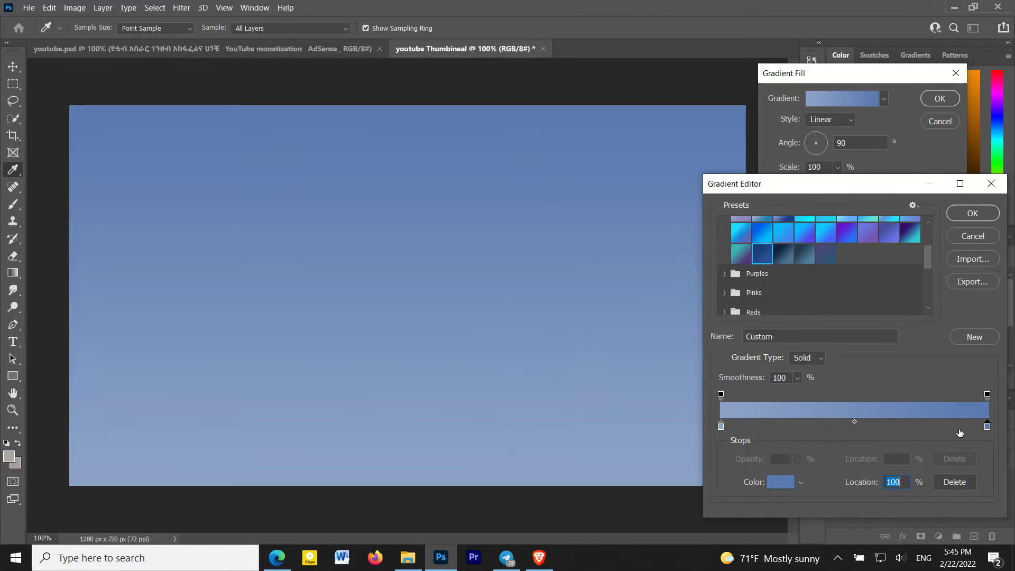
Set the gradient's ending stop to deep navy 051a3f.
{"action": "double_click", "coordinate": [987, 426]}
{"action": "left_click_drag", "start_coordinate": [799, 261], "coordinate": [811, 248]}
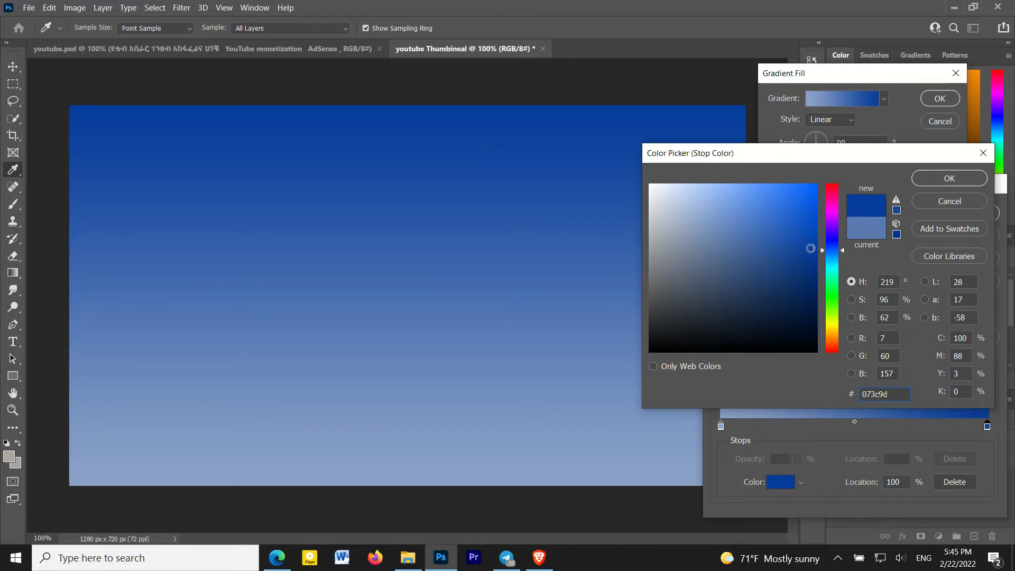
{"action": "left_click", "coordinate": [806, 299]}
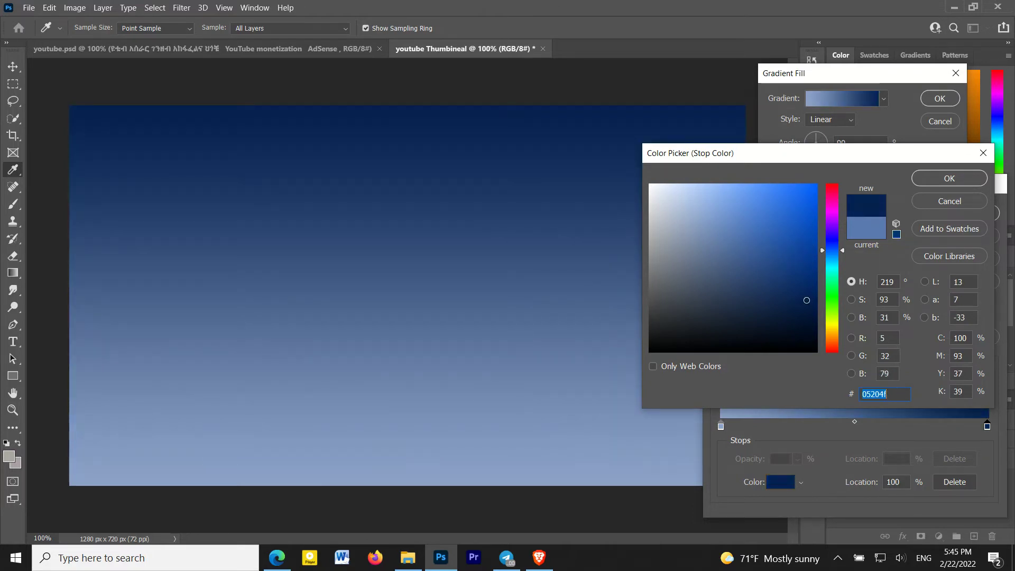
{"action": "left_click", "coordinate": [805, 310]}
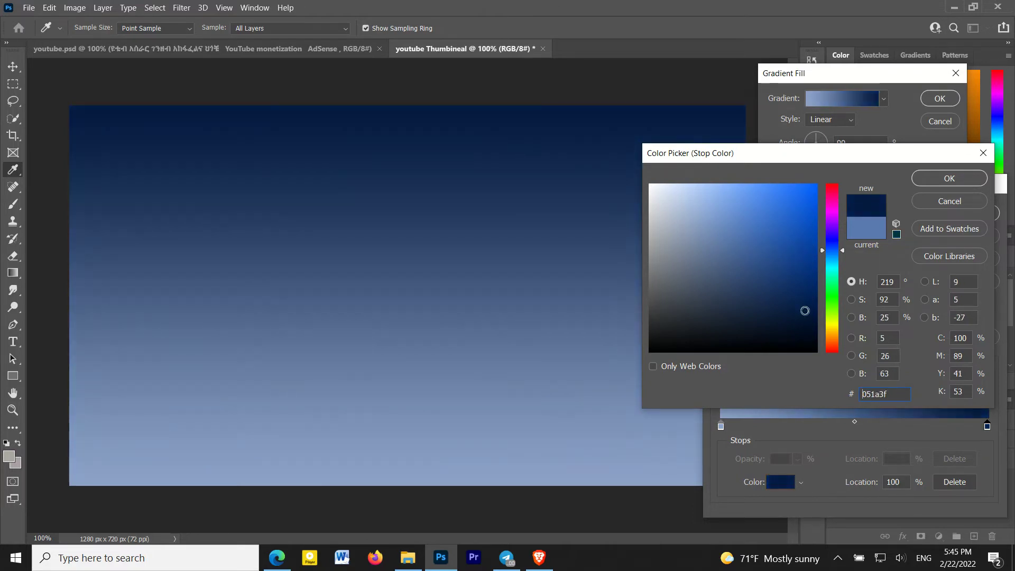
{"action": "left_click", "coordinate": [957, 177]}
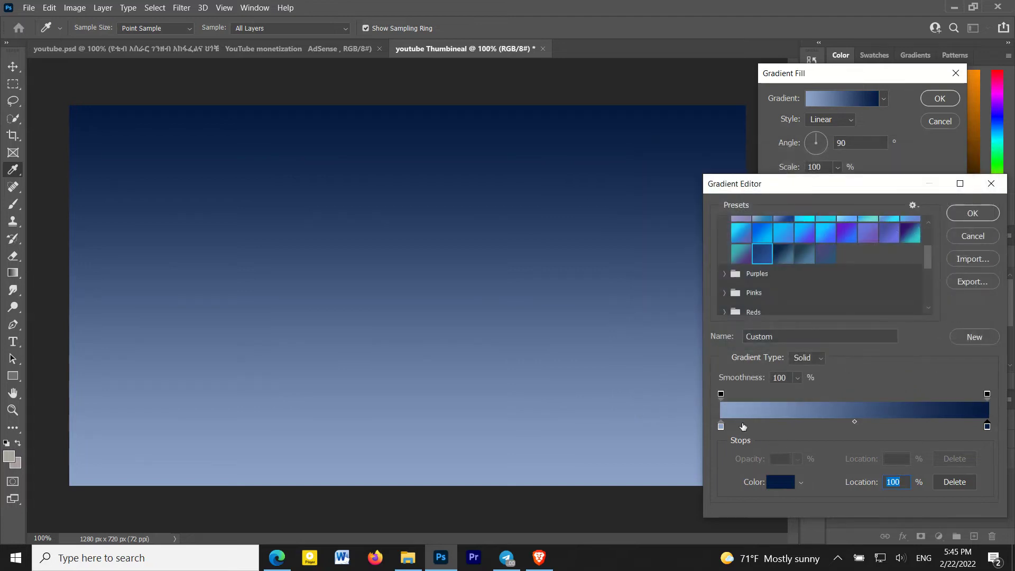
Recolour the gradient's starting stop to muted slate blue 3a4a68.
{"action": "left_click", "coordinate": [720, 427]}
{"action": "left_click", "coordinate": [772, 480]}
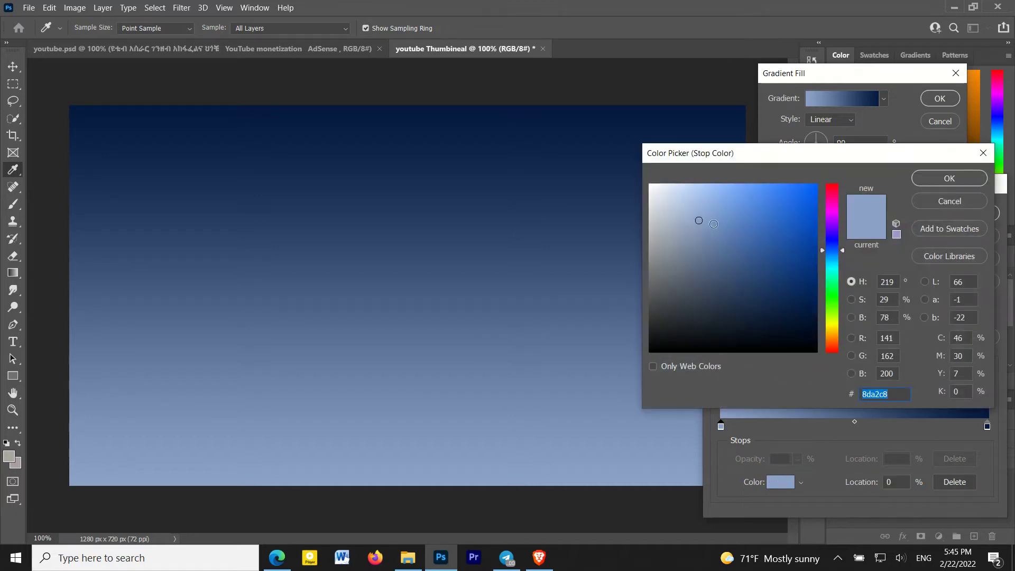
{"action": "mouse_move", "coordinate": [740, 282]}
{"action": "left_mouse_down"}
{"action": "mouse_move", "coordinate": [727, 276]}
{"action": "mouse_move", "coordinate": [684, 334]}
{"action": "mouse_move", "coordinate": [707, 319]}
{"action": "left_mouse_up"}
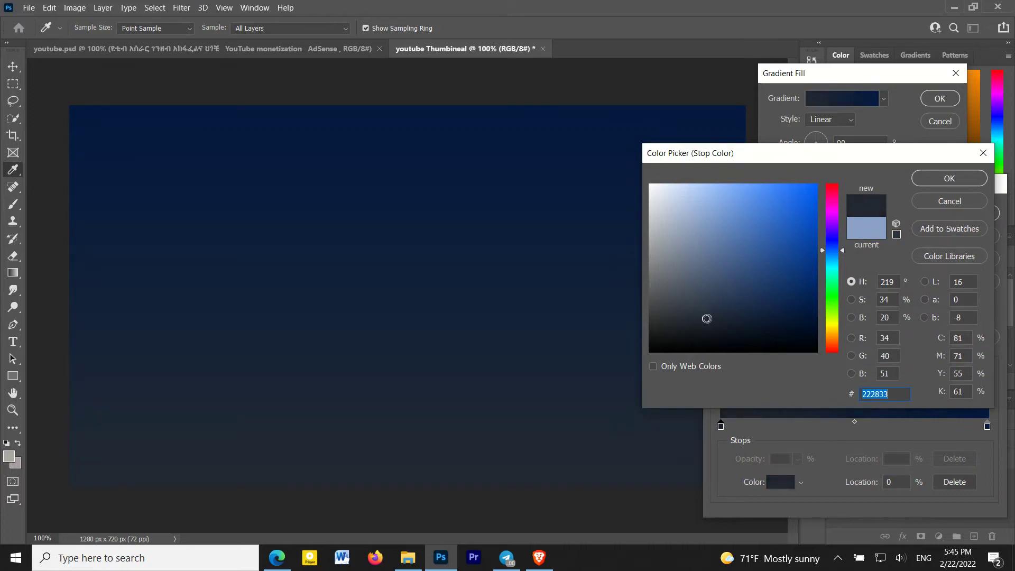
{"action": "mouse_move", "coordinate": [706, 319]}
{"action": "left_mouse_down"}
{"action": "mouse_move", "coordinate": [738, 308]}
{"action": "mouse_move", "coordinate": [724, 283]}
{"action": "left_mouse_up"}
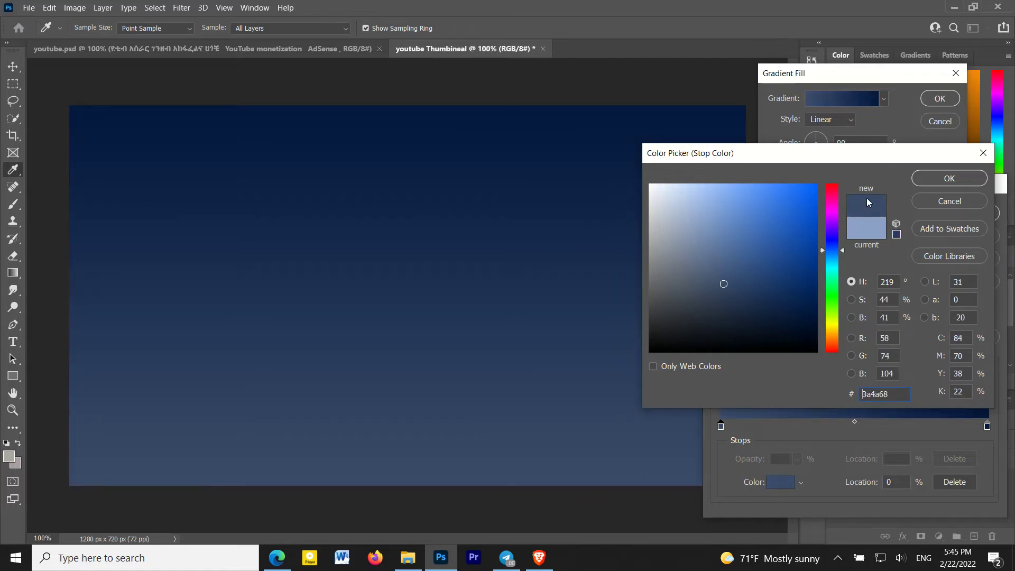
{"action": "left_click", "coordinate": [926, 180]}
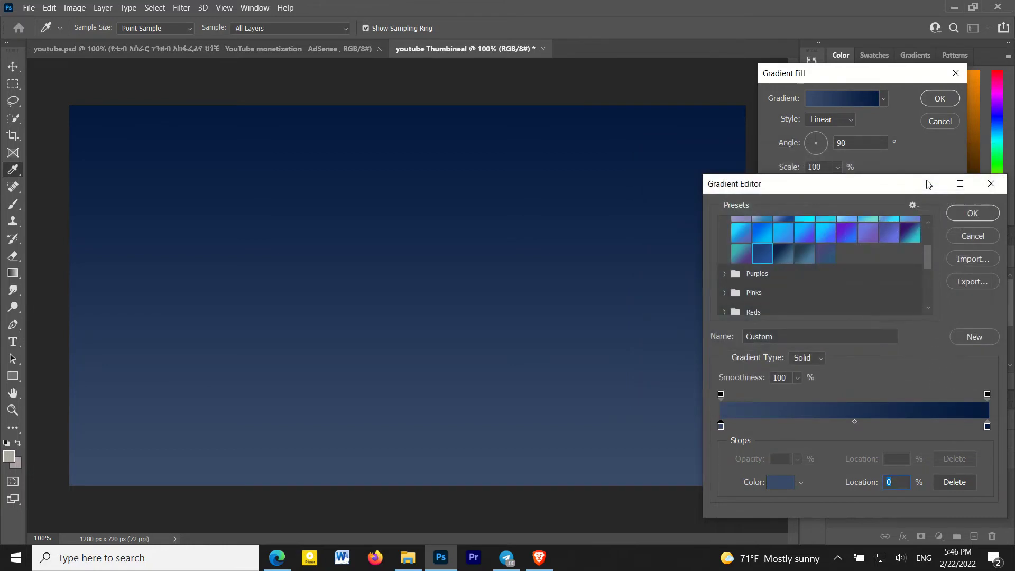
Accept the edited gradient, set its angle to about 65°, and apply Gradient Fill 1.
{"action": "left_click", "coordinate": [976, 213]}
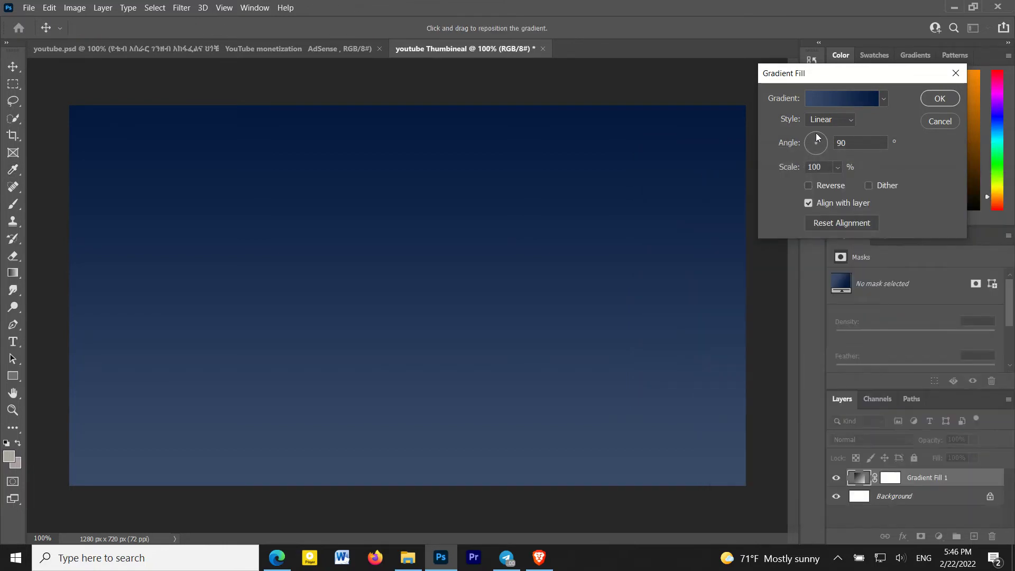
{"action": "mouse_move", "coordinate": [816, 132]}
{"action": "left_mouse_down"}
{"action": "mouse_move", "coordinate": [820, 145]}
{"action": "mouse_move", "coordinate": [807, 149]}
{"action": "mouse_move", "coordinate": [822, 139]}
{"action": "left_mouse_up"}
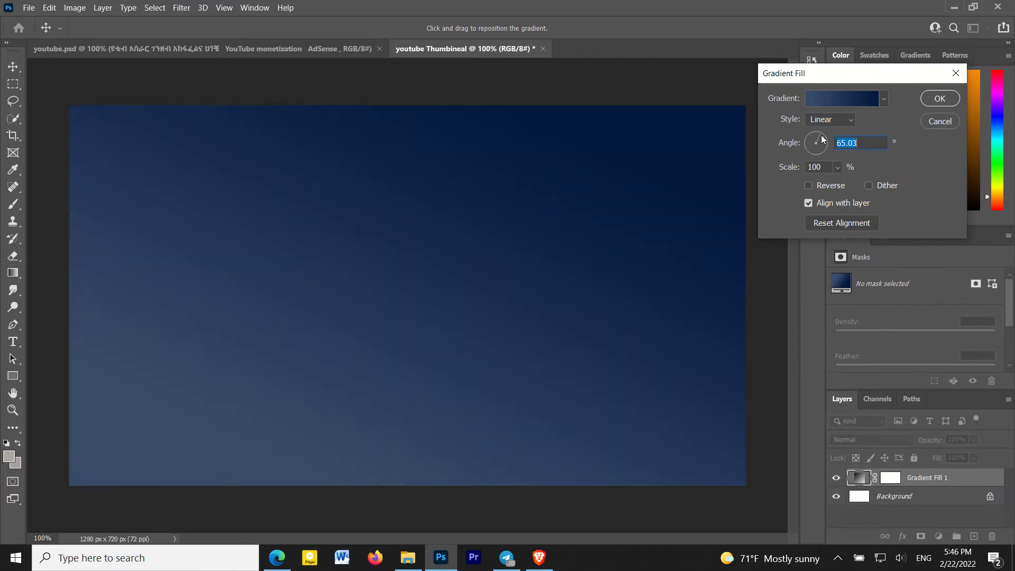
{"action": "left_click", "coordinate": [935, 102]}
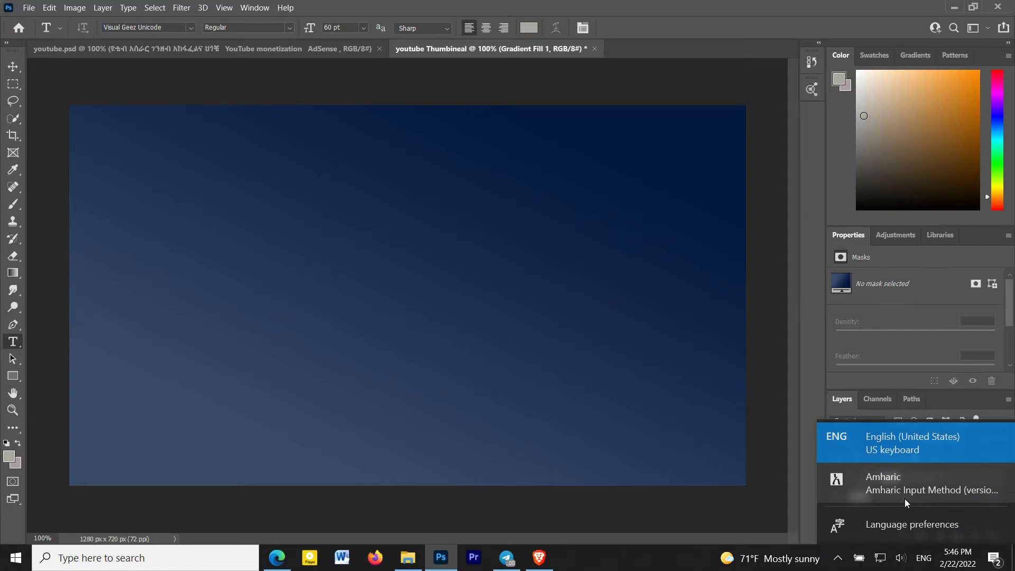
Switch the keyboard to Amharic and type the two-line Amharic title near the canvas top.
{"action": "left_click", "coordinate": [905, 489]}
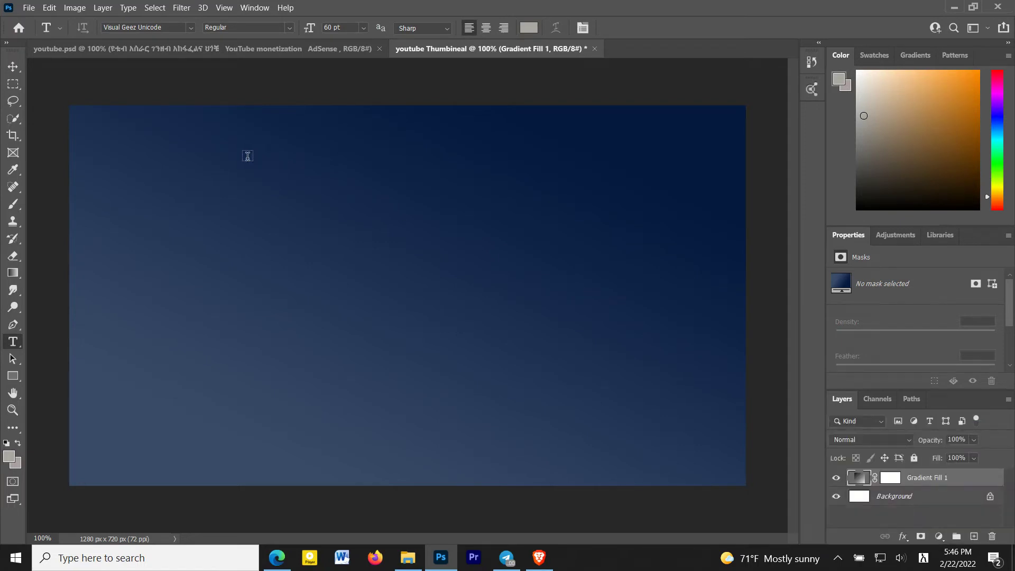
{"action": "left_click", "coordinate": [248, 156]}
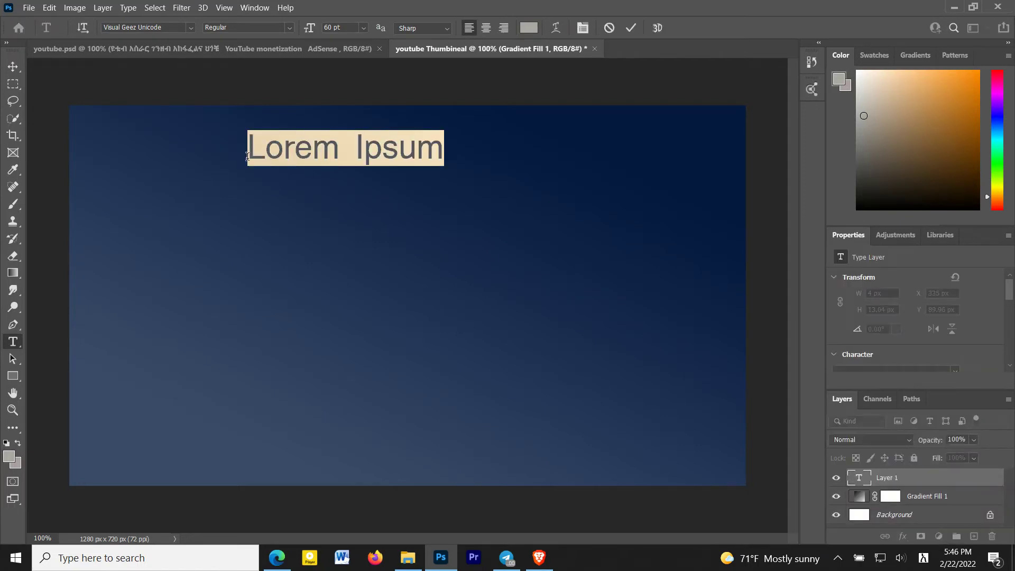
{"action": "type", "text": "የ"}
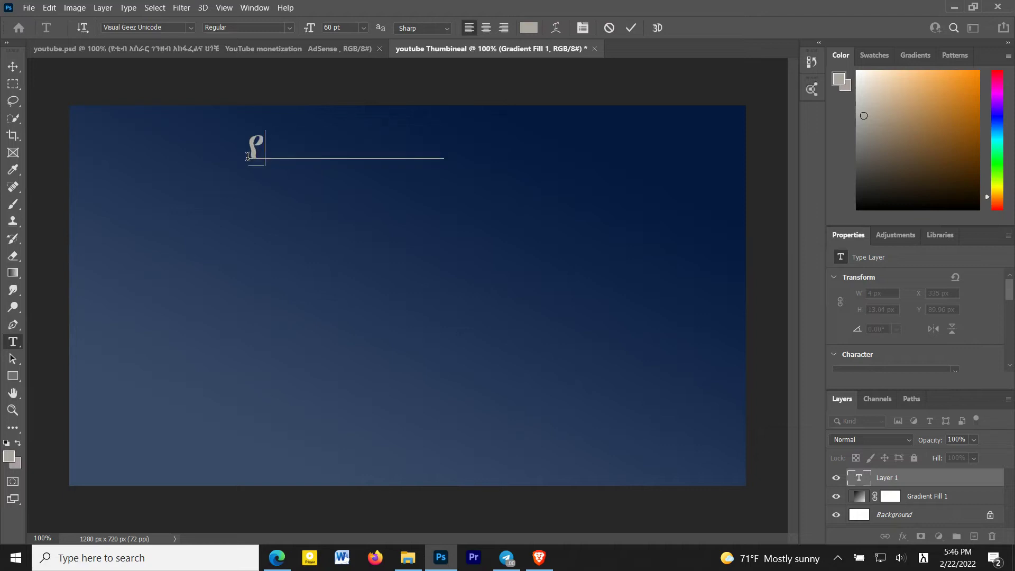
{"action": "type", "text": "ዩ"}
{"action": "type", "text": "ትብ"}
{"action": "type", "text": " ት"}
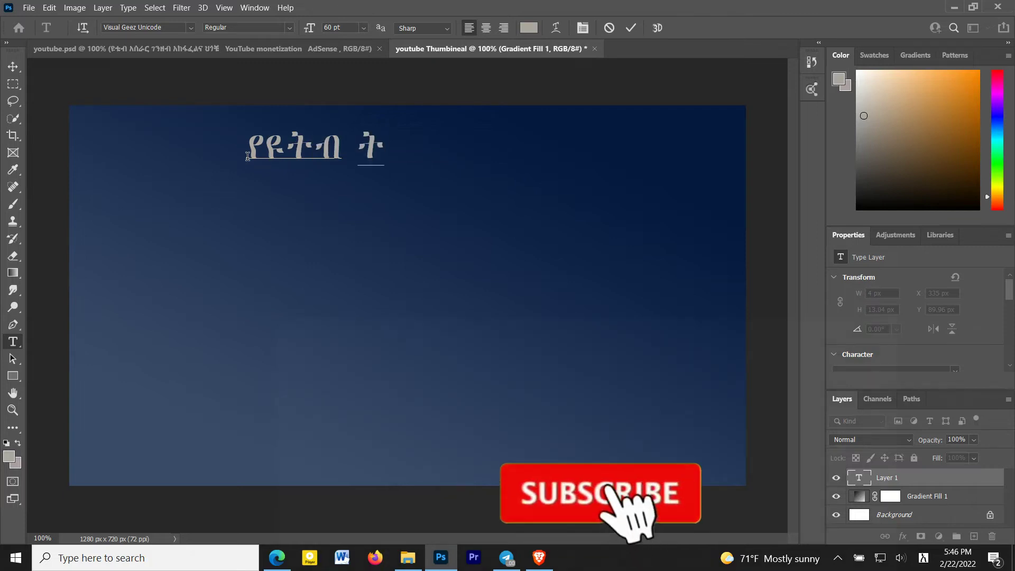
{"action": "key", "text": "BackSpace"}
{"action": "type", "text": "ተሀ"}
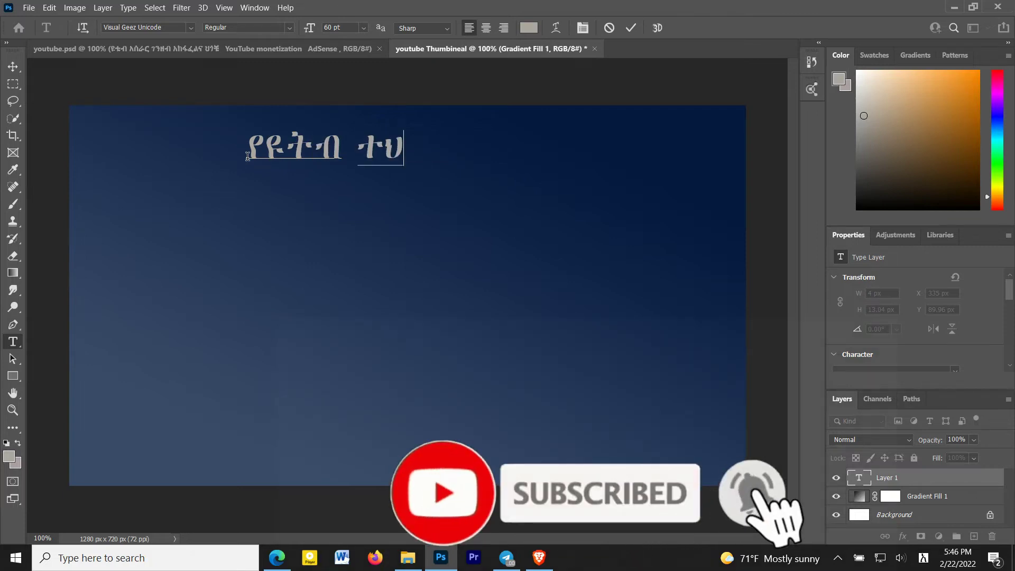
{"action": "key", "text": "BackSpace"}
{"action": "type", "text": "ም"}
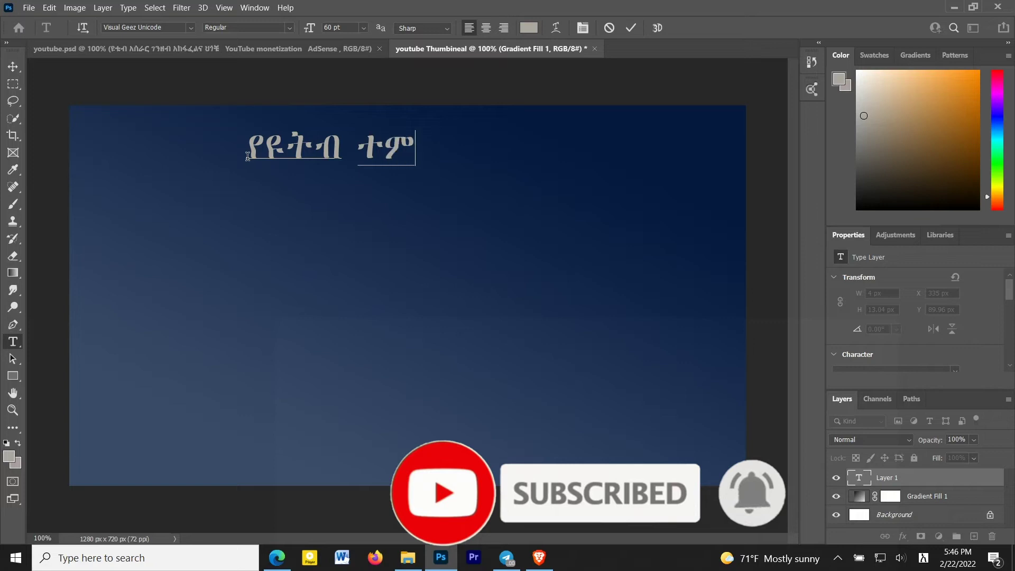
{"action": "type", "text": "ኒል "}
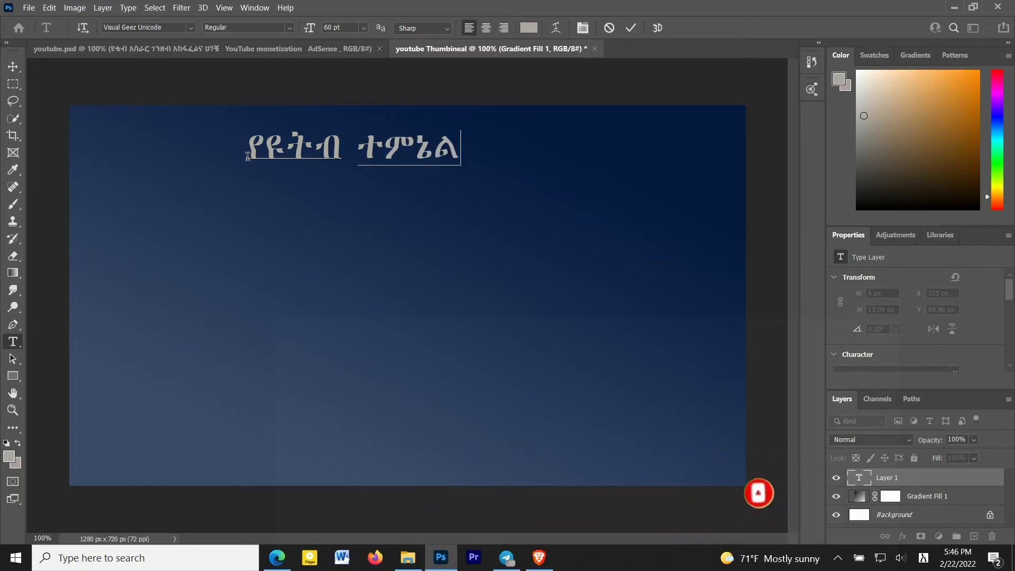
{"action": "type", "text": "አሰር"}
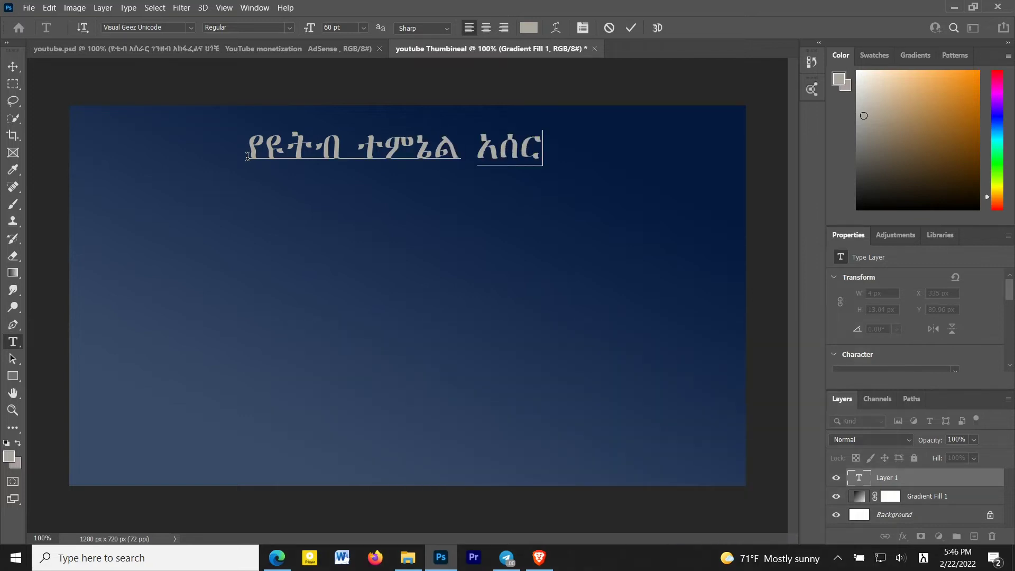
{"action": "type", "text": "ራር "}
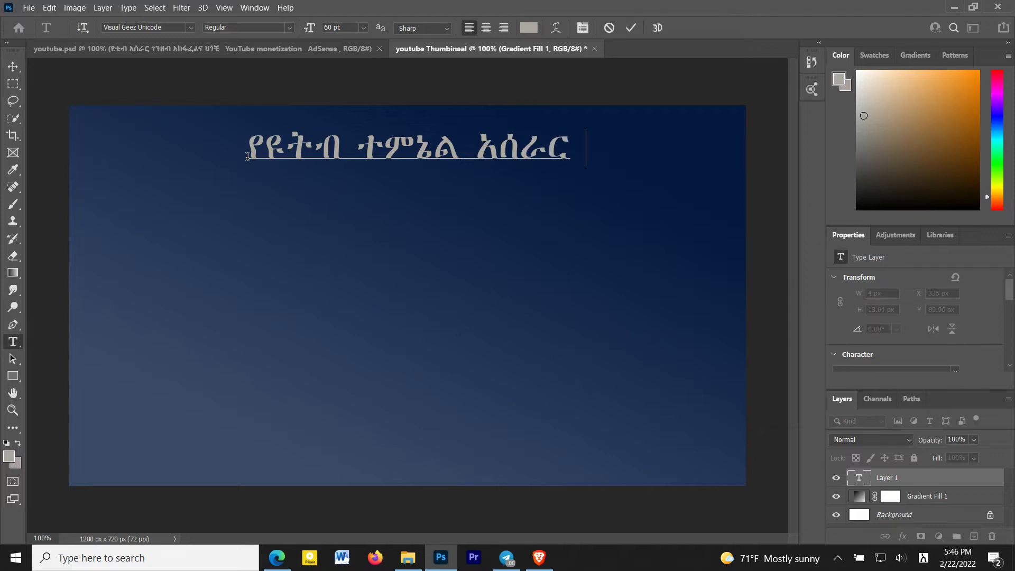
{"action": "type", "text": "በ"}
{"action": "type", "text": "ፍ"}
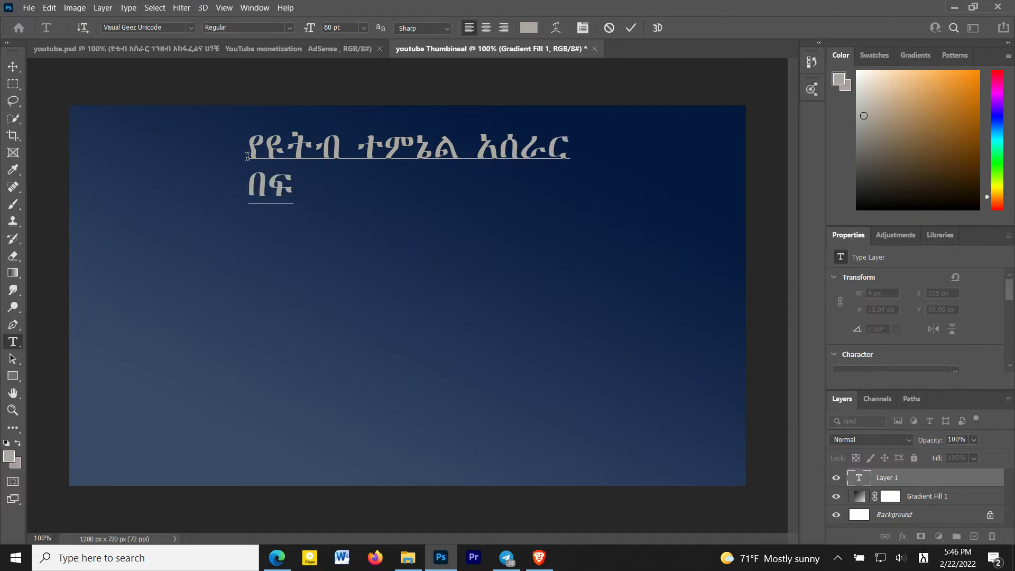
{"action": "type", "text": "o"}
{"action": "type", "text": "ቶ"}
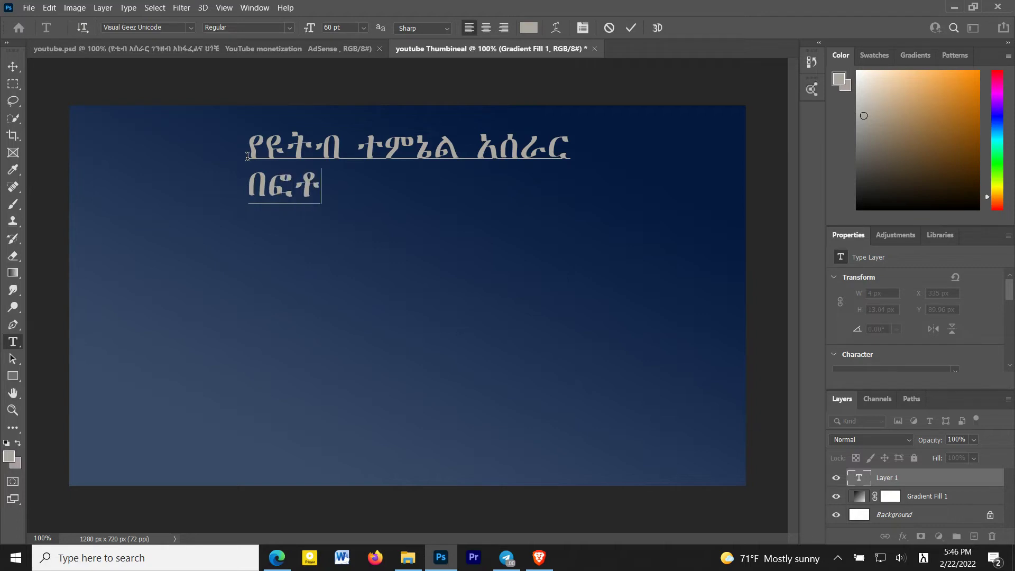
{"action": "type", "text": "ሽ"}
{"action": "type", "text": "oፕ"}
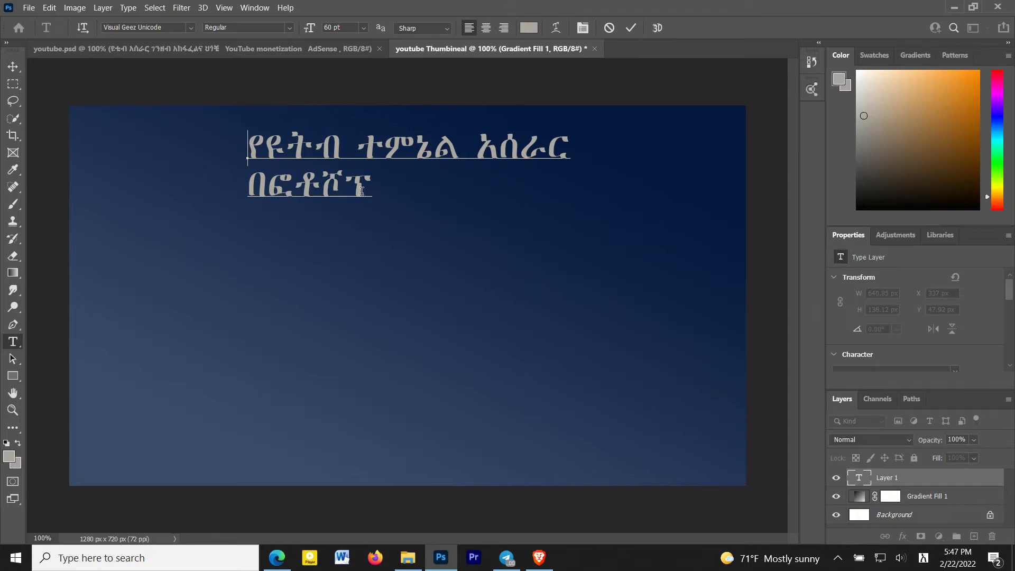
Select the whole two-line Amharic title and set it to 72 pt Power Geez Unicode2.
{"action": "left_click_drag", "start_coordinate": [361, 192], "coordinate": [226, 157]}
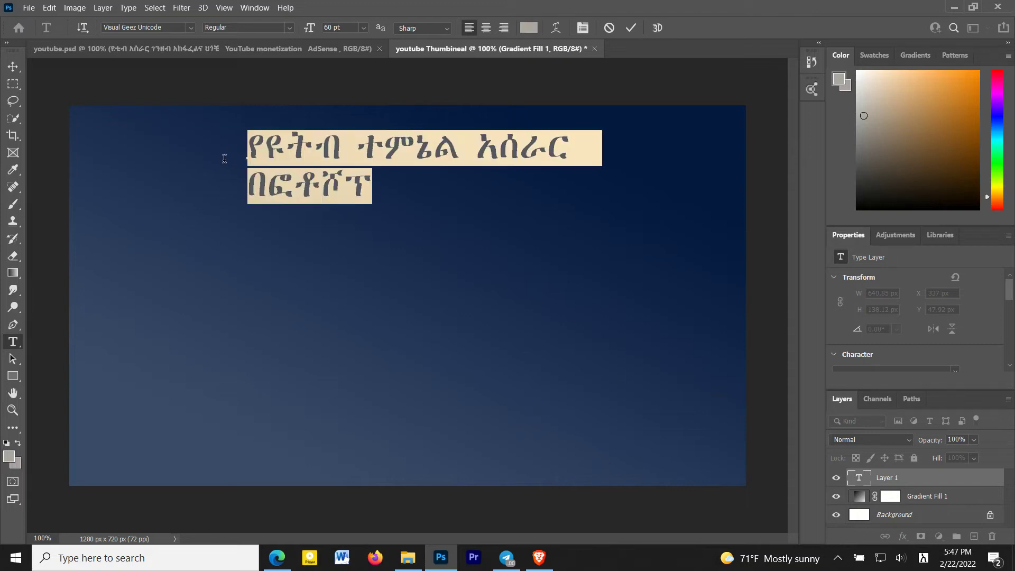
{"action": "left_click", "coordinate": [363, 29]}
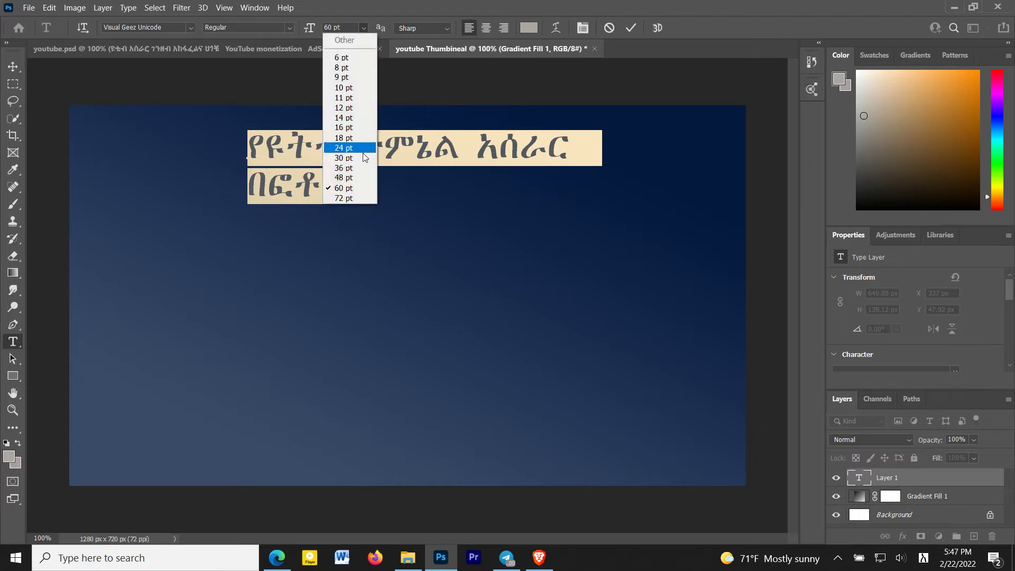
{"action": "left_click", "coordinate": [358, 198]}
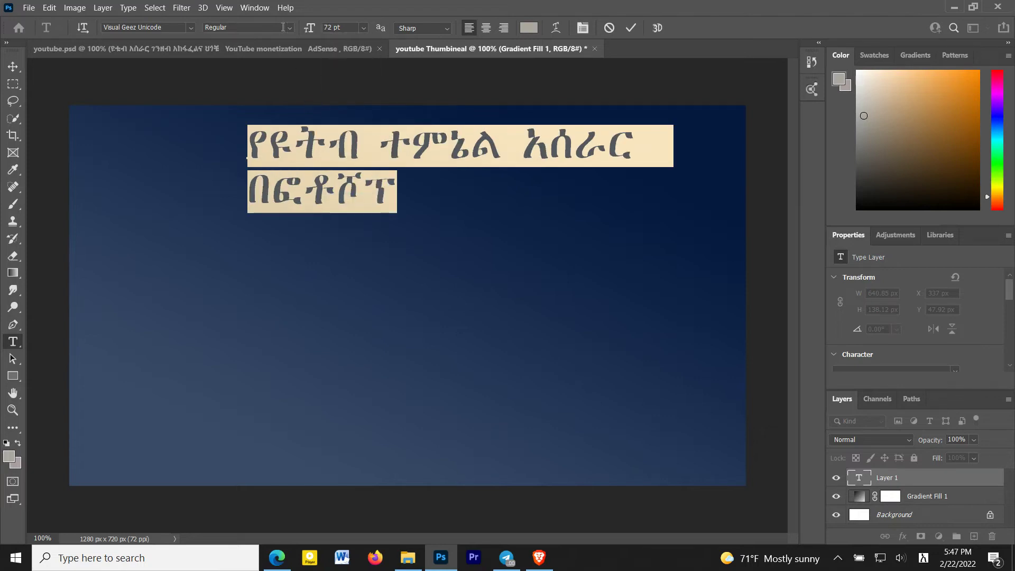
{"action": "left_click", "coordinate": [192, 28]}
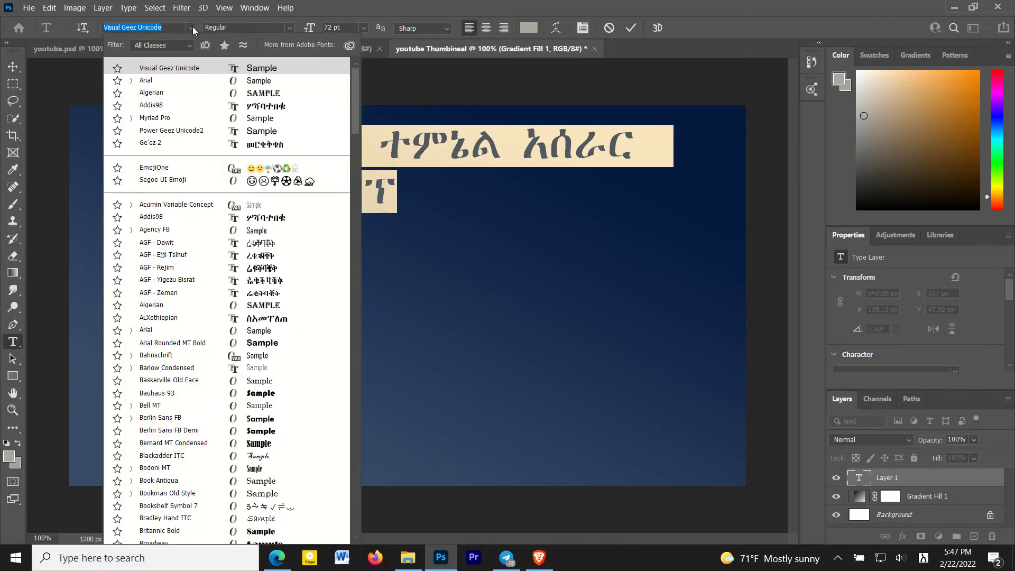
{"action": "left_click", "coordinate": [220, 137]}
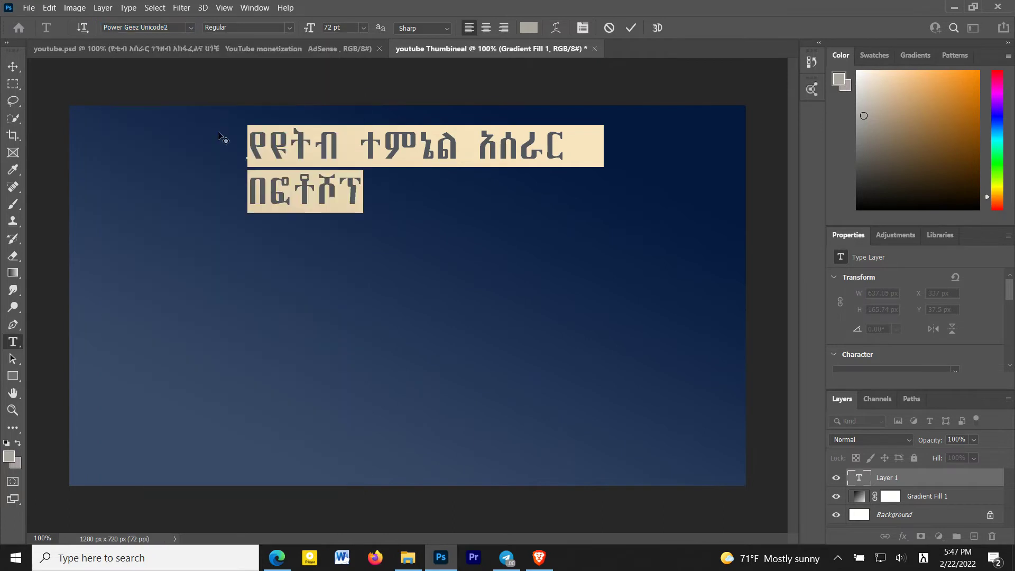
{"action": "left_click_drag", "start_coordinate": [249, 145], "coordinate": [369, 182]}
Colour the selected title text white (ffffff), then deselect it.
{"action": "left_click", "coordinate": [528, 28]}
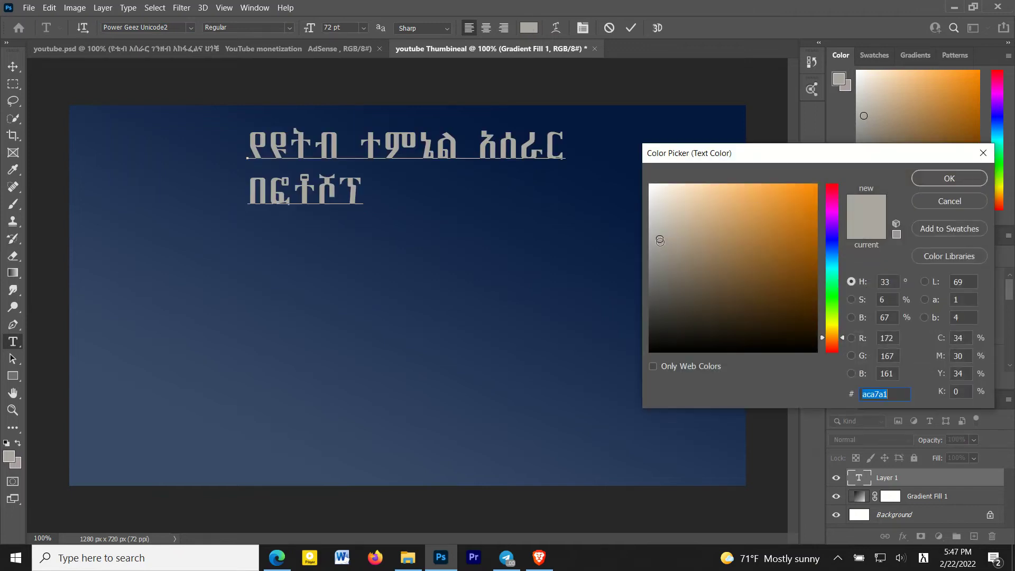
{"action": "left_click_drag", "start_coordinate": [661, 241], "coordinate": [647, 183]}
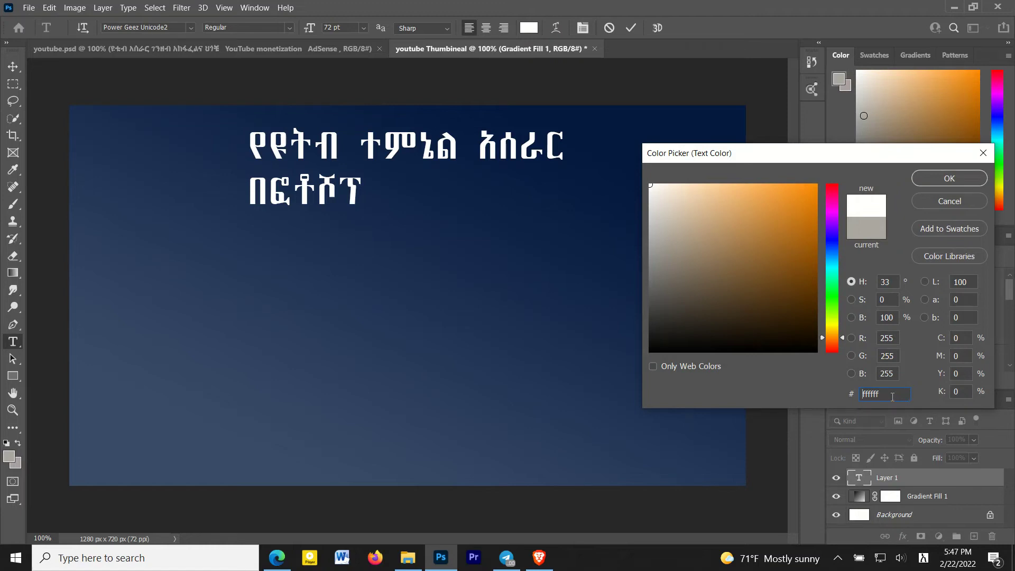
{"action": "left_click", "coordinate": [931, 174]}
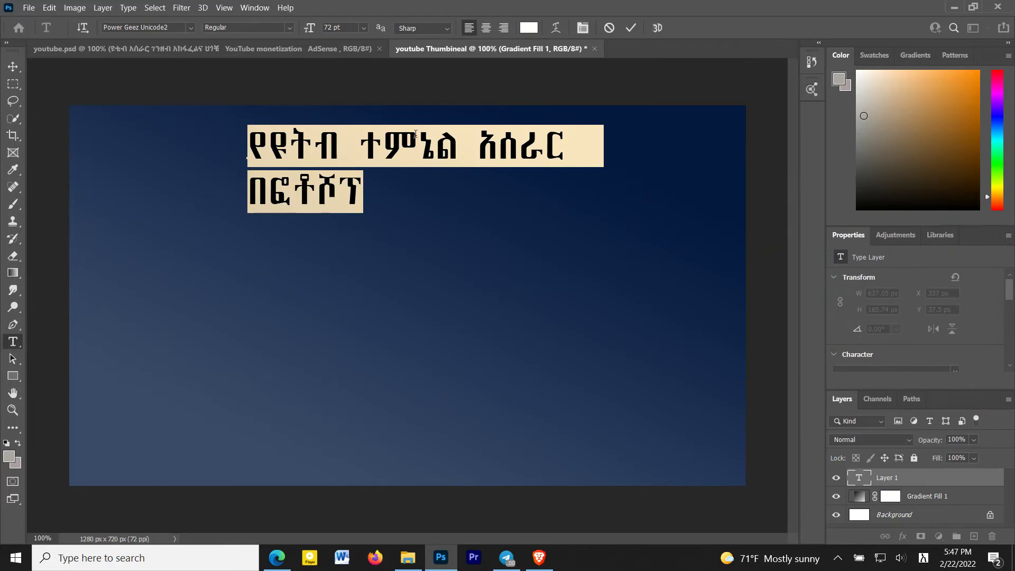
{"action": "left_click", "coordinate": [416, 134]}
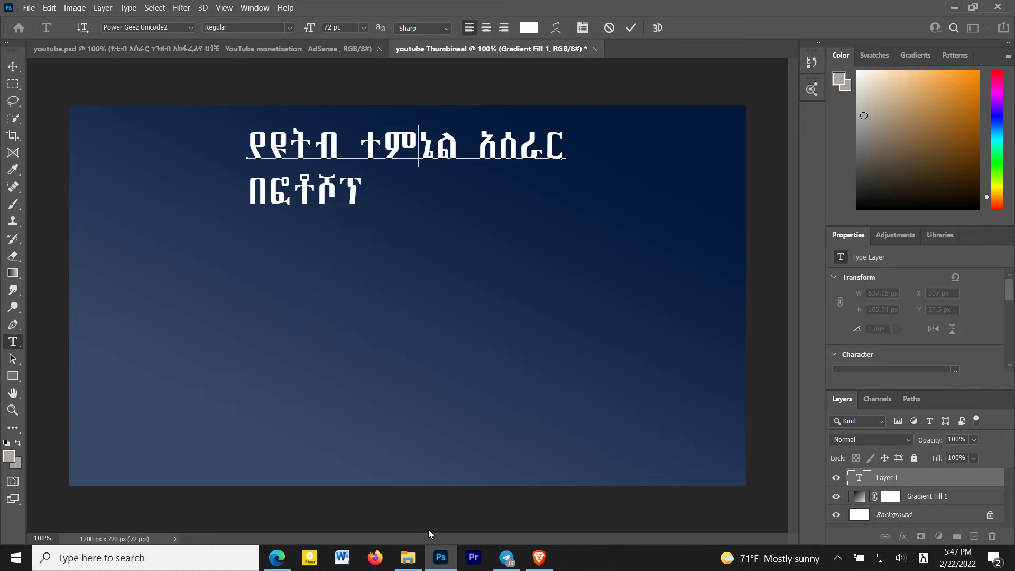
Pick the thinking-woman PNG in File Explorer and commit the pending title text edit.
{"action": "key", "text": "super+e"}
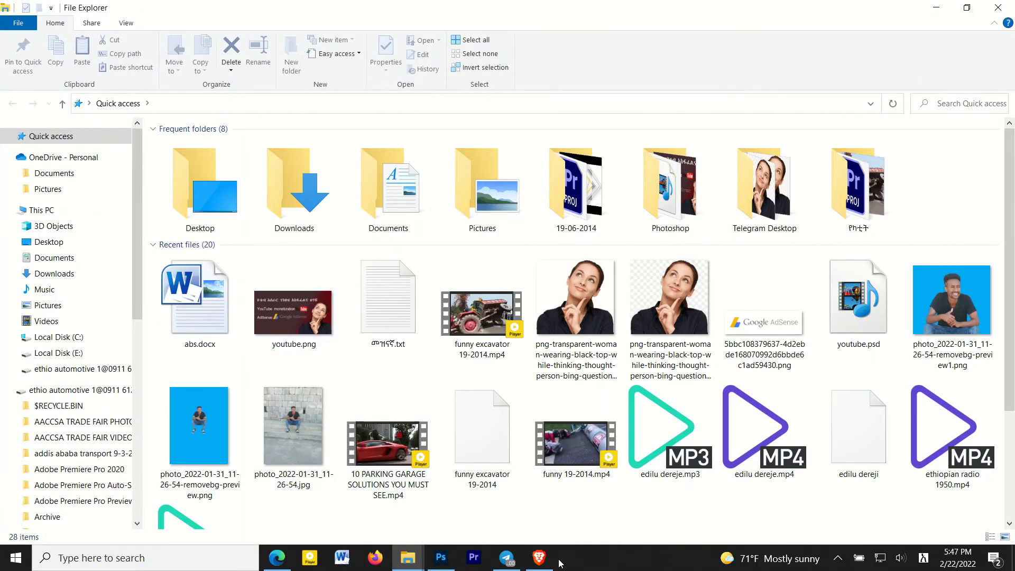
{"action": "left_click", "coordinate": [562, 330]}
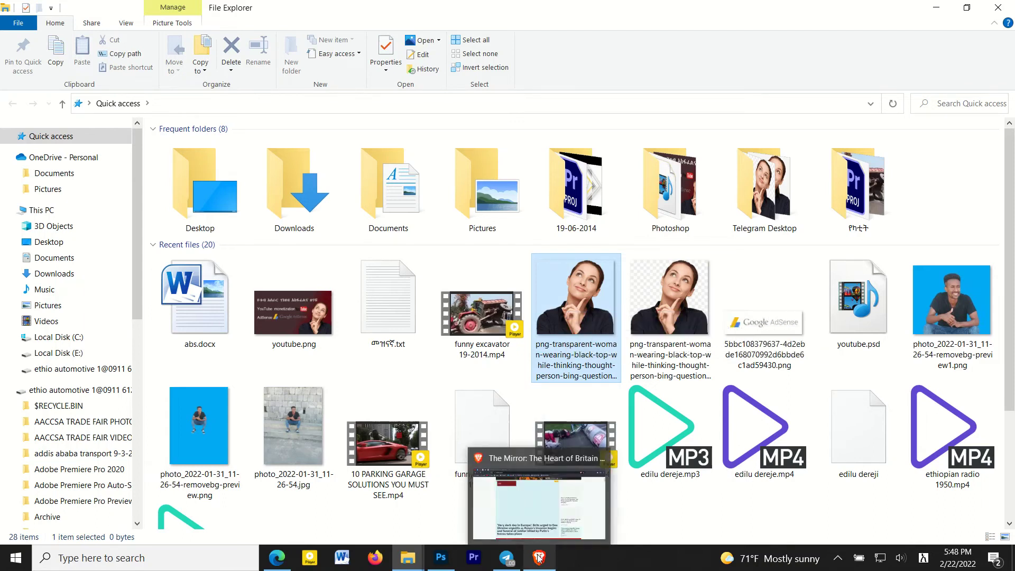
{"action": "mouse_move", "coordinate": [538, 557]}
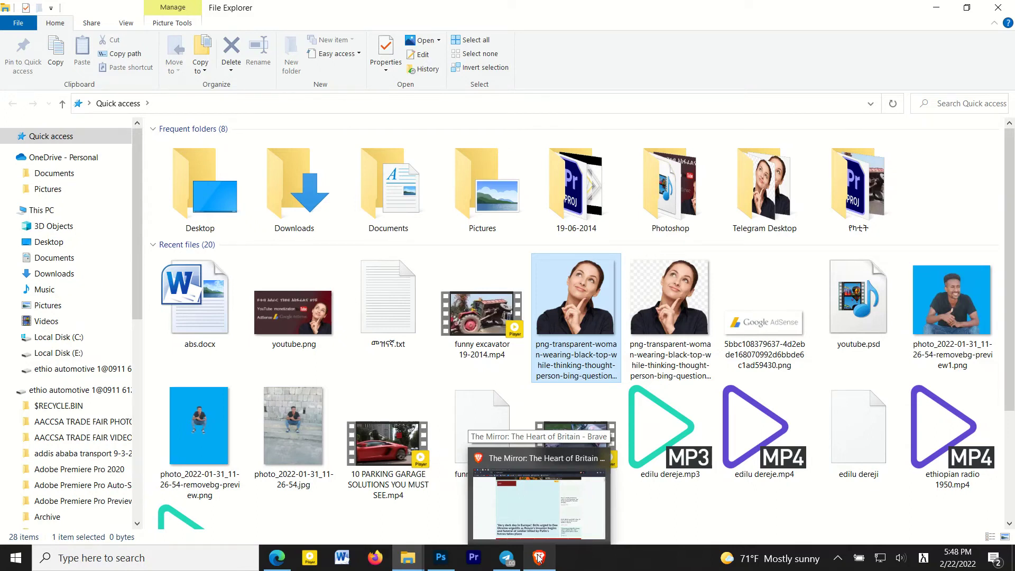
{"action": "mouse_move", "coordinate": [665, 317]}
{"action": "left_mouse_down"}
{"action": "mouse_move", "coordinate": [462, 550]}
{"action": "mouse_move", "coordinate": [464, 302]}
{"action": "mouse_move", "coordinate": [444, 311]}
{"action": "left_mouse_up"}
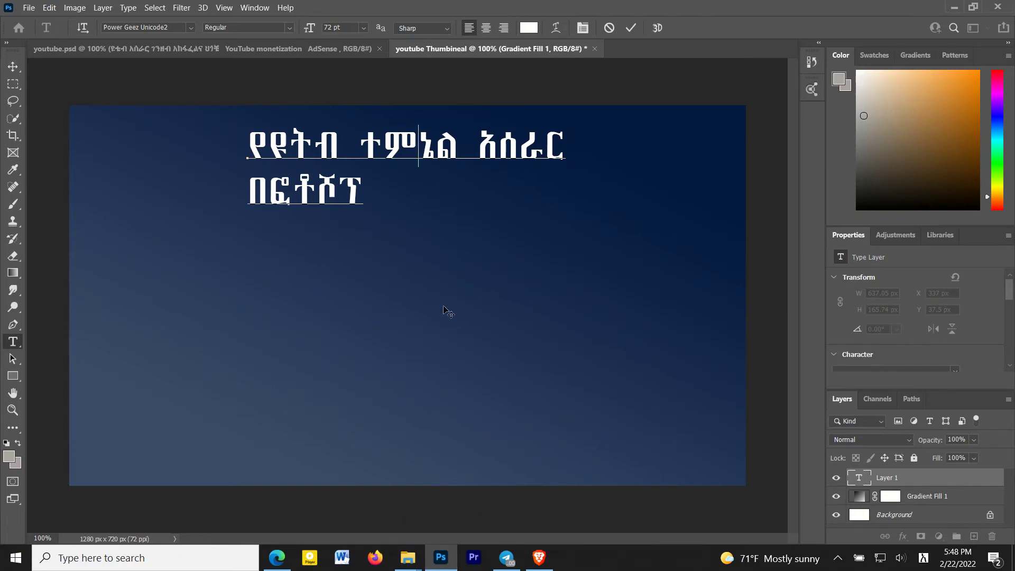
{"action": "left_click_drag", "start_coordinate": [444, 310], "coordinate": [40, 365]}
{"action": "left_click", "coordinate": [12, 359]}
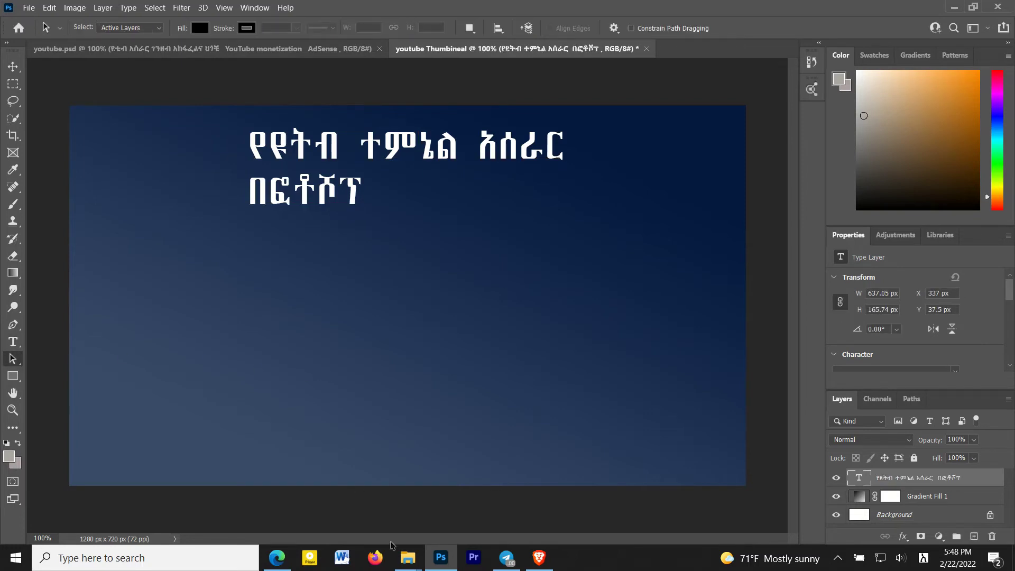
{"action": "mouse_move", "coordinate": [407, 557]}
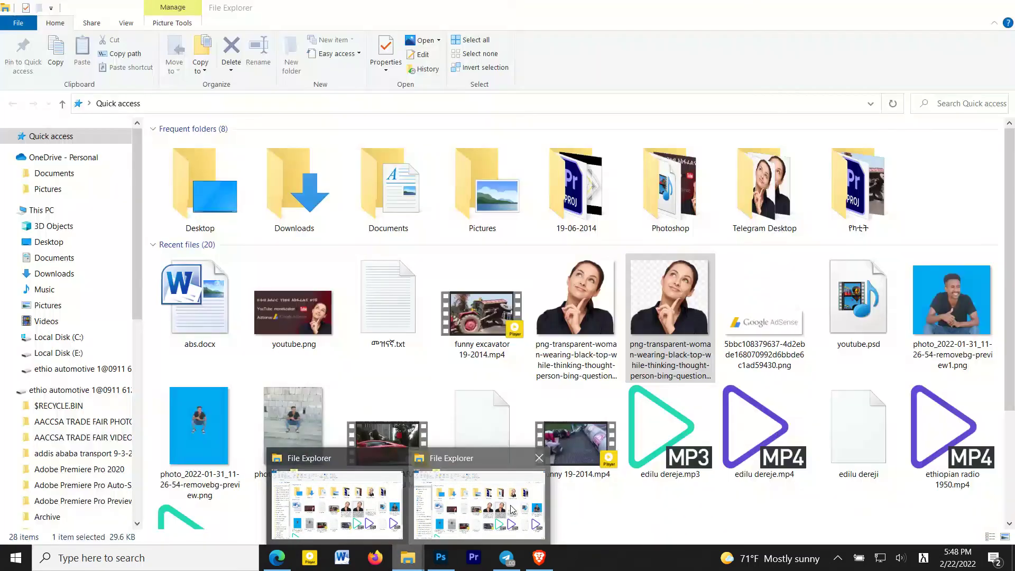
Drop the woman PNG onto the thumbnail, move it lower right, then discard the placement.
{"action": "left_click", "coordinate": [512, 509]}
{"action": "mouse_move", "coordinate": [686, 300]}
{"action": "left_mouse_down"}
{"action": "mouse_move", "coordinate": [444, 565]}
{"action": "mouse_move", "coordinate": [423, 296]}
{"action": "left_mouse_up"}
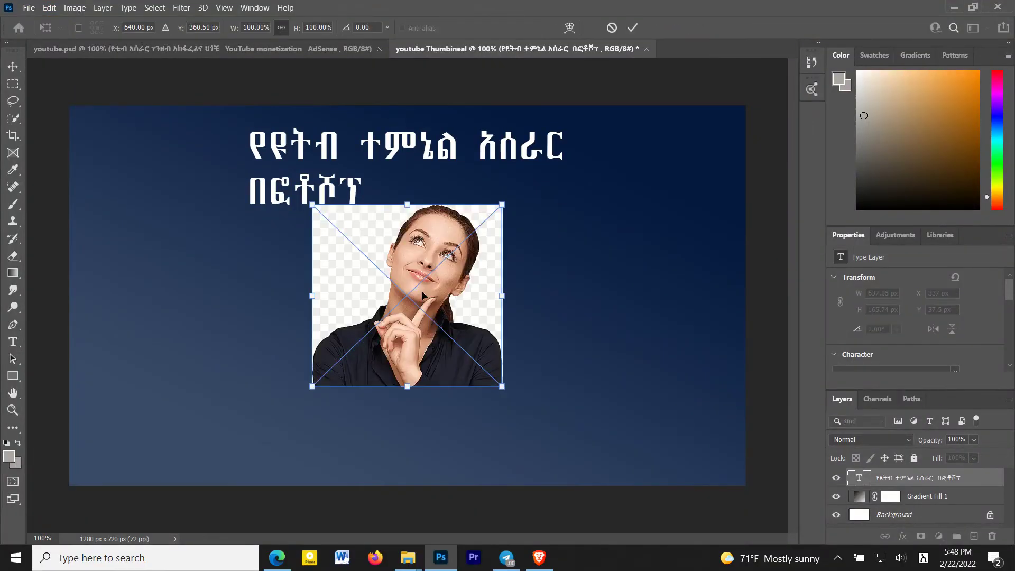
{"action": "left_click_drag", "start_coordinate": [401, 222], "coordinate": [617, 271]}
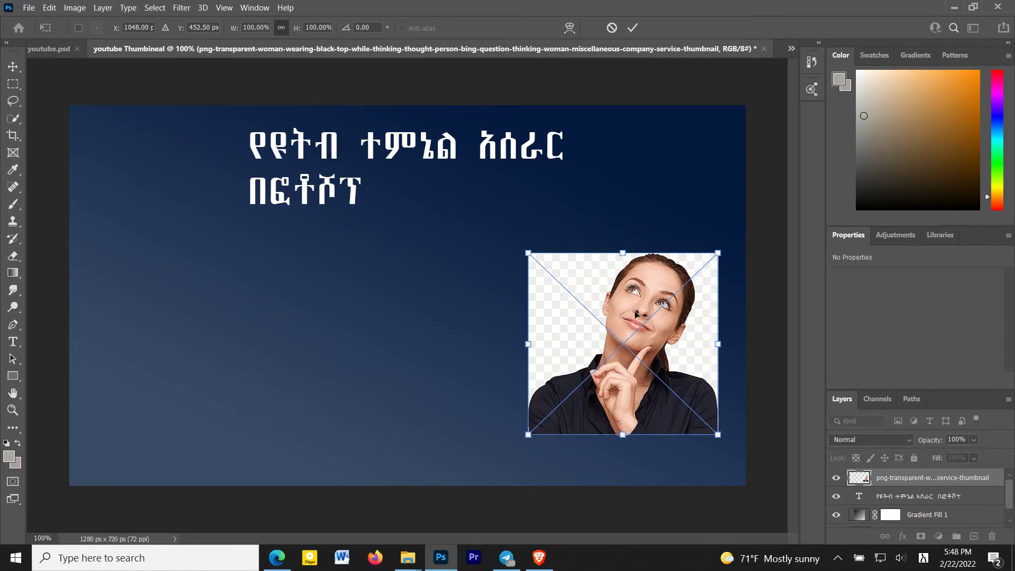
{"action": "key", "text": "Escape"}
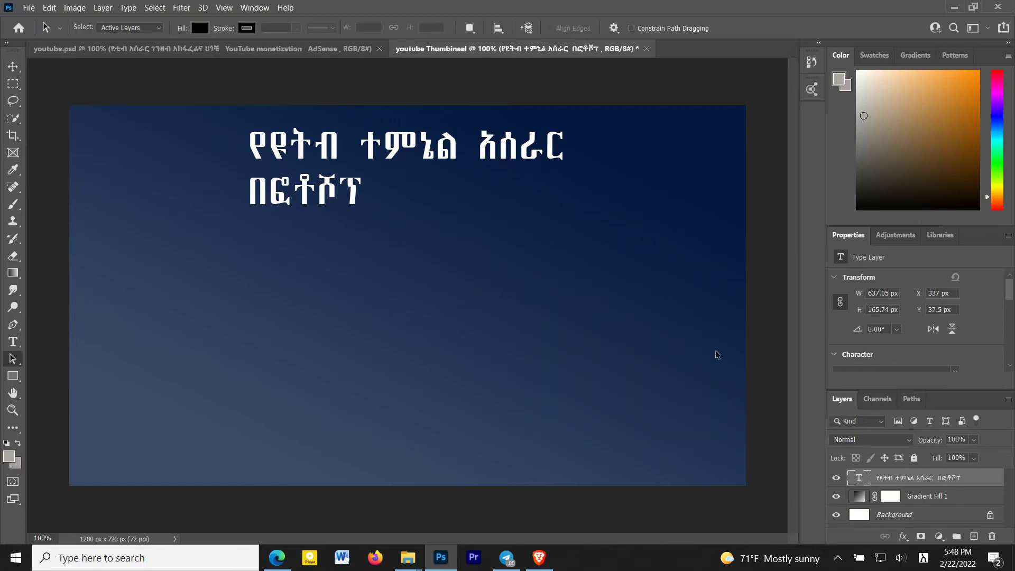
In a new Brave tab, clear the mistyped Amharic and switch keyboard input to English.
{"action": "left_click", "coordinate": [540, 557]}
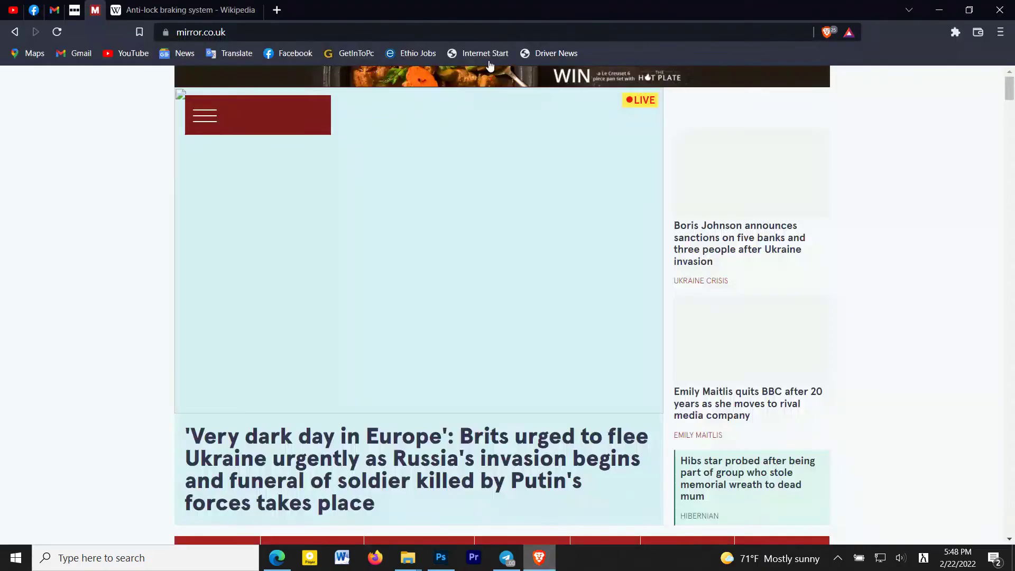
{"action": "left_click", "coordinate": [276, 10]}
{"action": "type", "text": "ብግ"}
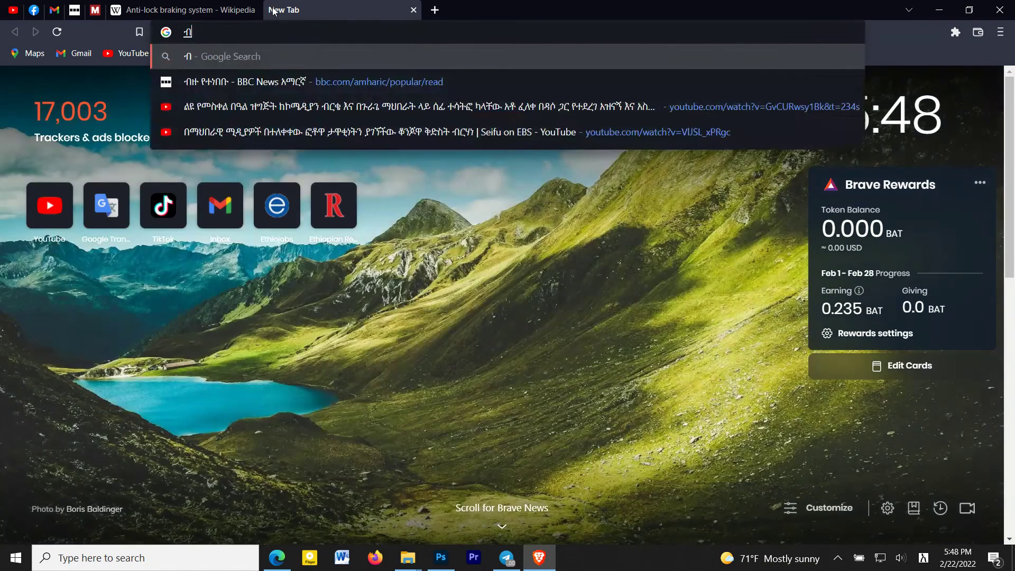
{"action": "key", "text": "BackSpace"}
{"action": "key", "text": "BackSpace"}
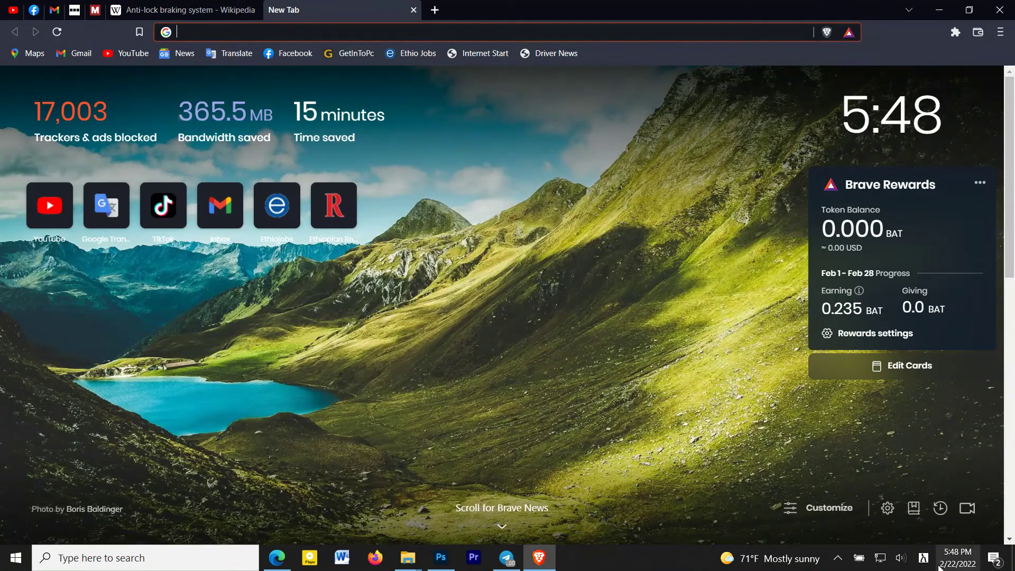
{"action": "left_click", "coordinate": [923, 558]}
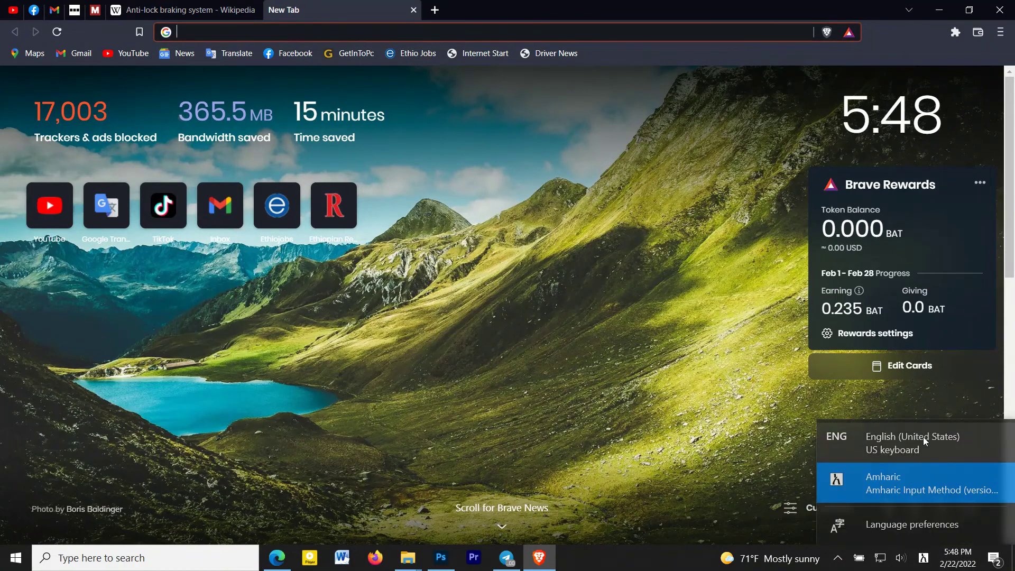
{"action": "left_click", "coordinate": [924, 439]}
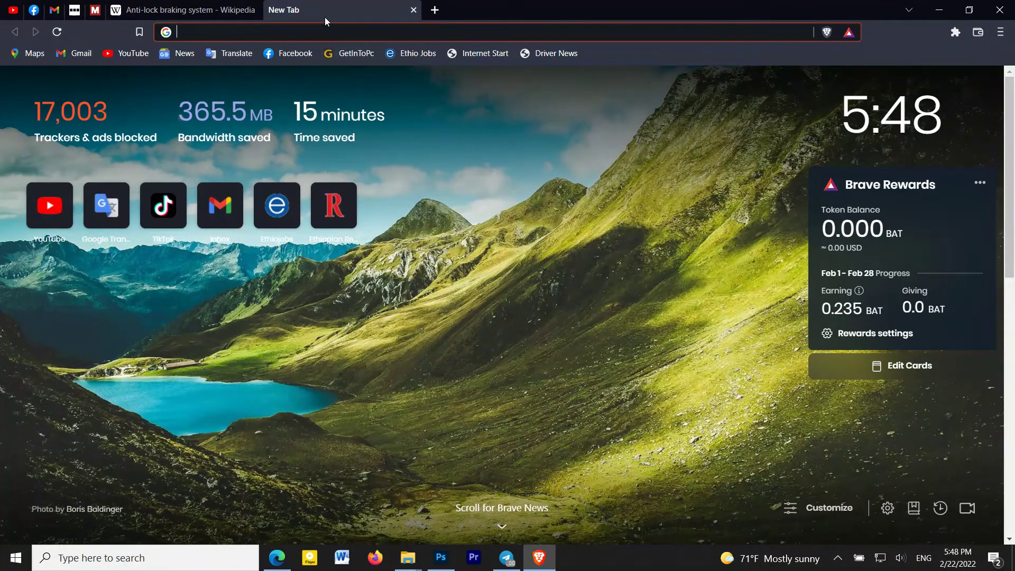
Search 'bg', open remove.bg and start an image upload.
{"action": "type", "text": "bg"}
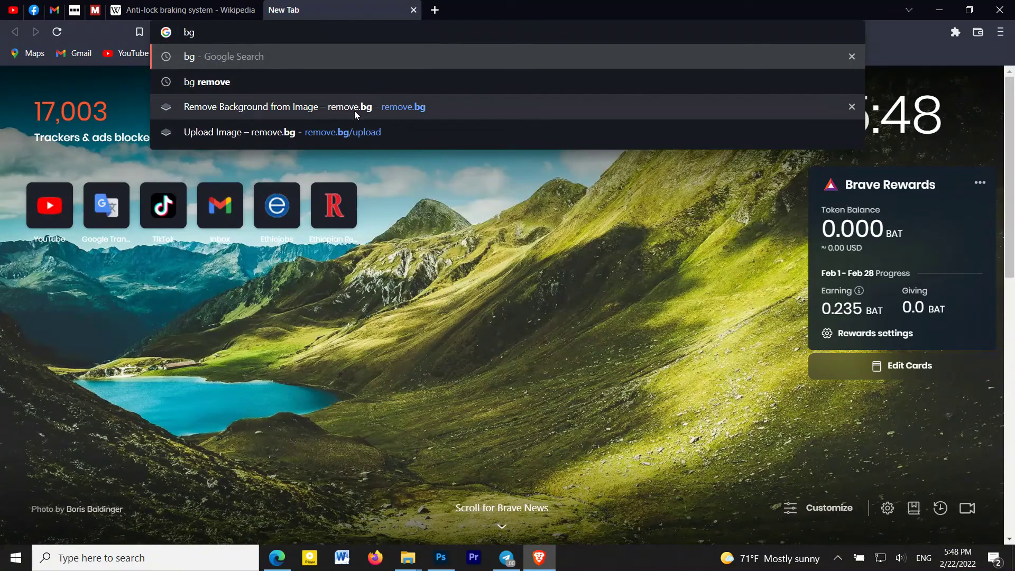
{"action": "left_click", "coordinate": [354, 110]}
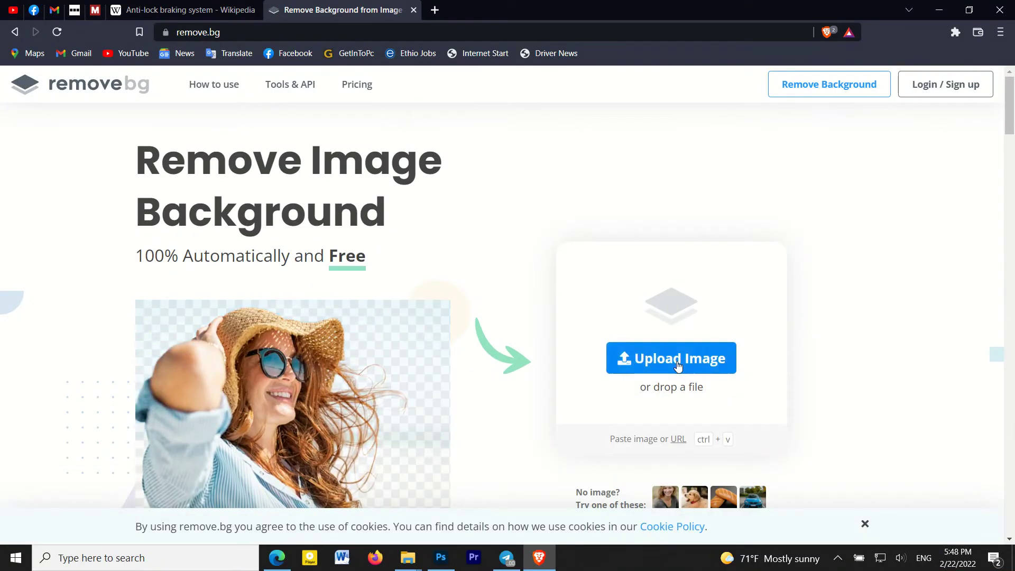
{"action": "left_click", "coordinate": [677, 364]}
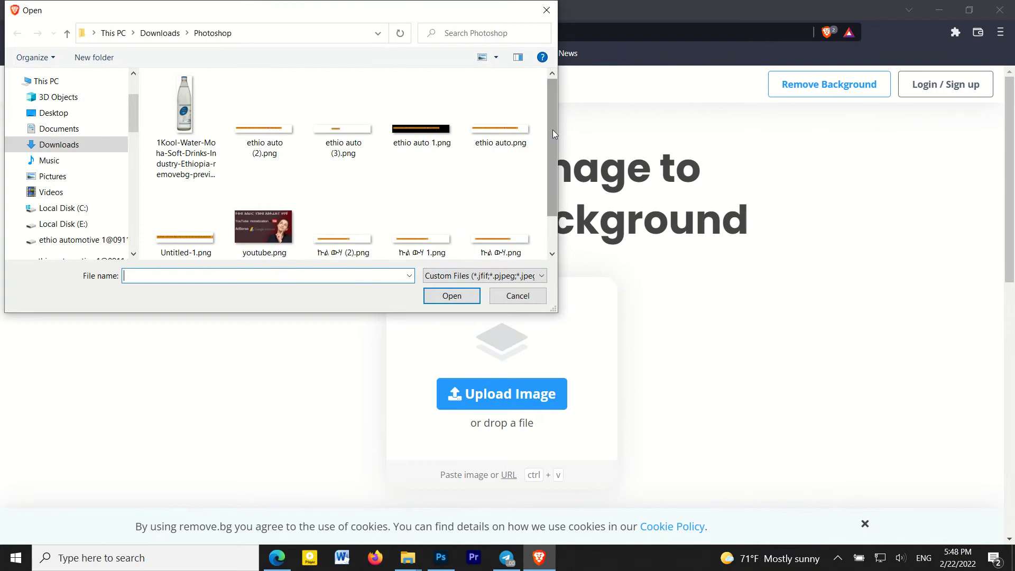
Upload the thinking-woman PNG from Downloads > Telegram Desktop to remove.bg.
{"action": "left_click_drag", "start_coordinate": [553, 133], "coordinate": [549, 143]}
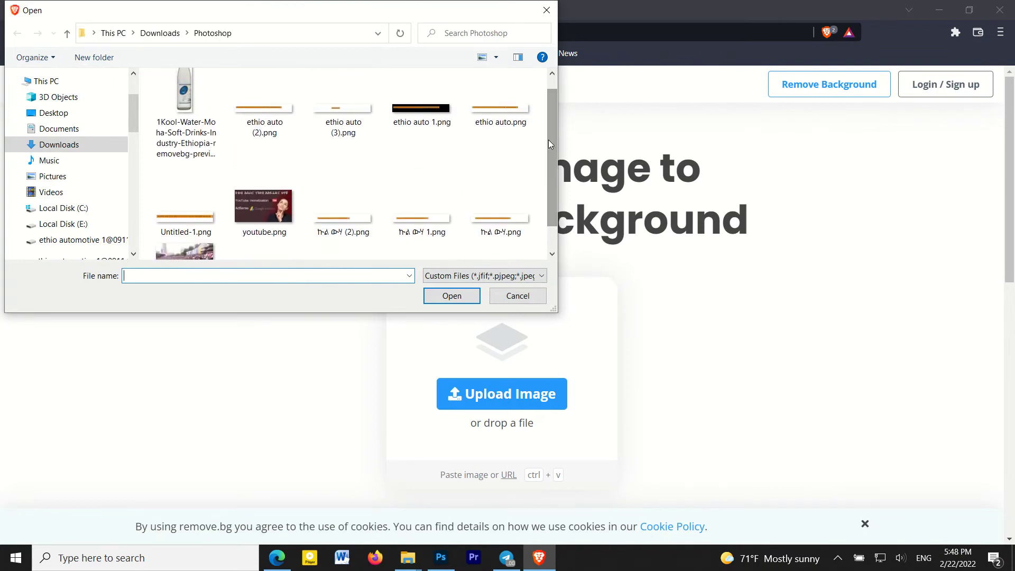
{"action": "mouse_move", "coordinate": [52, 176]}
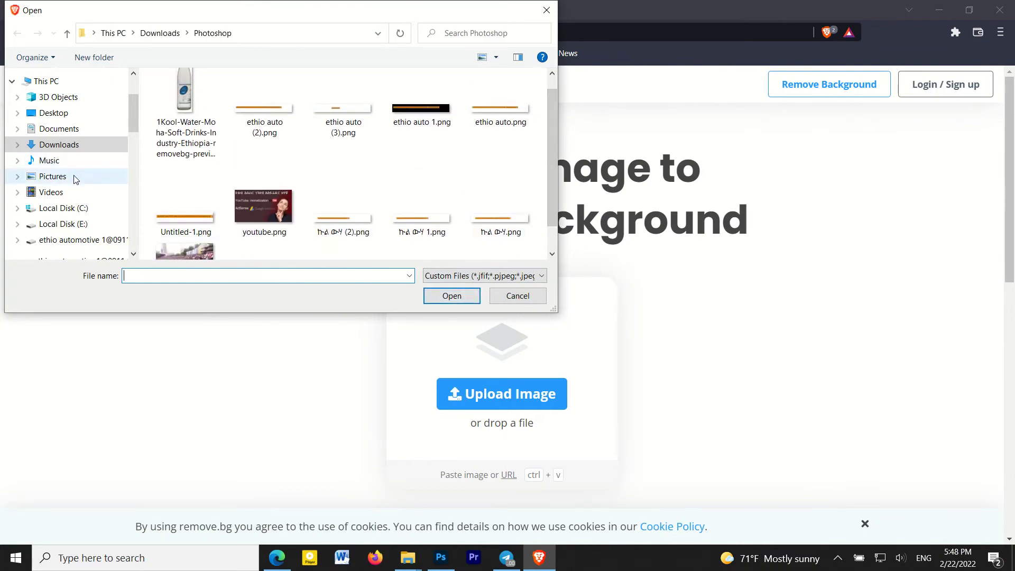
{"action": "left_click", "coordinate": [80, 144]}
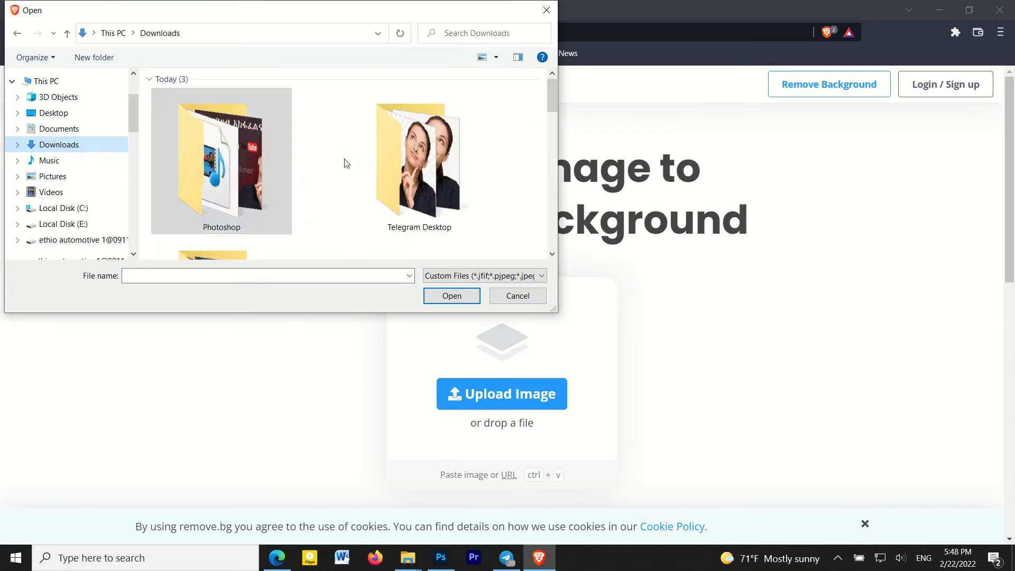
{"action": "double_click", "coordinate": [454, 194]}
{"action": "left_click", "coordinate": [219, 244]}
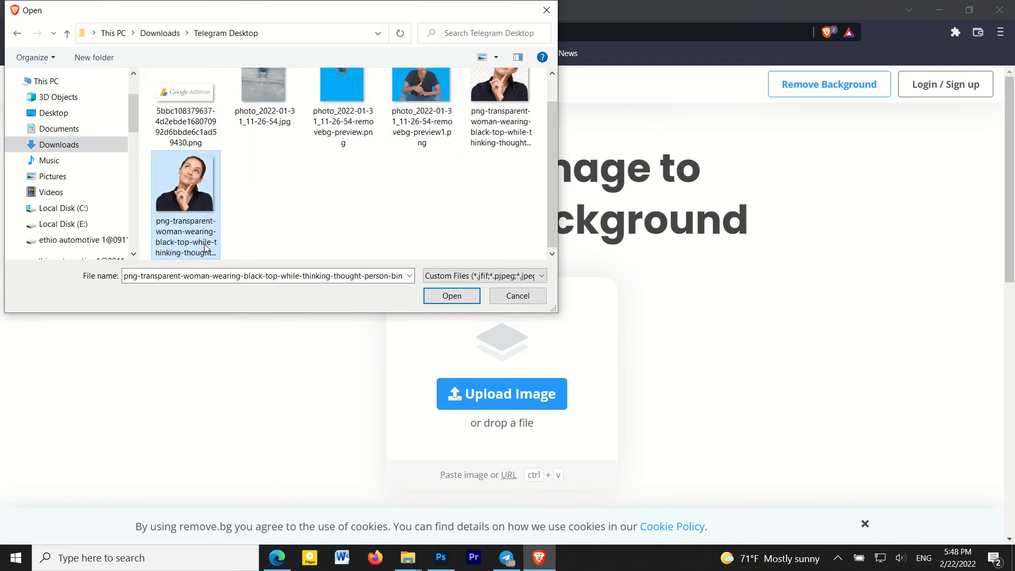
{"action": "double_click", "coordinate": [493, 107]}
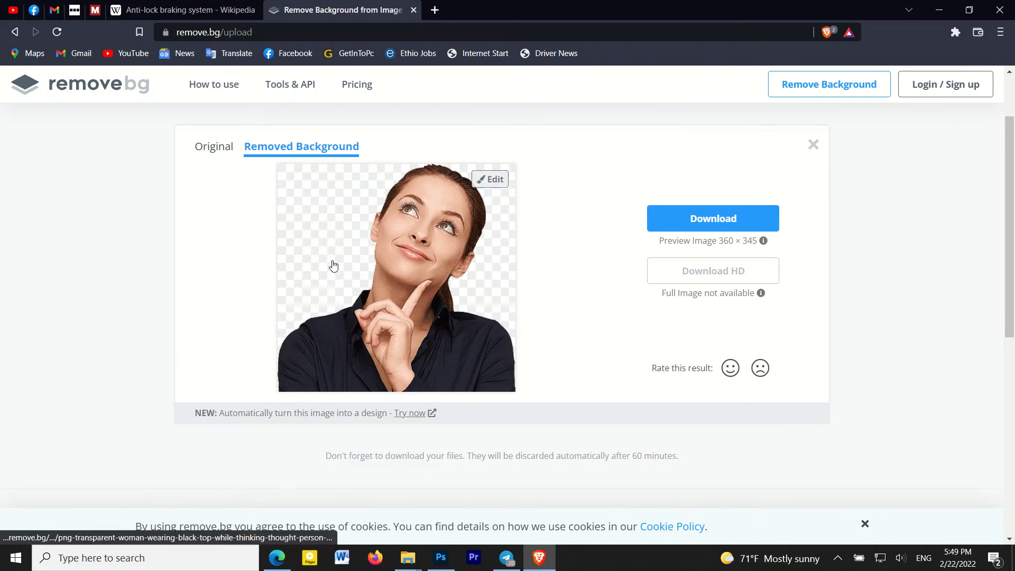
Preview white, purple, pink and red backgrounds behind the cut-out, then keep it transparent.
{"action": "left_click", "coordinate": [491, 183]}
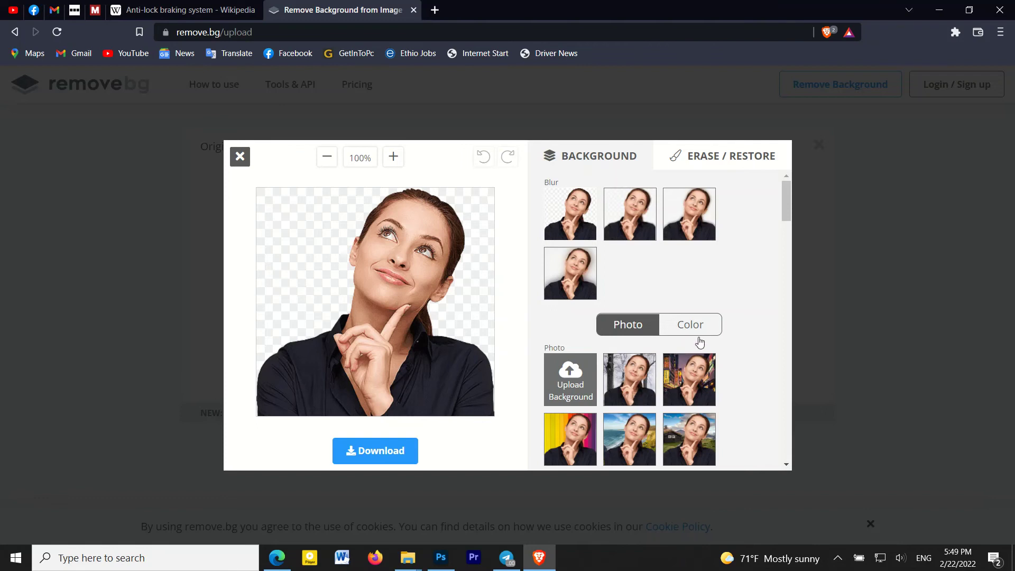
{"action": "left_click", "coordinate": [703, 333]}
{"action": "left_click", "coordinate": [686, 383]}
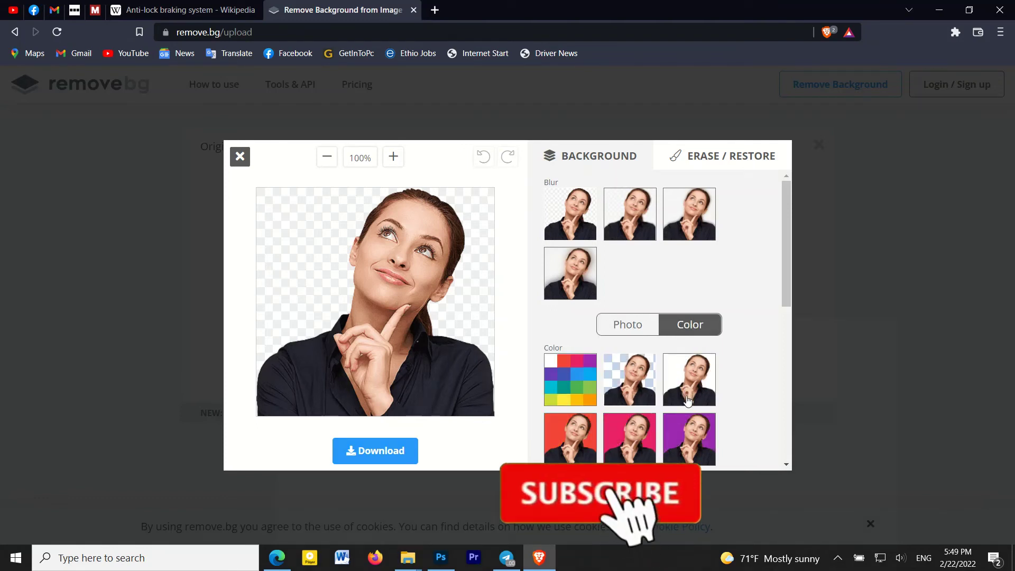
{"action": "left_click", "coordinate": [683, 436]}
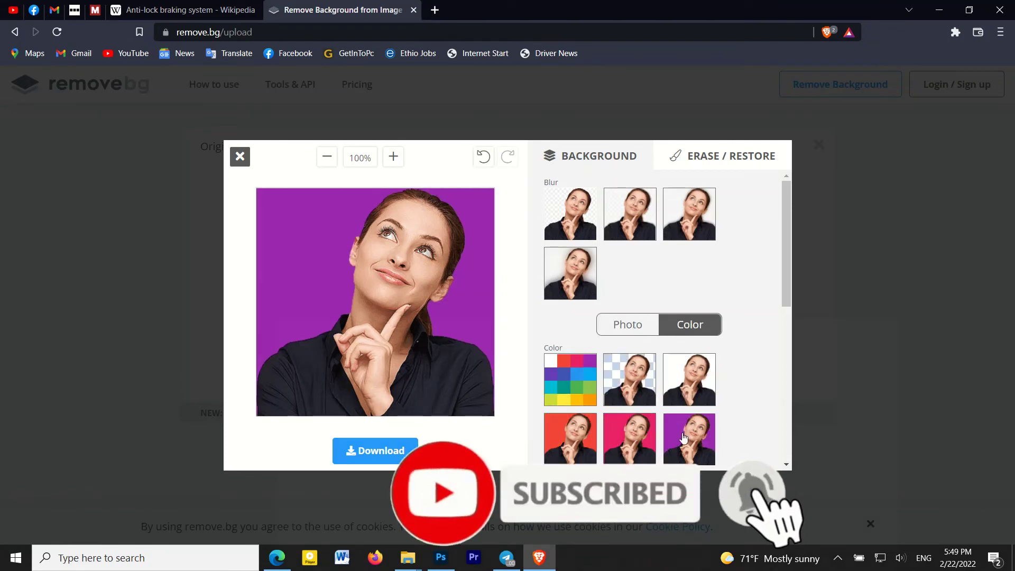
{"action": "left_click", "coordinate": [625, 445]}
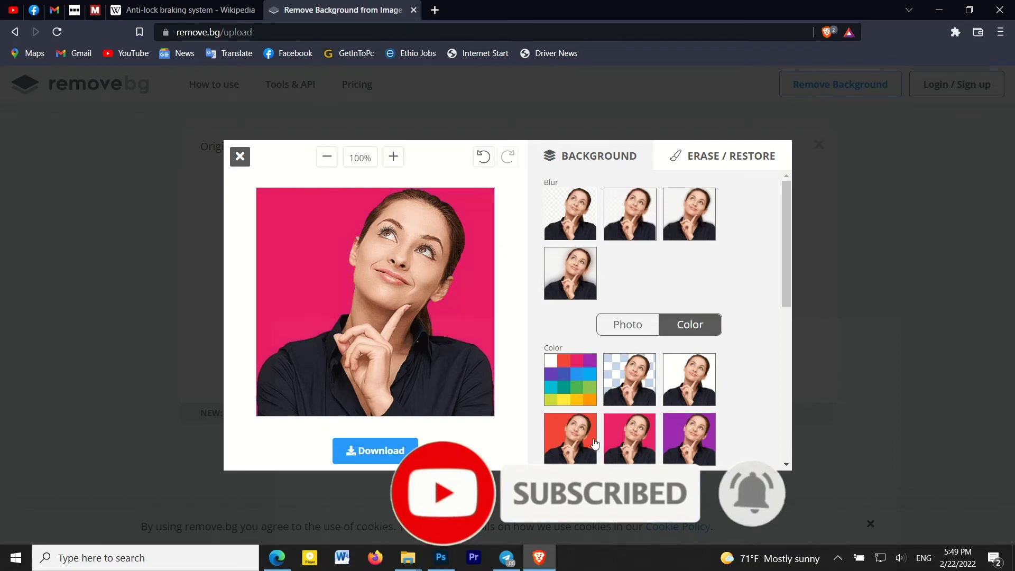
{"action": "left_click", "coordinate": [586, 444]}
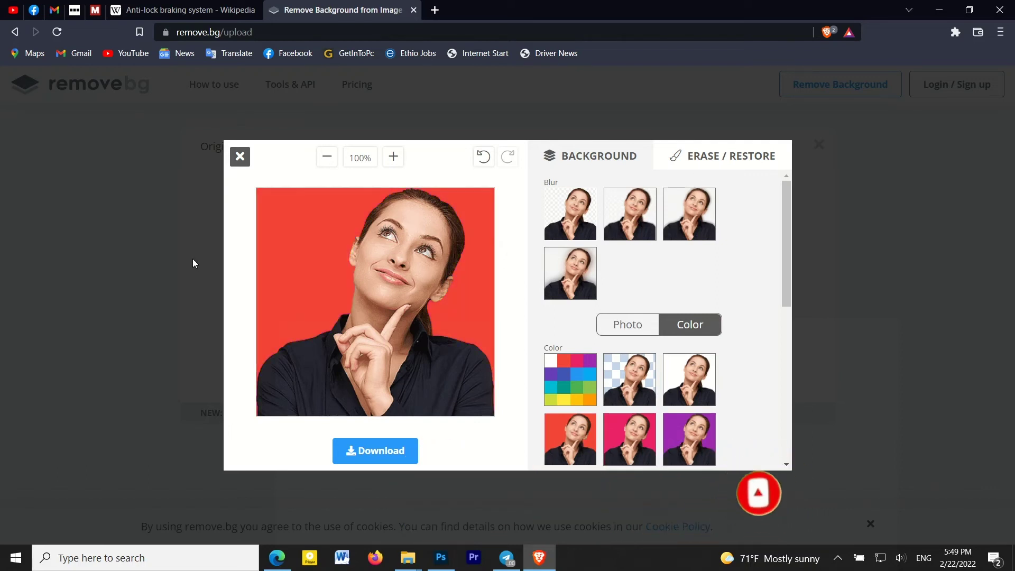
{"action": "left_click", "coordinate": [241, 157]}
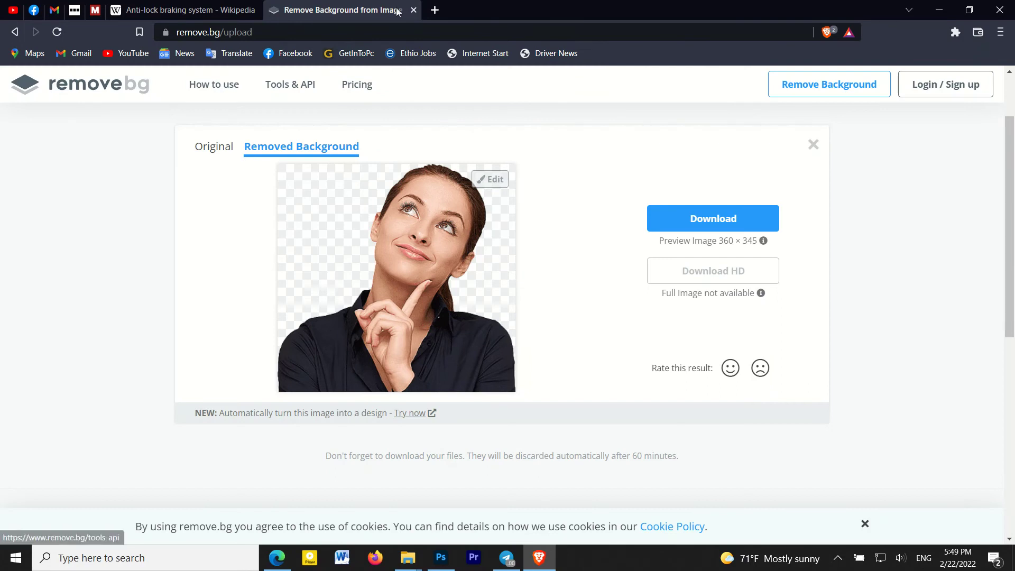
{"action": "left_click", "coordinate": [434, 10]}
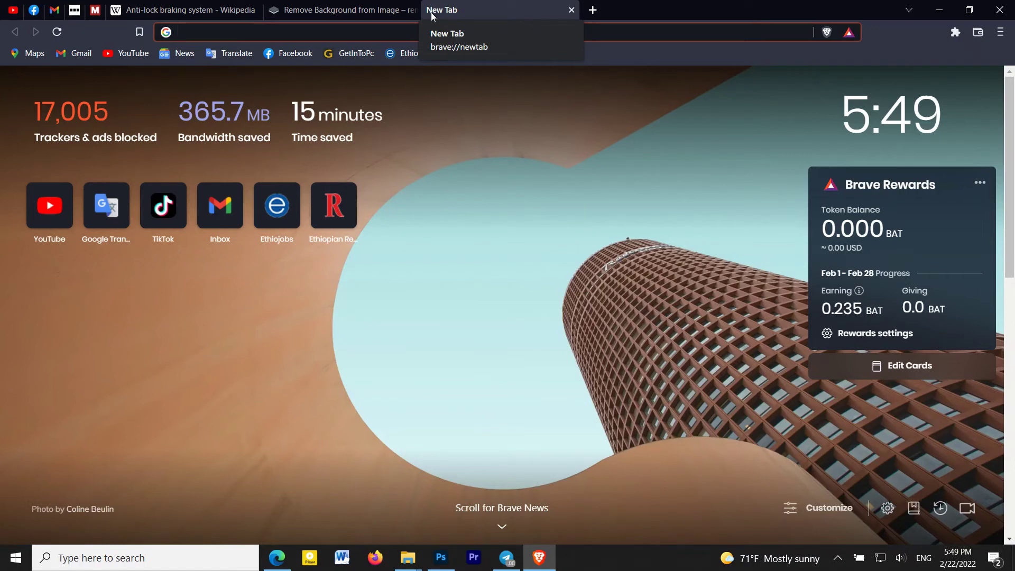
Search the web for HiClipart and run a 'youtube' clipart search there.
{"action": "type", "text": "hi"}
{"action": "key", "text": "Return"}
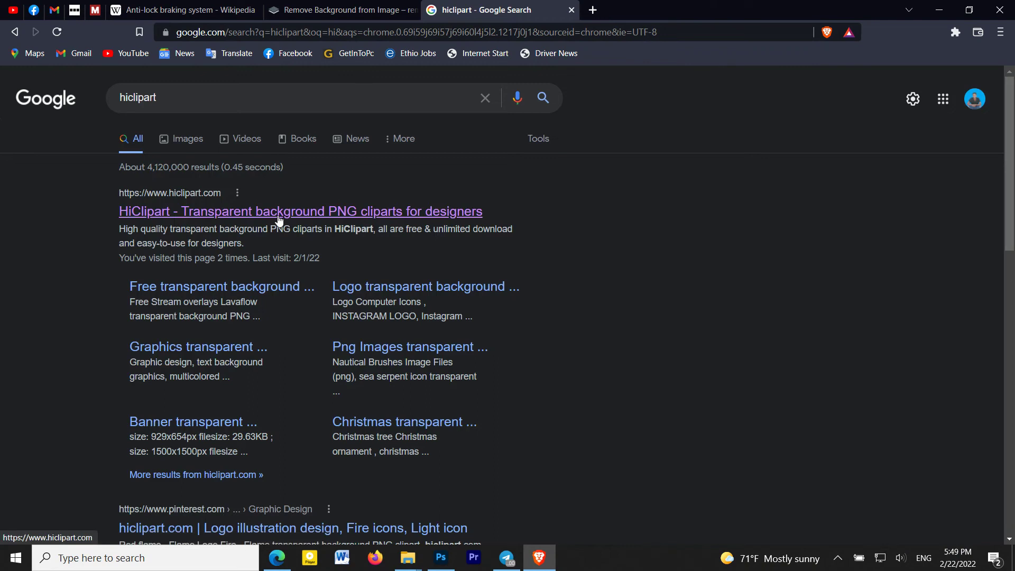
{"action": "left_click", "coordinate": [279, 213]}
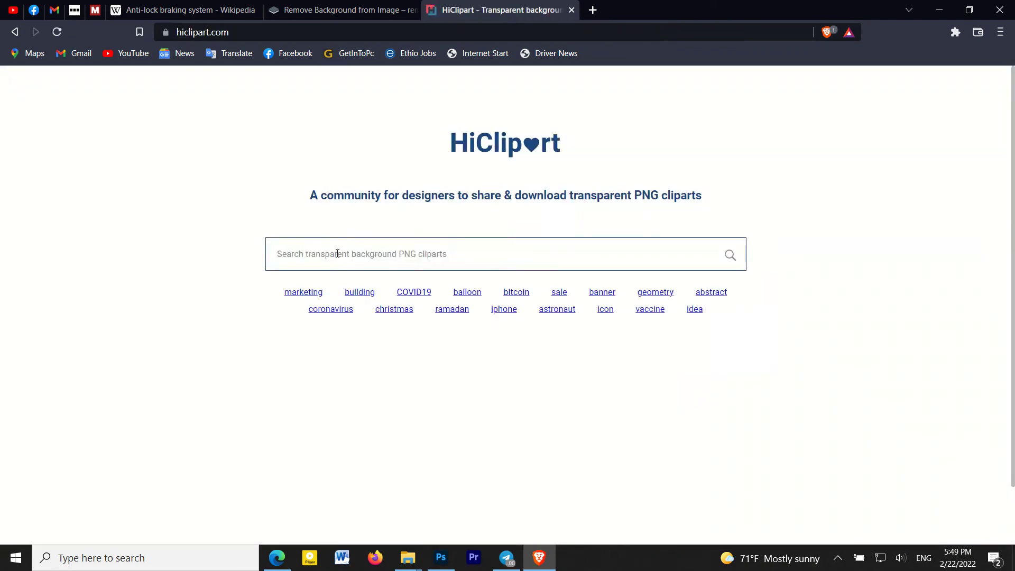
{"action": "left_click", "coordinate": [338, 255]}
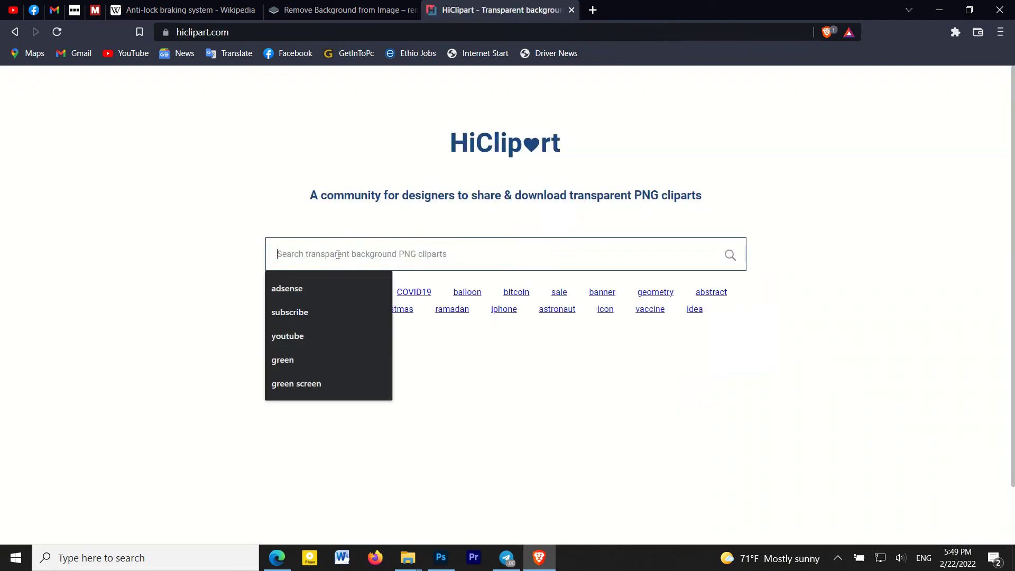
{"action": "left_click", "coordinate": [317, 335]}
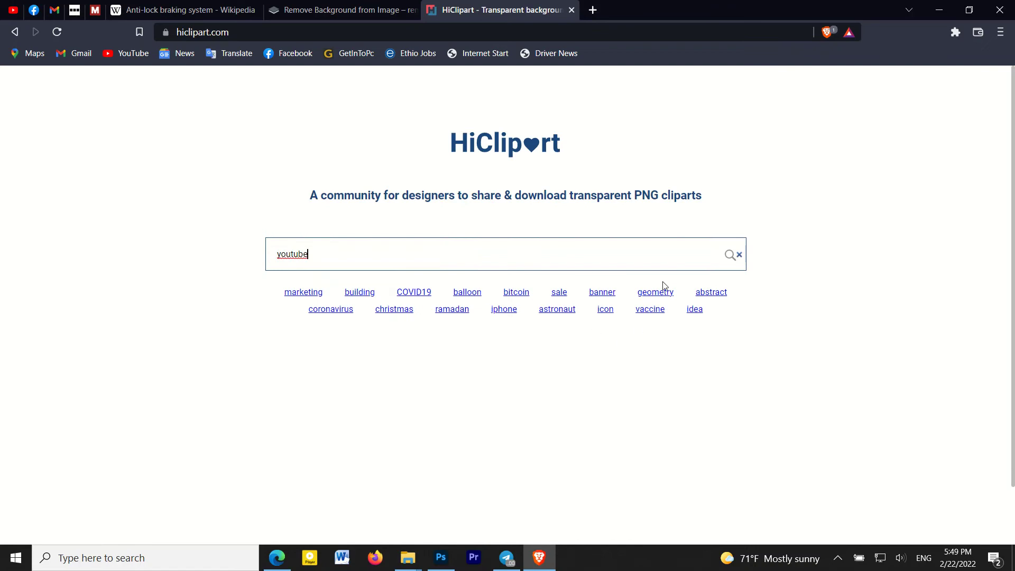
{"action": "key", "text": "Return"}
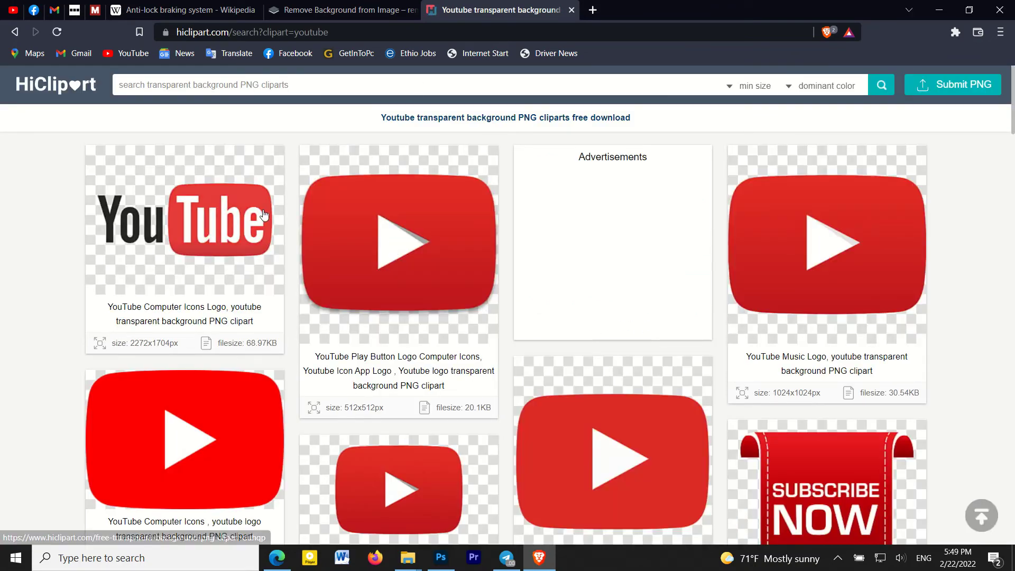
Download the original YouTube wordmark PNG into Telegram Desktop and show it in its folder.
{"action": "left_click", "coordinate": [216, 215]}
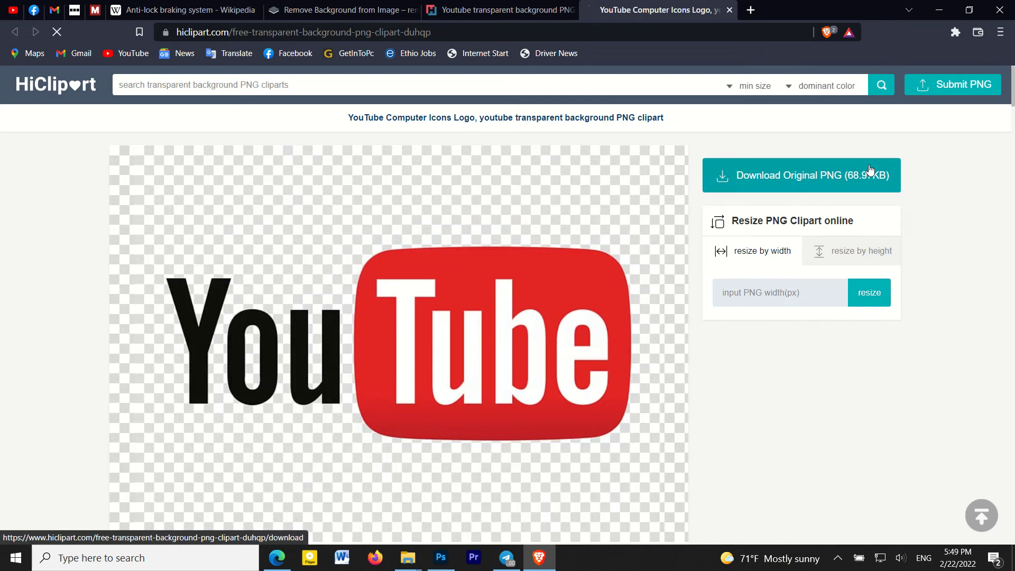
{"action": "left_click", "coordinate": [809, 175]}
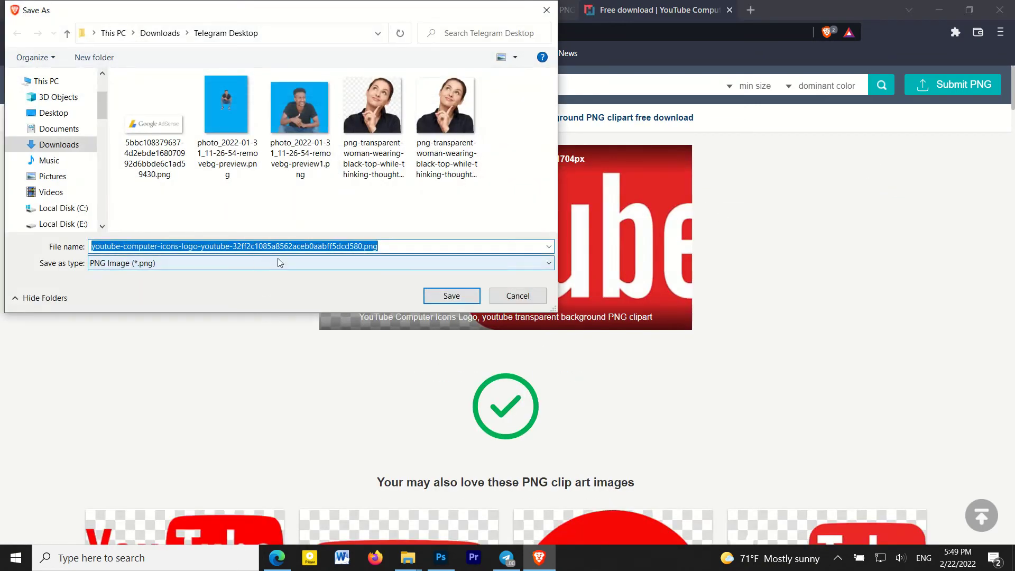
{"action": "left_click", "coordinate": [437, 293]}
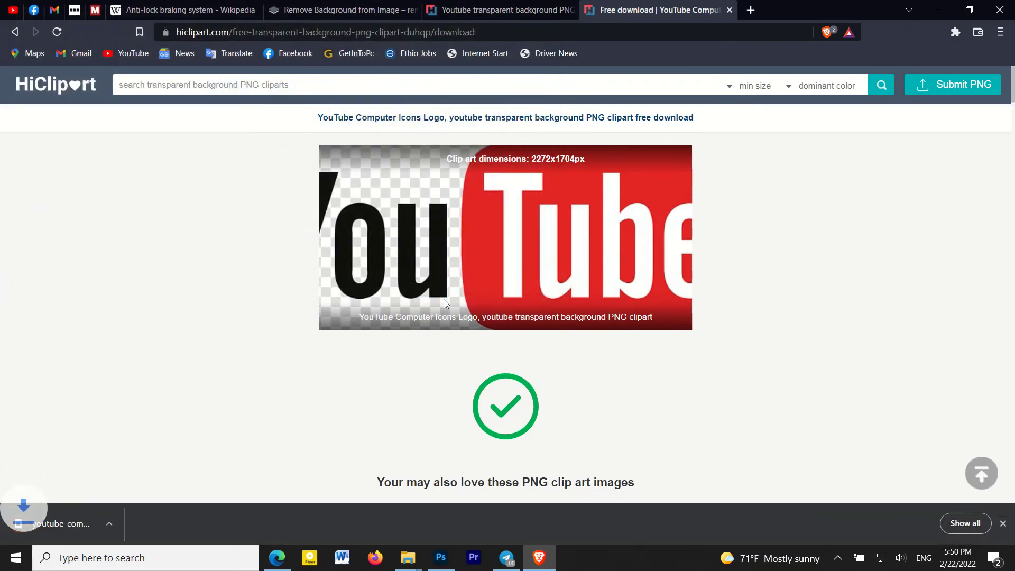
{"action": "left_click", "coordinate": [141, 524]}
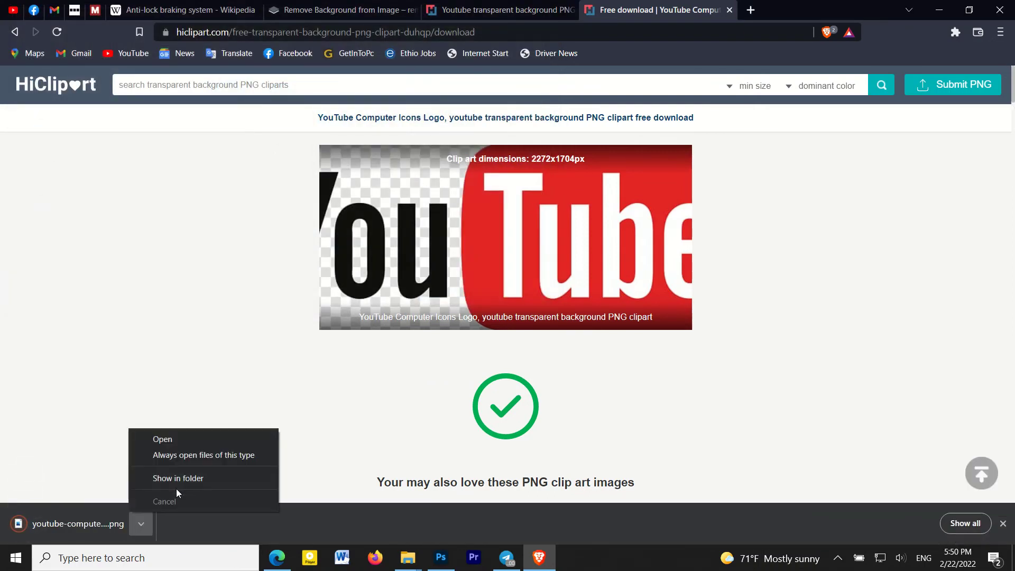
{"action": "left_click", "coordinate": [189, 479]}
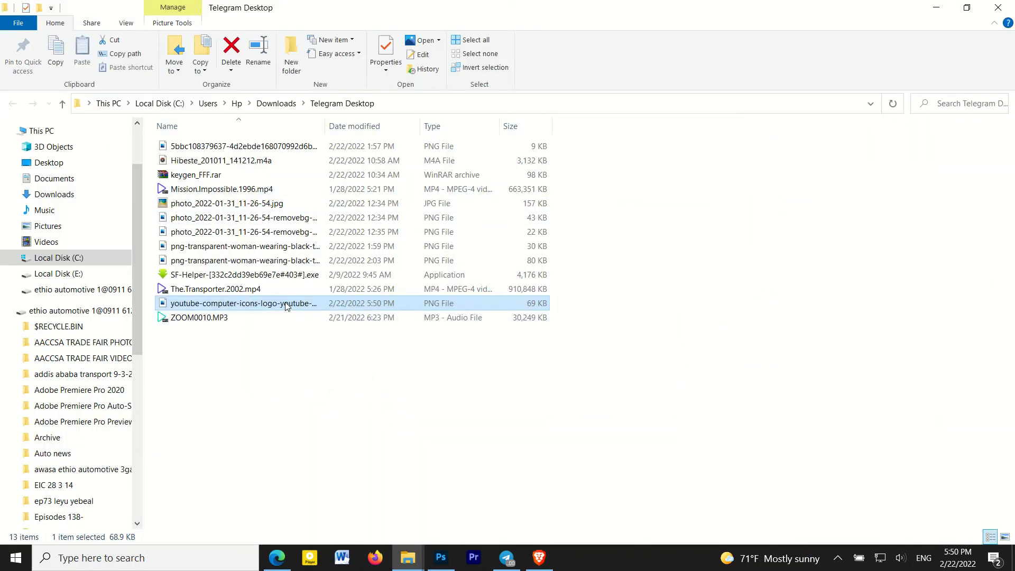
Drop the YouTube logo onto the canvas, scale it to 351×146 px below the title.
{"action": "left_click_drag", "start_coordinate": [463, 472], "coordinate": [492, 302]}
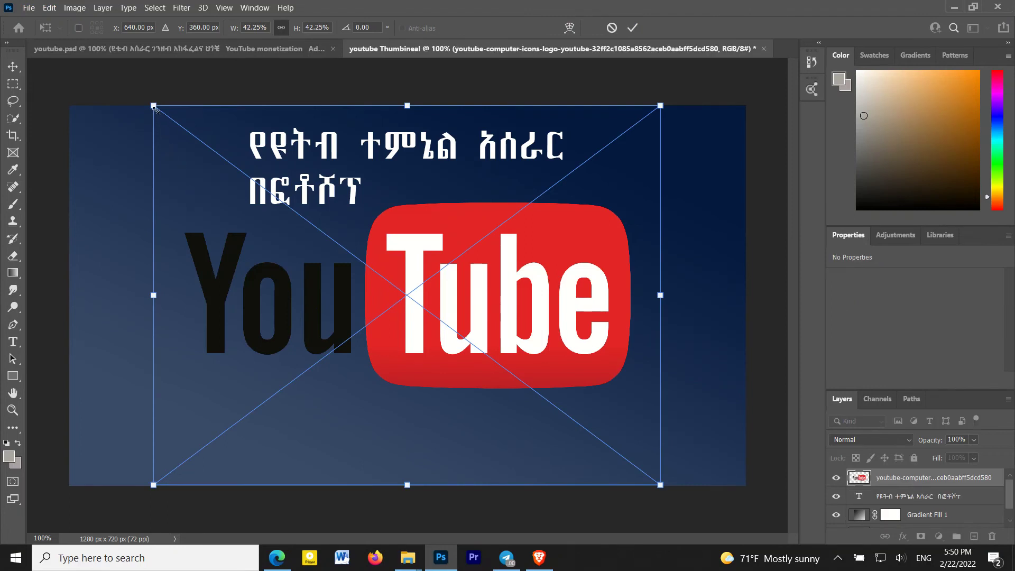
{"action": "mouse_move", "coordinate": [154, 107]}
{"action": "left_mouse_down"}
{"action": "mouse_move", "coordinate": [428, 291]}
{"action": "mouse_move", "coordinate": [447, 326]}
{"action": "left_mouse_up"}
{"action": "mouse_move", "coordinate": [549, 366]}
{"action": "left_mouse_down"}
{"action": "mouse_move", "coordinate": [555, 271]}
{"action": "mouse_move", "coordinate": [363, 311]}
{"action": "mouse_move", "coordinate": [548, 254]}
{"action": "left_mouse_up"}
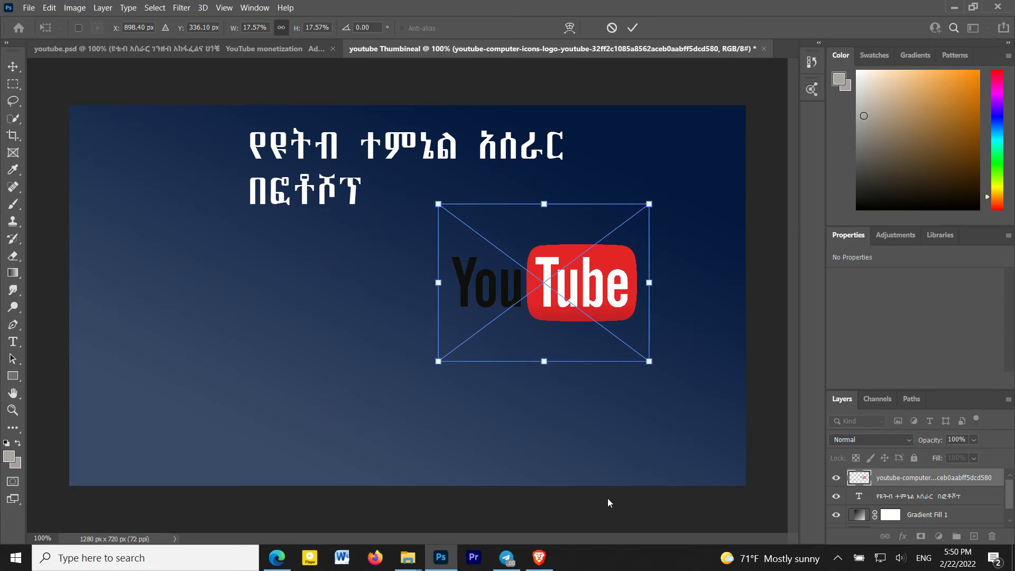
{"action": "key", "text": "Return"}
{"action": "key", "text": "a"}
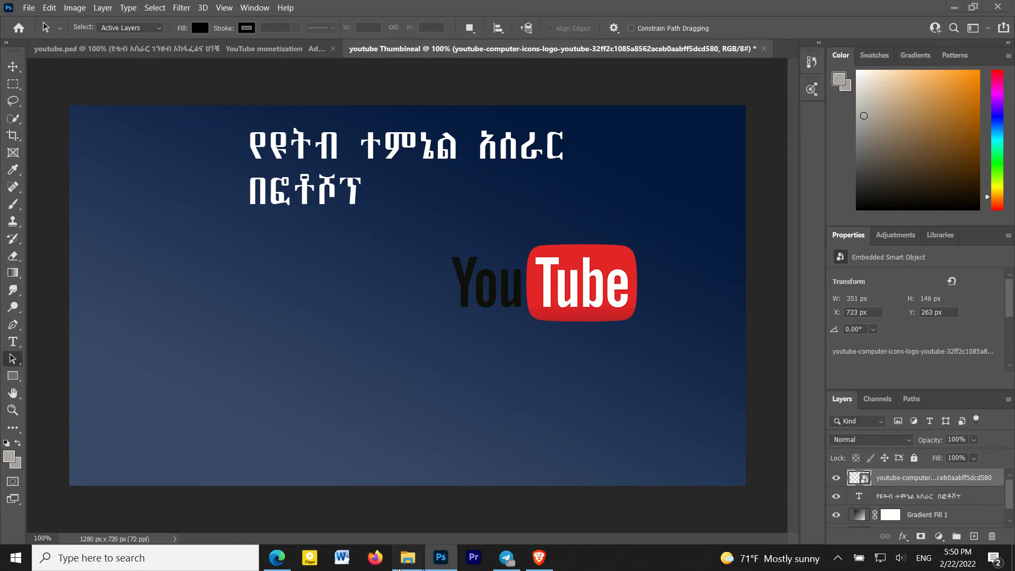
Drag a woman image onto the thumbnail, then cancel it as the wrong file.
{"action": "mouse_move", "coordinate": [408, 557]}
{"action": "left_click", "coordinate": [410, 528]}
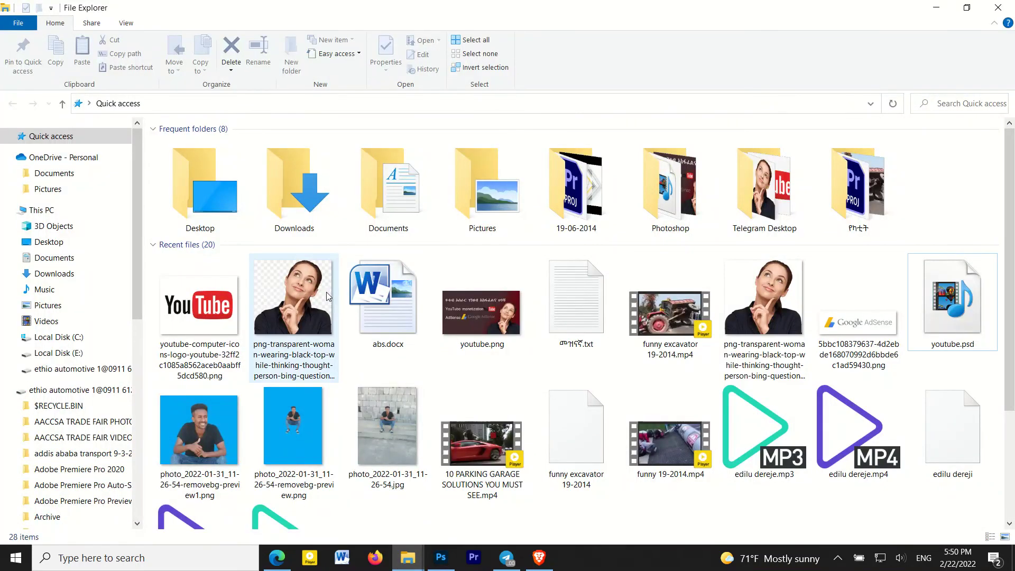
{"action": "left_click", "coordinate": [297, 294]}
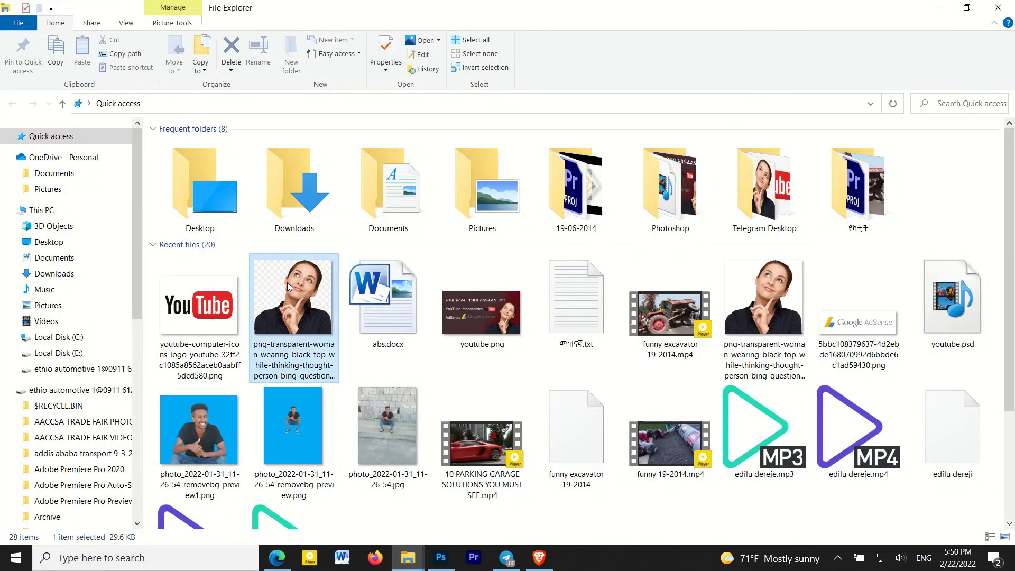
{"action": "mouse_move", "coordinate": [287, 286]}
{"action": "left_mouse_down"}
{"action": "mouse_move", "coordinate": [282, 241]}
{"action": "mouse_move", "coordinate": [288, 317]}
{"action": "left_mouse_up"}
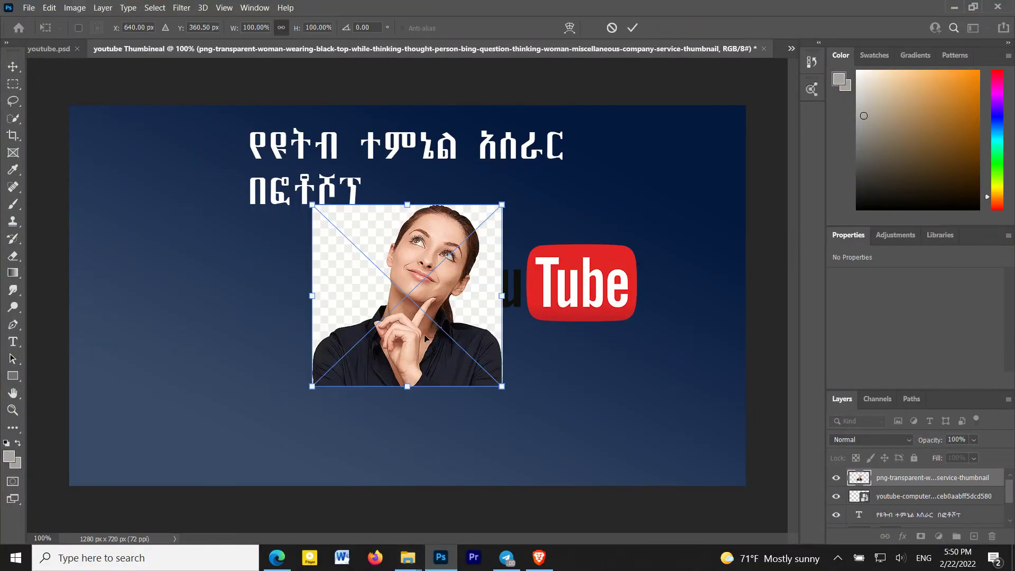
{"action": "key", "text": "Escape"}
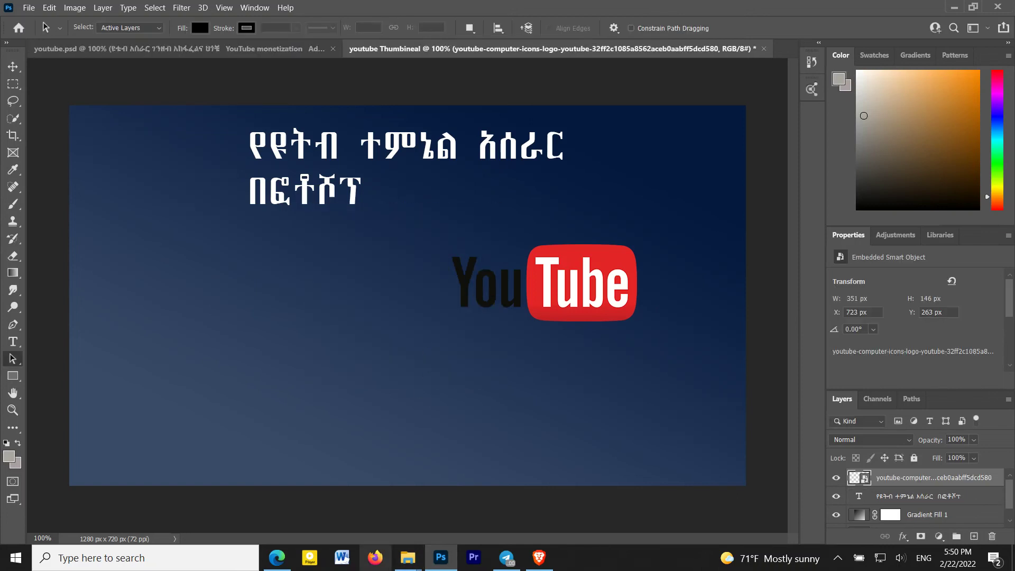
{"action": "mouse_move", "coordinate": [408, 557]}
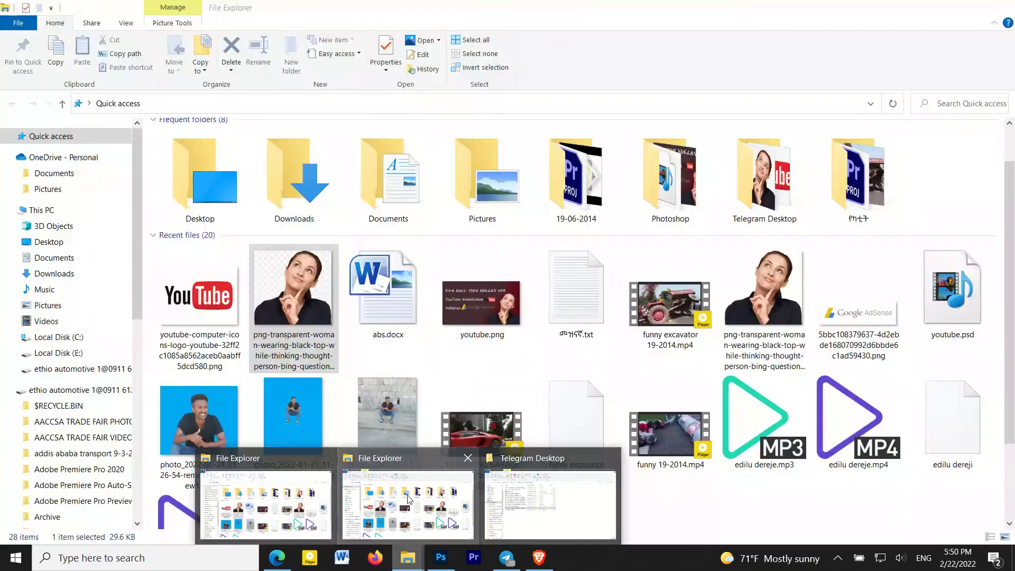
Place the background-removed woman from Telegram Desktop, move it left and enlarge to 557×534 px.
{"action": "left_click", "coordinate": [410, 500]}
{"action": "left_click", "coordinate": [783, 310]}
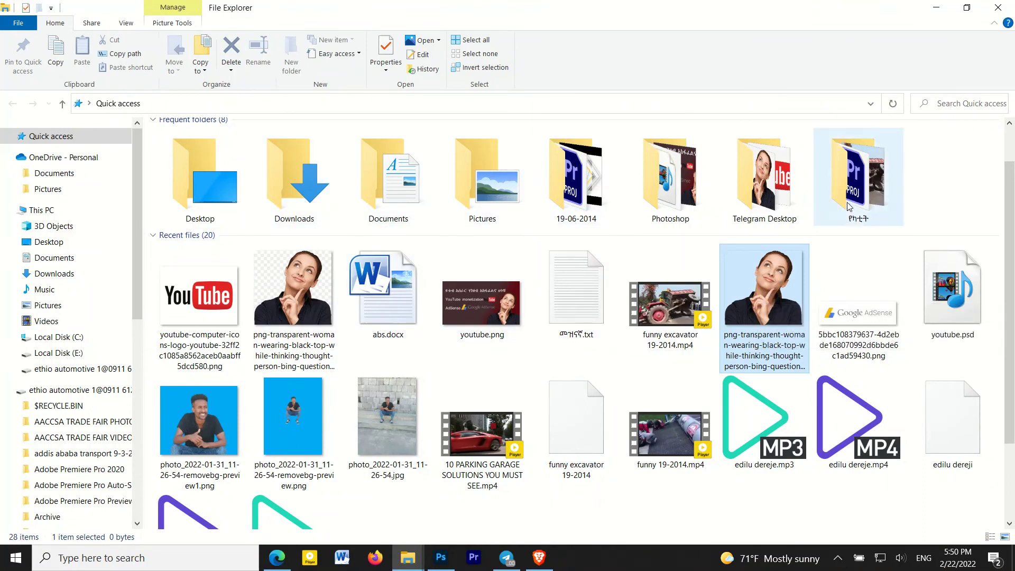
{"action": "double_click", "coordinate": [772, 188]}
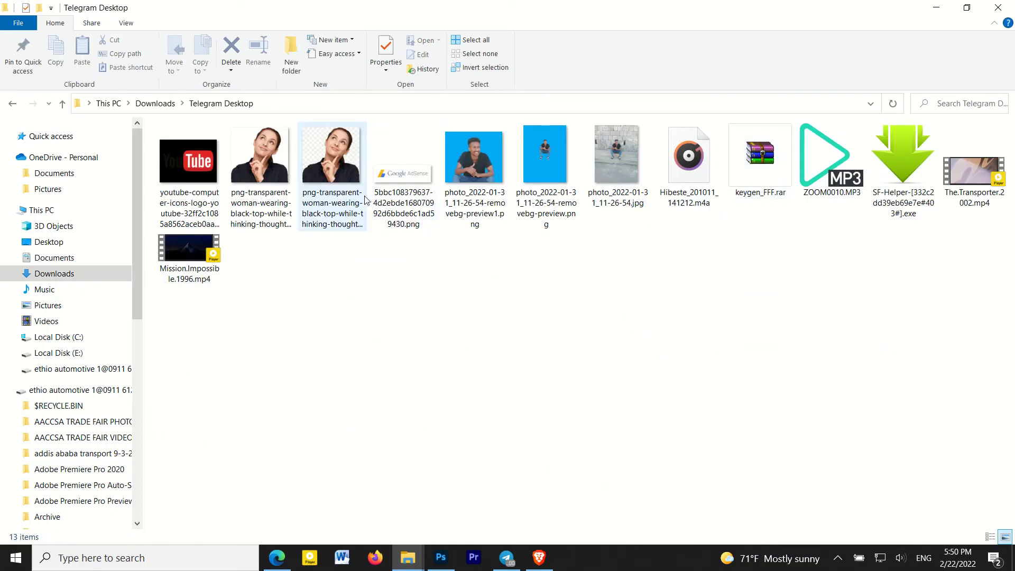
{"action": "left_click", "coordinate": [269, 170]}
{"action": "mouse_move", "coordinate": [268, 171]}
{"action": "left_mouse_down"}
{"action": "mouse_move", "coordinate": [385, 378]}
{"action": "mouse_move", "coordinate": [220, 329]}
{"action": "left_mouse_up"}
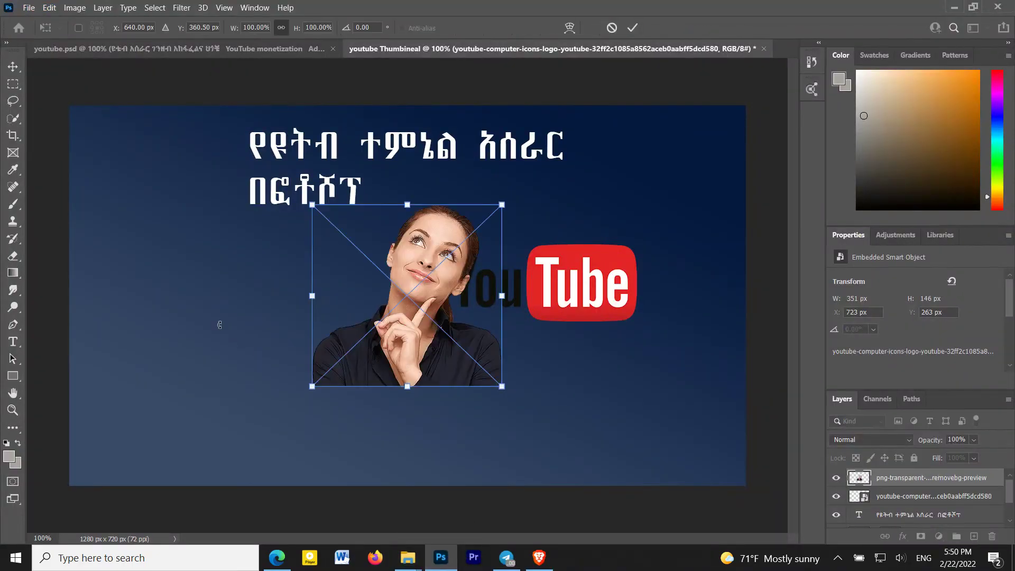
{"action": "left_click_drag", "start_coordinate": [353, 288], "coordinate": [201, 289]}
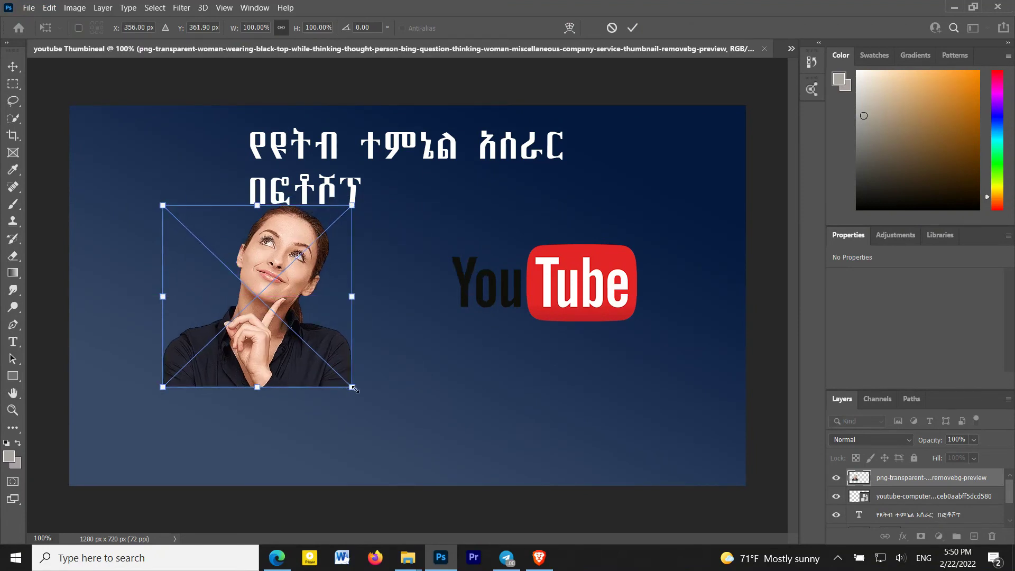
{"action": "mouse_move", "coordinate": [353, 389]}
{"action": "left_mouse_down"}
{"action": "mouse_move", "coordinate": [383, 434]}
{"action": "mouse_move", "coordinate": [456, 486]}
{"action": "left_mouse_up"}
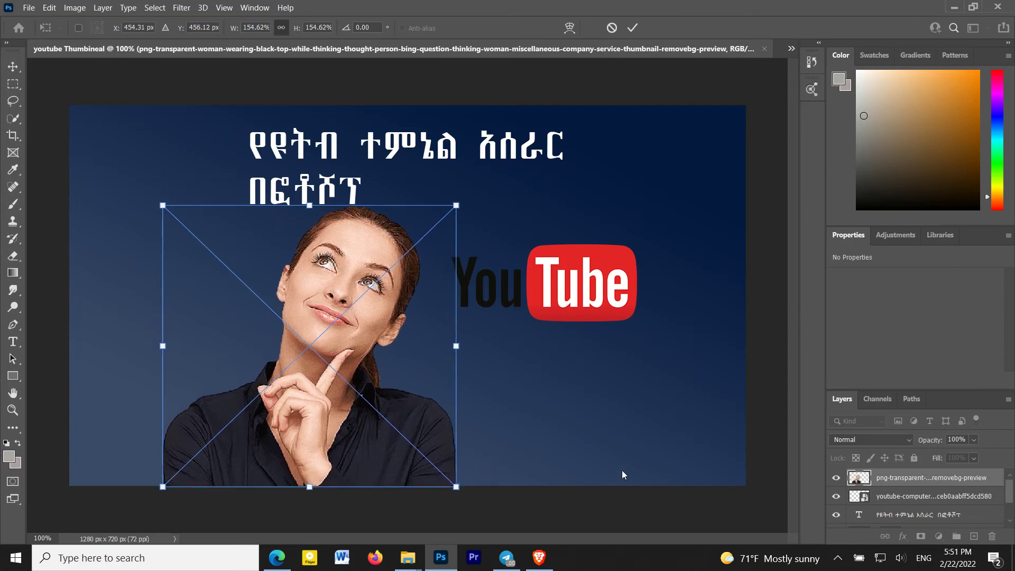
{"action": "key", "text": "Return"}
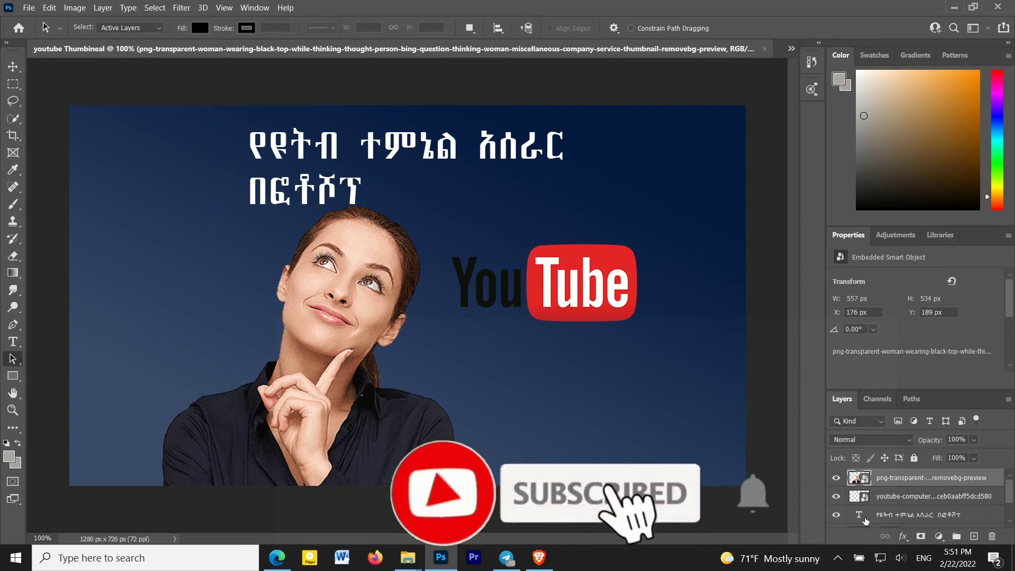
Select the Amharic title layer and drag it further left with Free Transform.
{"action": "left_click", "coordinate": [866, 517]}
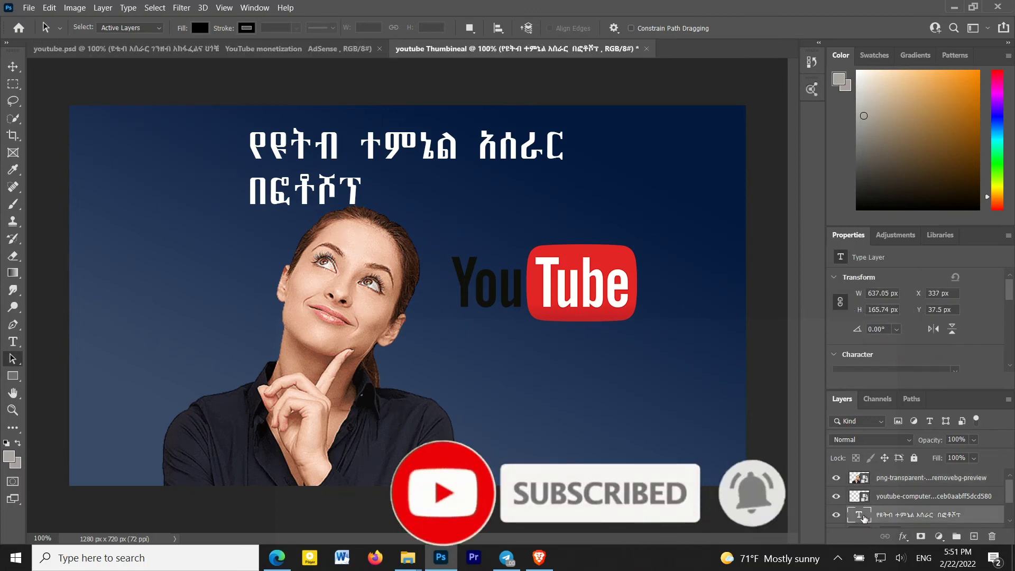
{"action": "left_click_drag", "start_coordinate": [864, 518], "coordinate": [860, 522]}
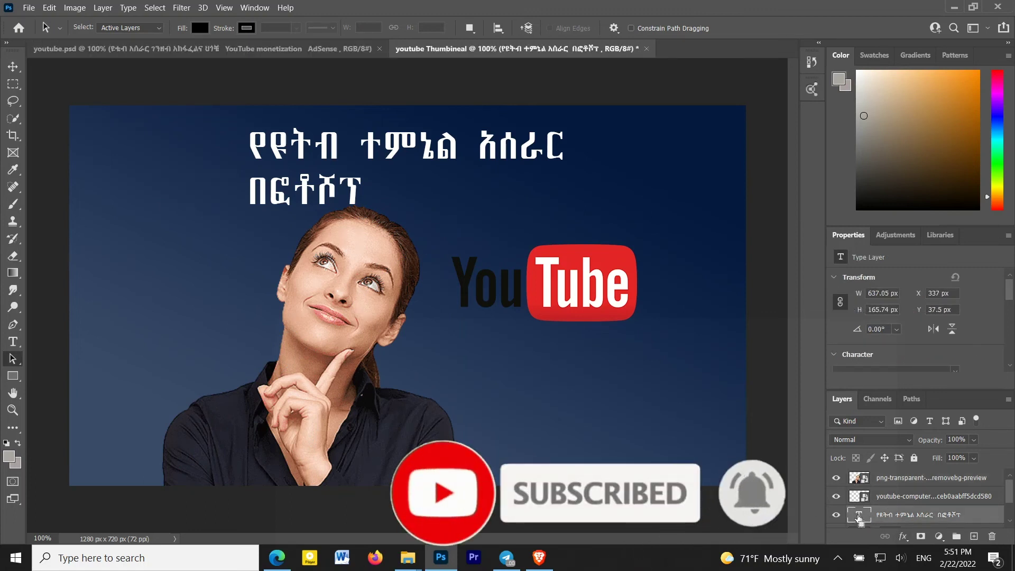
{"action": "key", "text": "ctrl+t"}
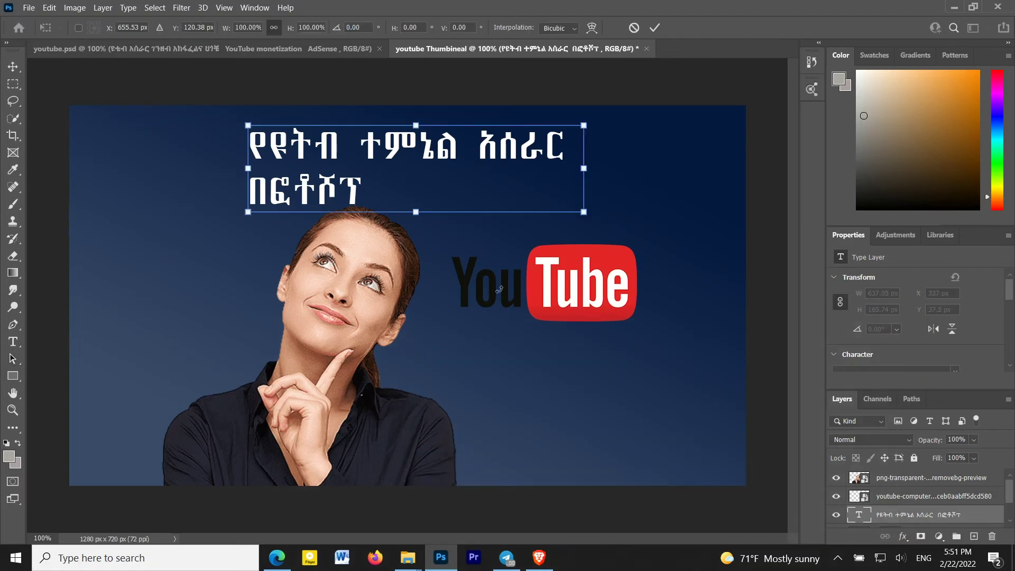
{"action": "left_click_drag", "start_coordinate": [362, 151], "coordinate": [269, 151]}
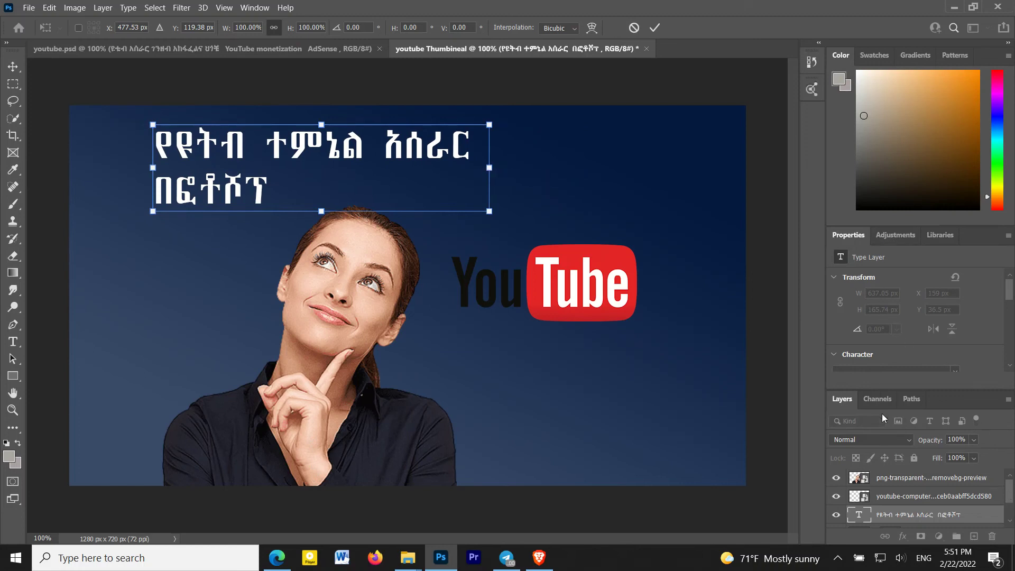
Glance at the Channels and Adjustments panels, then commit the title's new top-left position.
{"action": "left_click", "coordinate": [883, 400]}
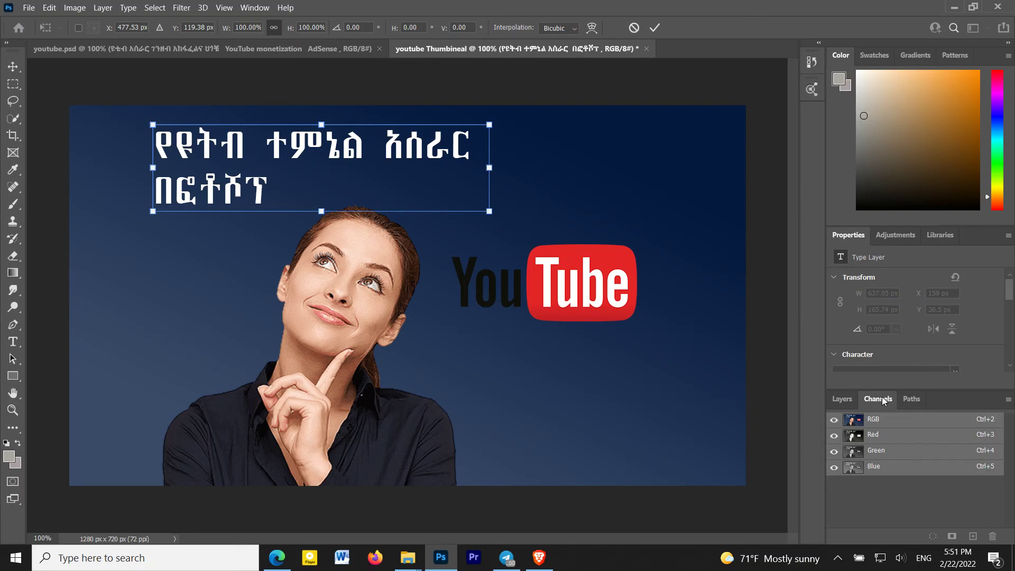
{"action": "left_click", "coordinate": [842, 399]}
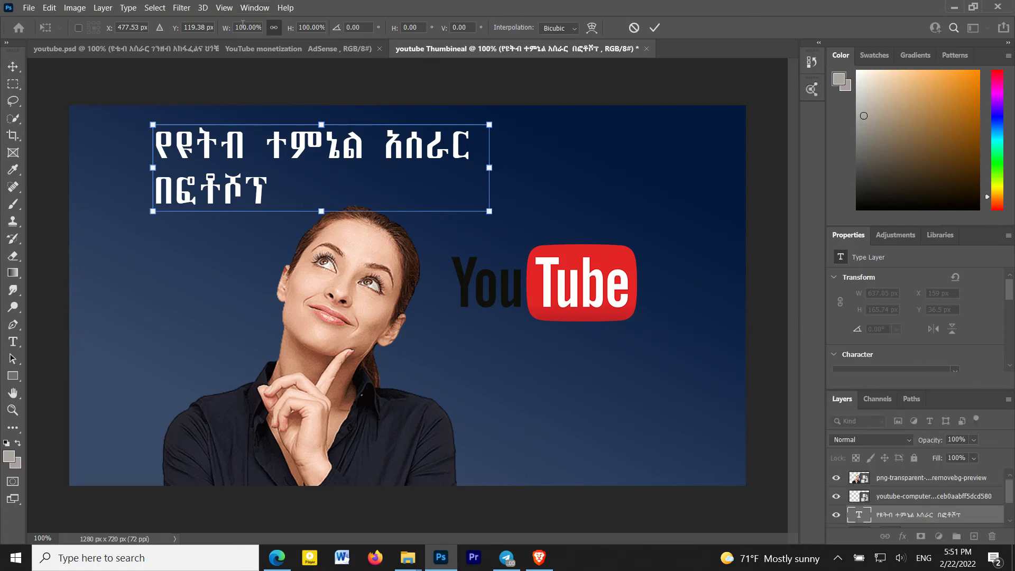
{"action": "left_click", "coordinate": [896, 235]}
{"action": "left_click", "coordinate": [850, 235]}
{"action": "key", "text": "Return"}
{"action": "key", "text": "a"}
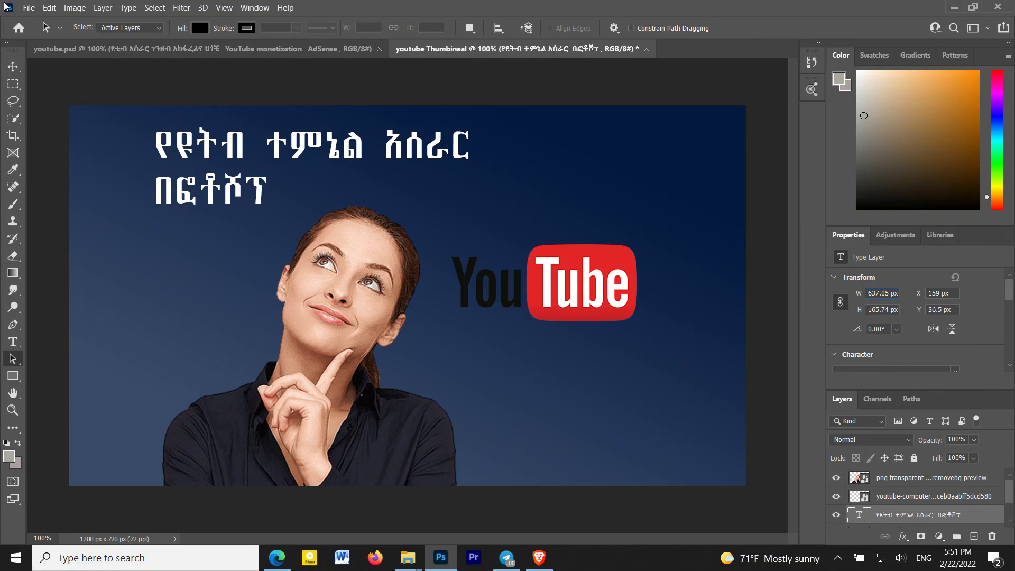
{"action": "left_click", "coordinate": [29, 8]}
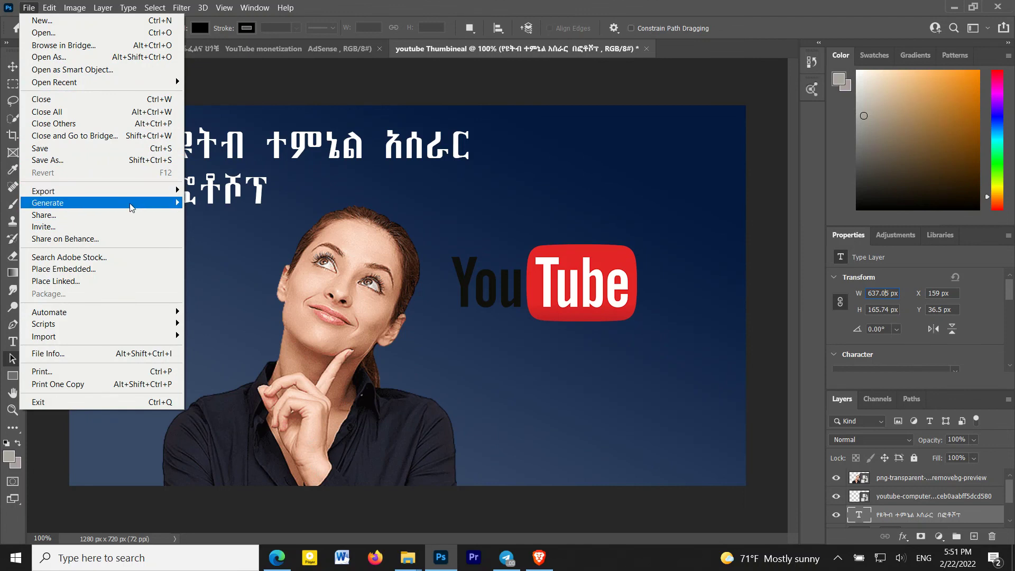
{"action": "mouse_move", "coordinate": [80, 191]}
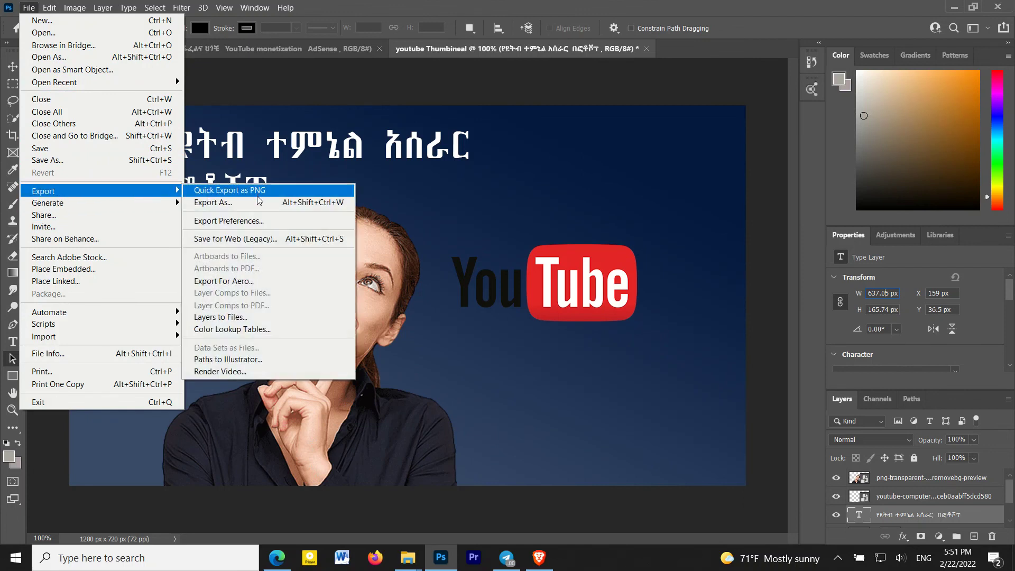
Save the thumbnail as PNG 'youtube Thumbineal.png' in the downloads folder with default PNG options.
{"action": "left_click", "coordinate": [259, 202]}
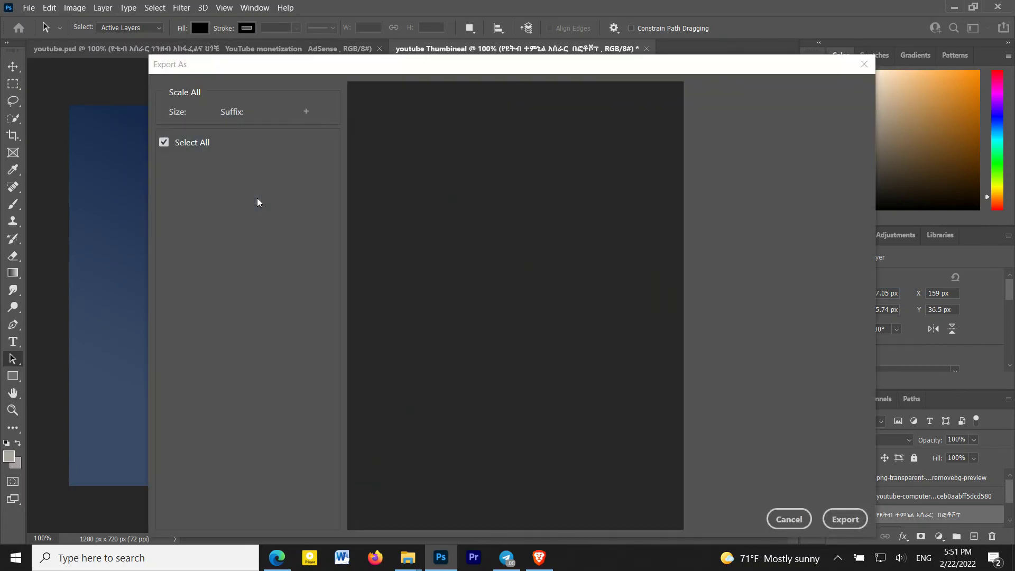
{"action": "left_click", "coordinate": [782, 519]}
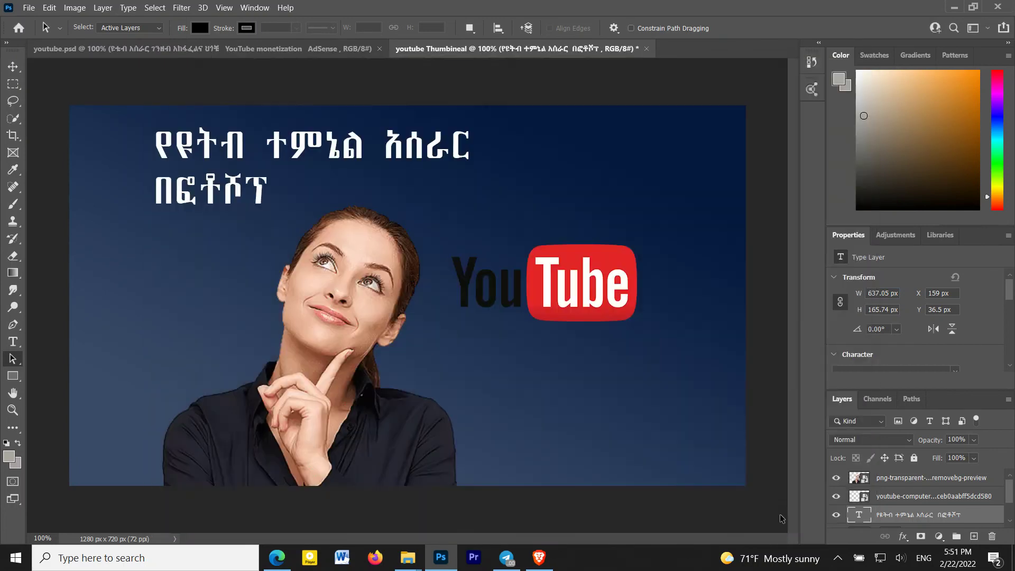
{"action": "left_click", "coordinate": [28, 7]}
{"action": "left_click", "coordinate": [105, 160]}
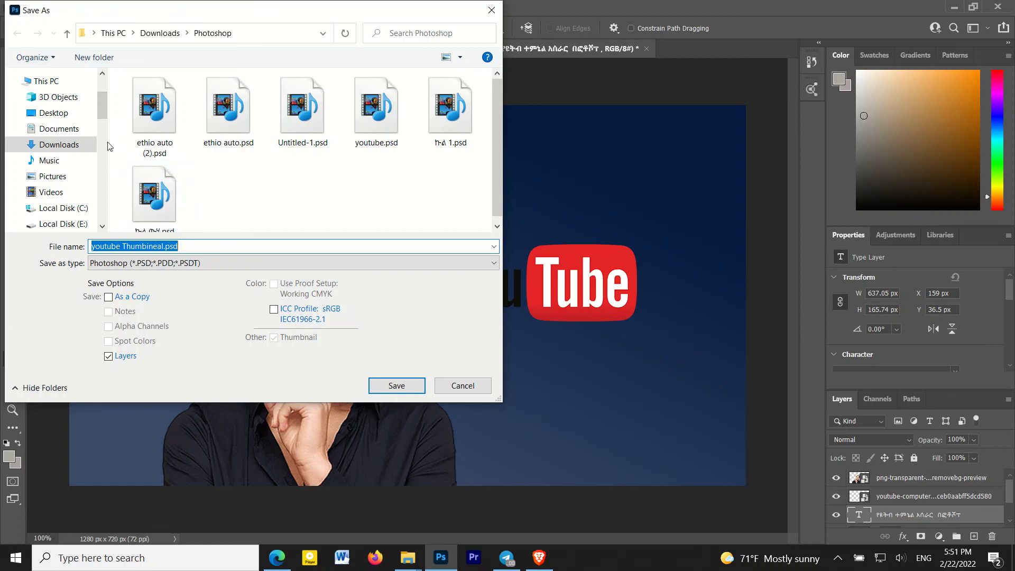
{"action": "left_click", "coordinate": [237, 264]}
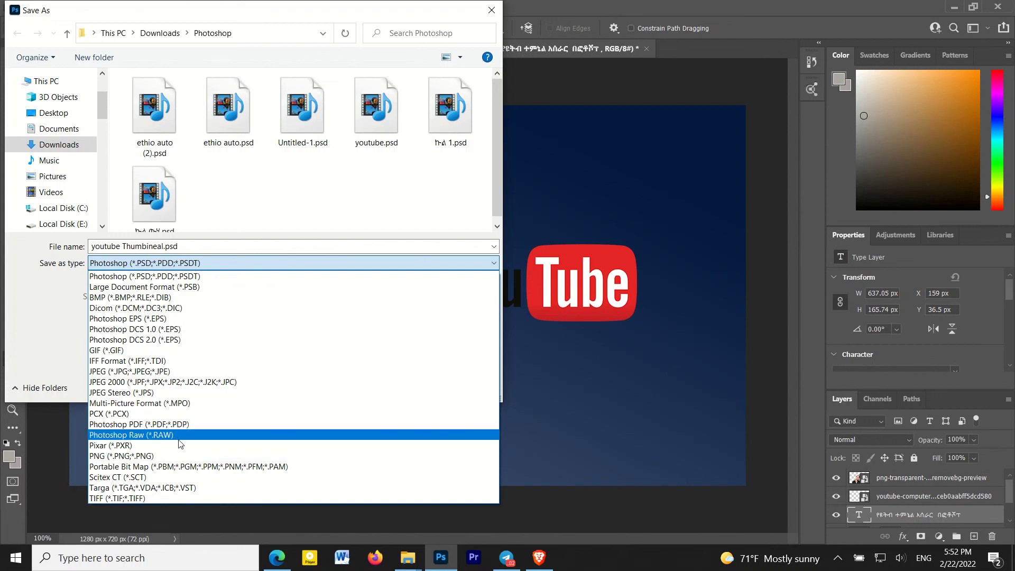
{"action": "left_click", "coordinate": [250, 456]}
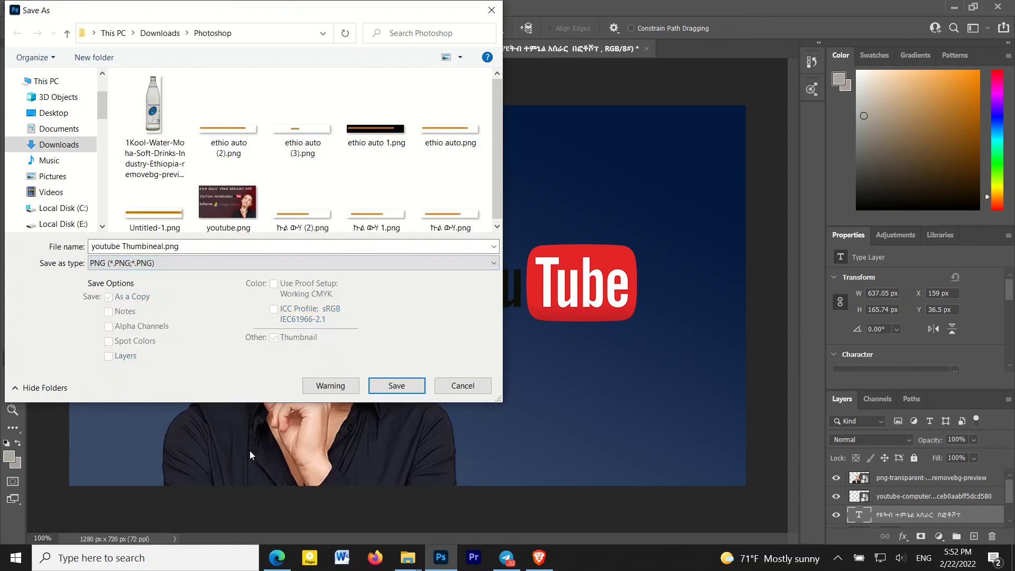
{"action": "left_click", "coordinate": [390, 385]}
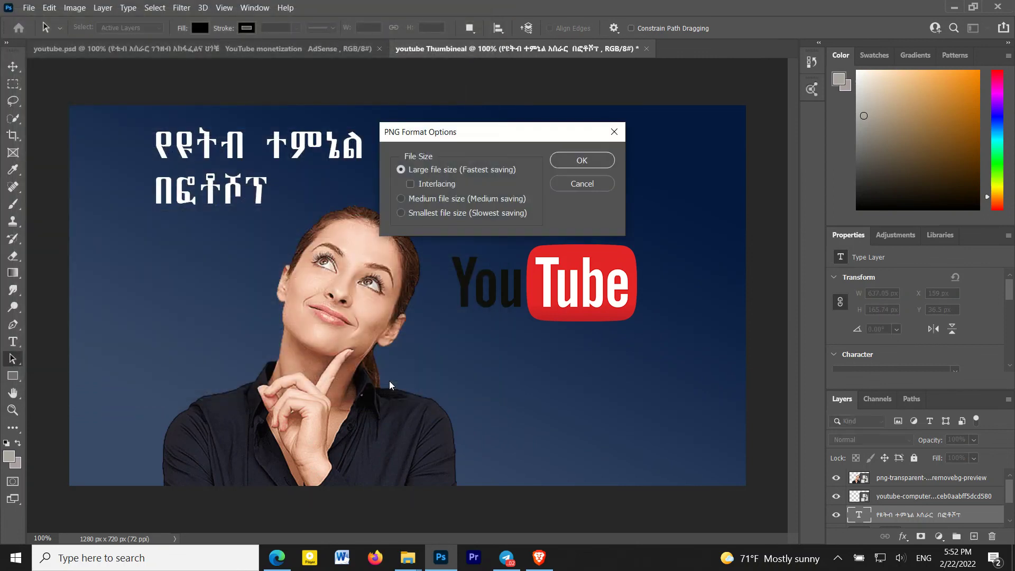
{"action": "left_click", "coordinate": [581, 160]}
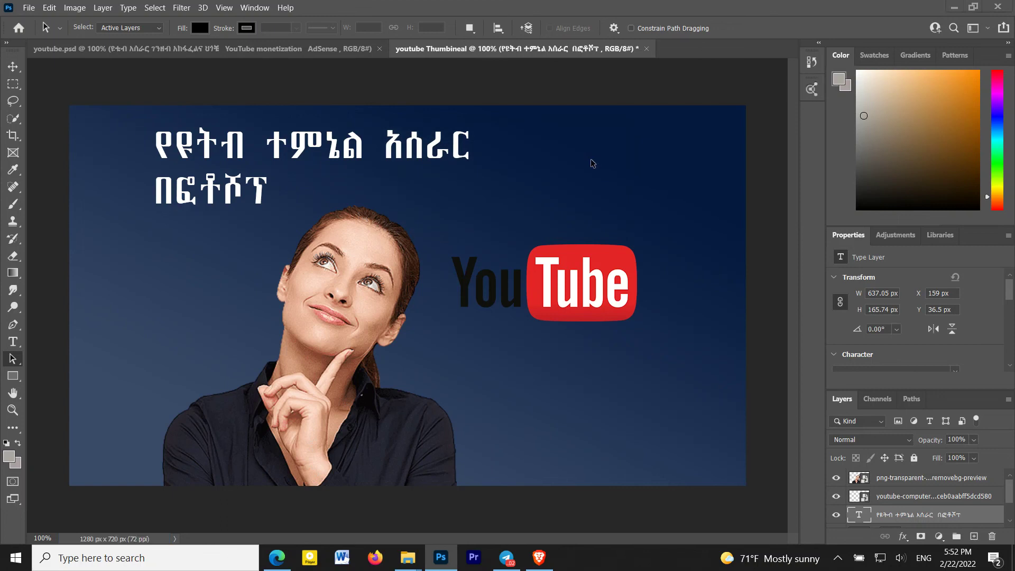
{"action": "key", "text": "alt+Tab"}
Open youtube Thumbineal.png in Photos to check the title, woman cut-out and YouTube logo.
{"action": "double_click", "coordinate": [211, 301]}
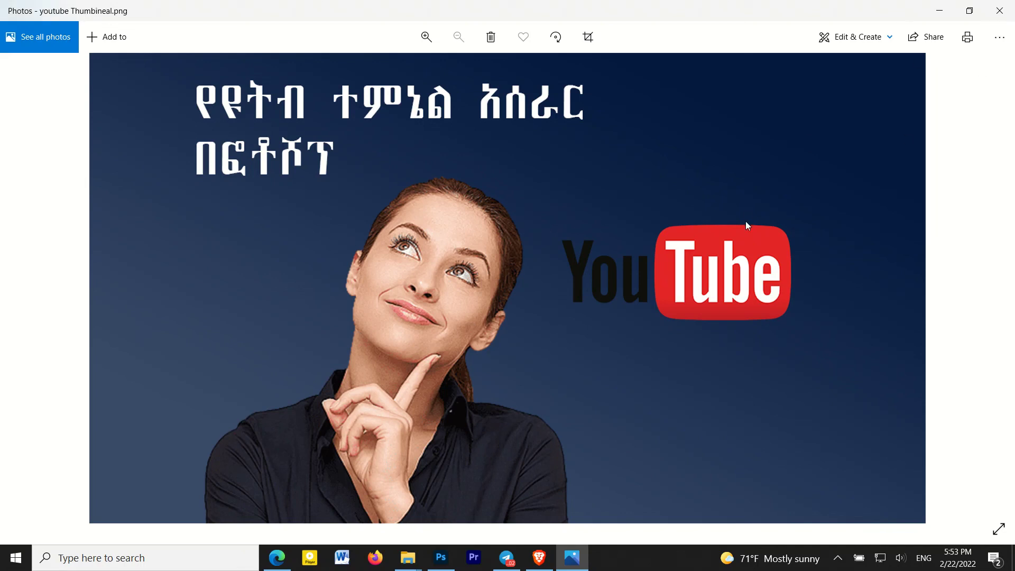
{"action": "left_click", "coordinate": [838, 561]}
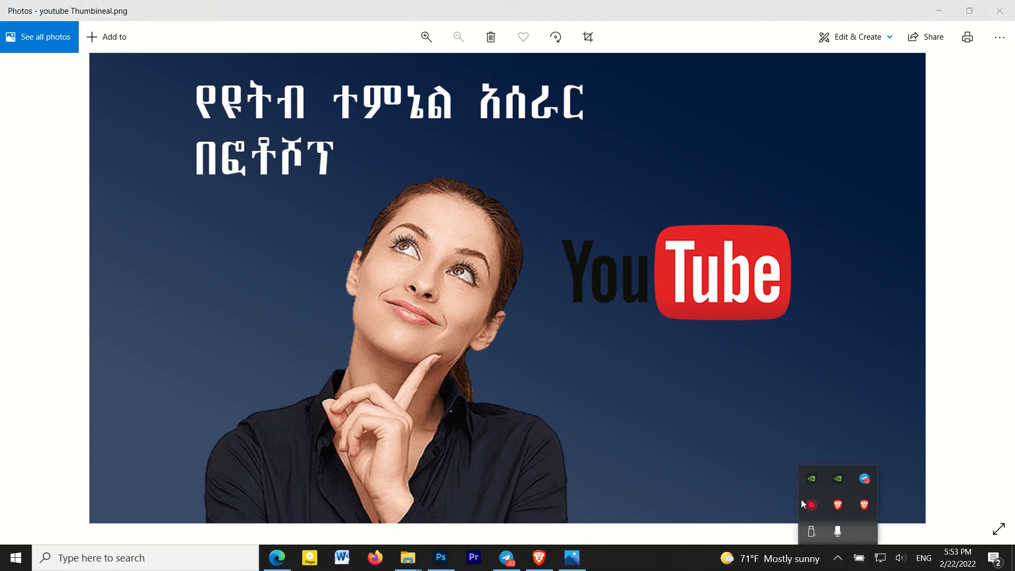